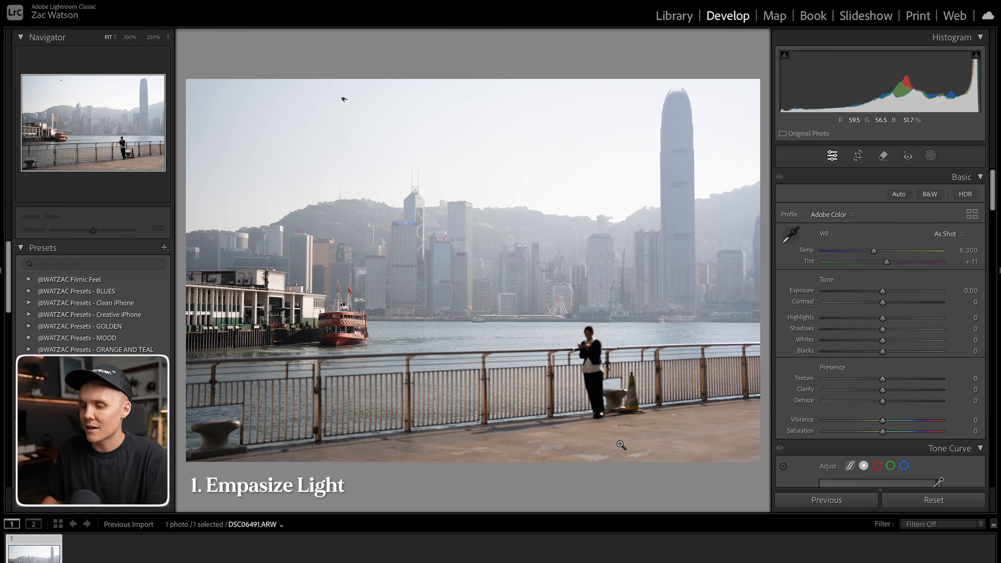
Zoom in on the woman at the railing to inspect detail, then return to the full view.
{"action": "left_click", "coordinate": [593, 375]}
{"action": "mouse_move", "coordinate": [591, 376]}
{"action": "left_mouse_down"}
{"action": "mouse_move", "coordinate": [593, 140]}
{"action": "mouse_move", "coordinate": [595, 392]}
{"action": "mouse_move", "coordinate": [594, 382]}
{"action": "left_mouse_up"}
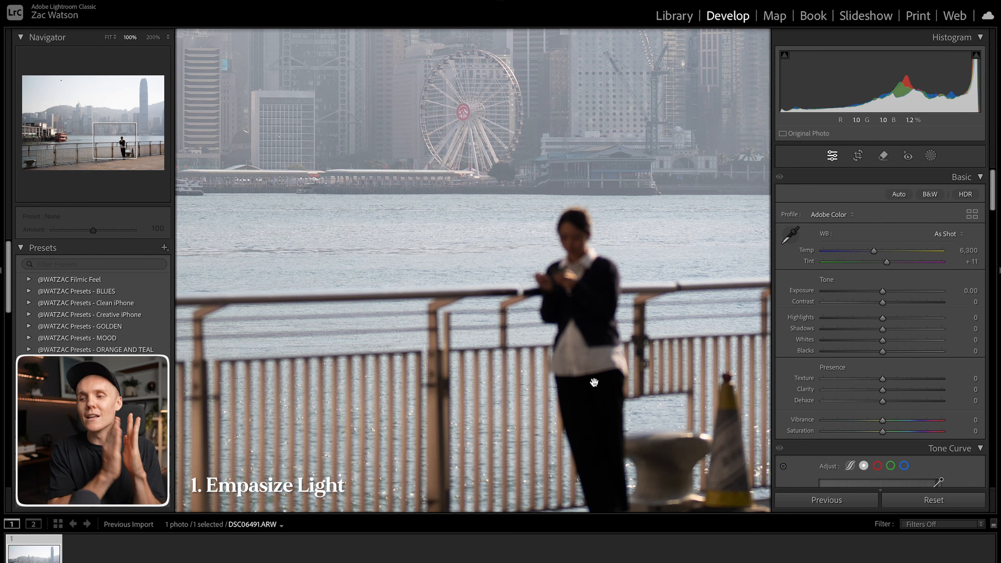
{"action": "left_click", "coordinate": [566, 271]}
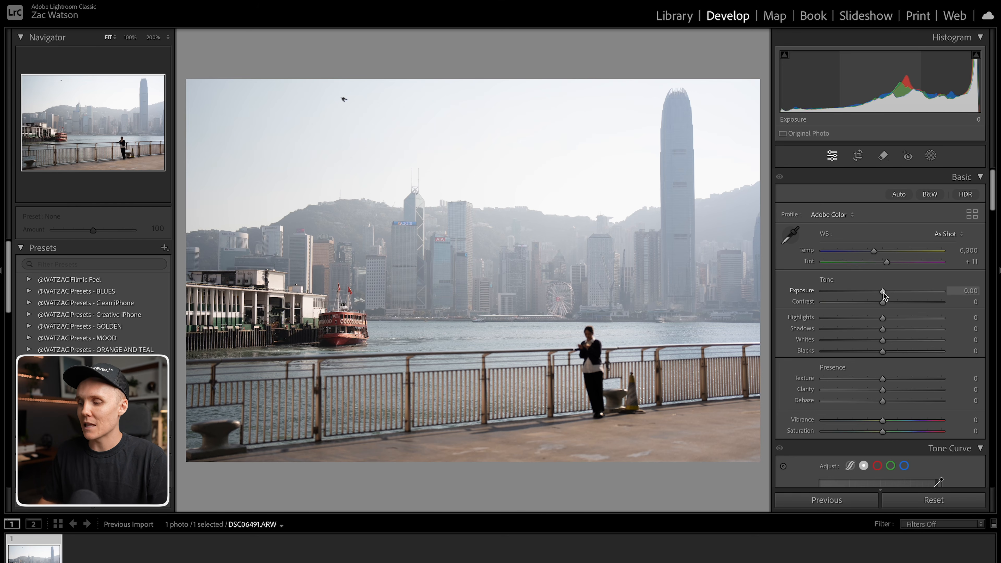
Set Exposure to -0.30, Contrast to +17 and Highlights to +32 in the Basic tone settings.
{"action": "left_click_drag", "start_coordinate": [882, 292], "coordinate": [879, 292]}
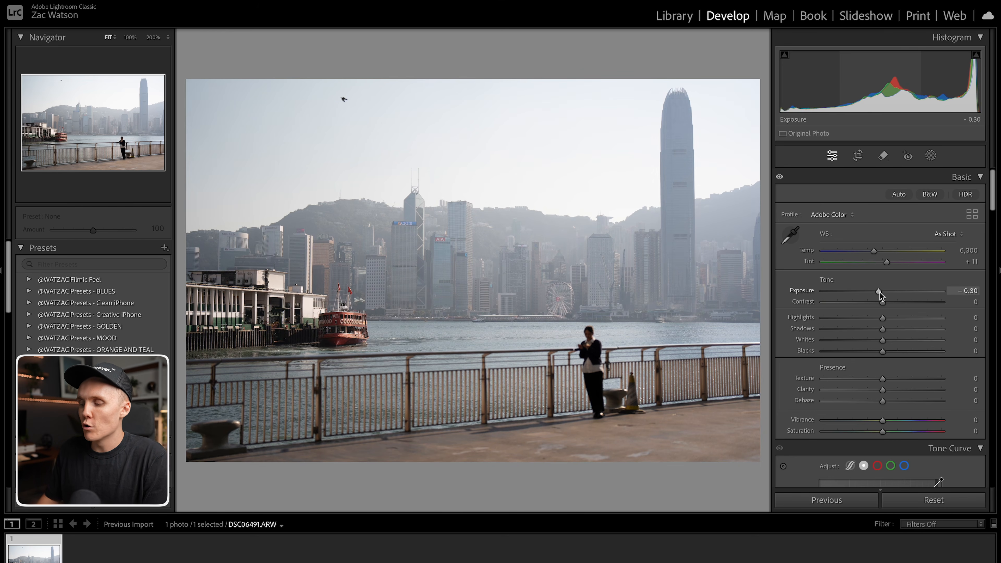
{"action": "left_click_drag", "start_coordinate": [885, 306], "coordinate": [895, 306]}
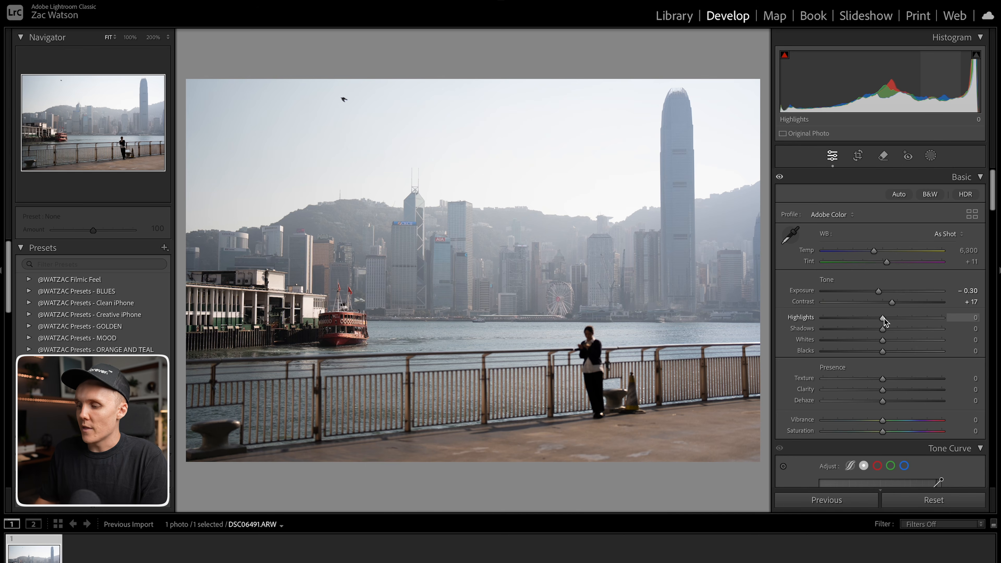
{"action": "left_click_drag", "start_coordinate": [883, 318], "coordinate": [901, 322]}
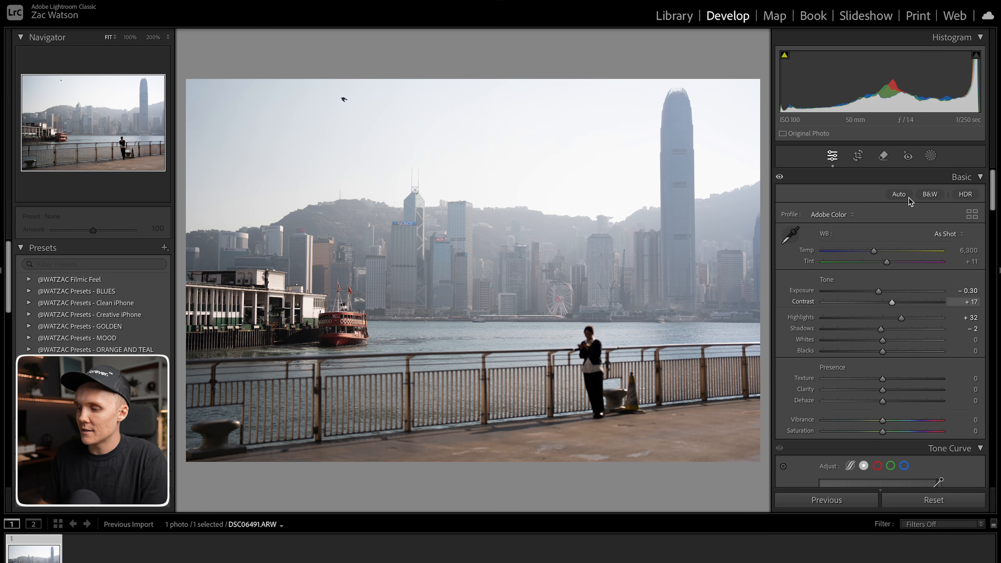
Straighten the photo slightly with the crop tool and apply the crop.
{"action": "left_click", "coordinate": [857, 155]}
{"action": "left_click_drag", "start_coordinate": [761, 187], "coordinate": [765, 178]}
{"action": "key", "text": "Return"}
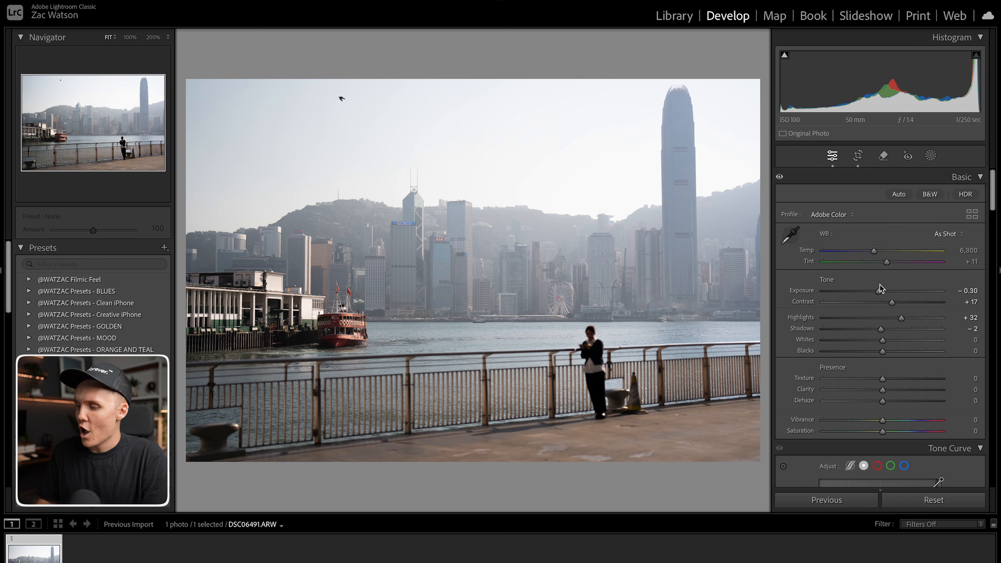
Warm the white balance Temp to 6,464 and lower Texture to -9 and Clarity to -6.
{"action": "left_click_drag", "start_coordinate": [875, 252], "coordinate": [877, 252]}
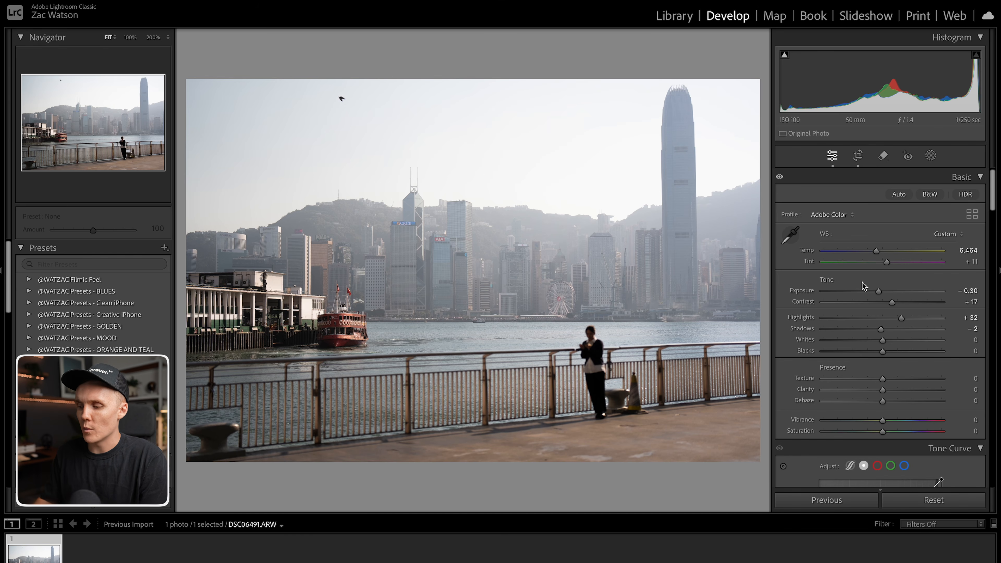
{"action": "scroll", "coordinate": [817, 385], "scroll_direction": "down", "scroll_amount": 2}
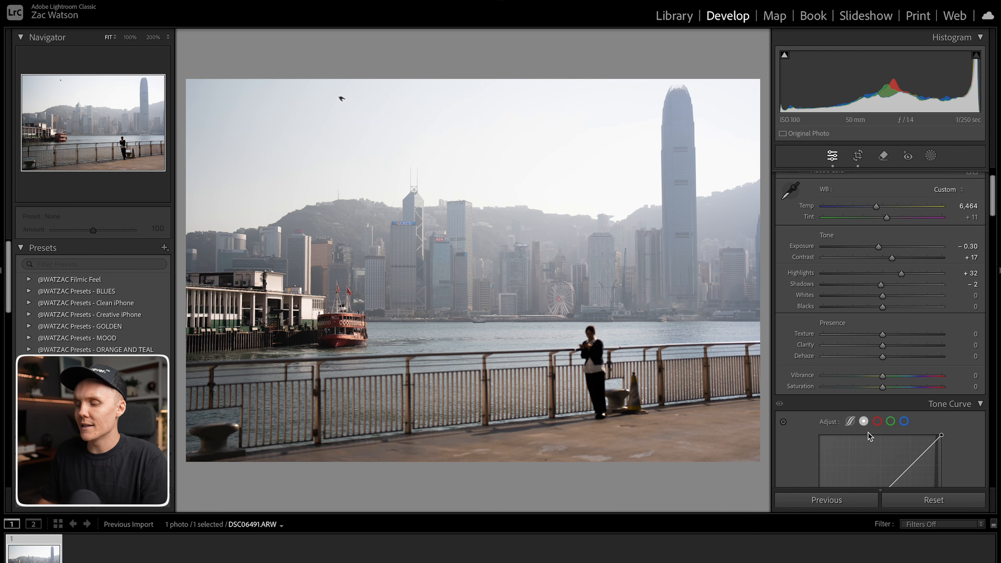
{"action": "mouse_move", "coordinate": [882, 348]}
{"action": "left_mouse_down"}
{"action": "mouse_move", "coordinate": [868, 349]}
{"action": "mouse_move", "coordinate": [877, 337]}
{"action": "left_mouse_up"}
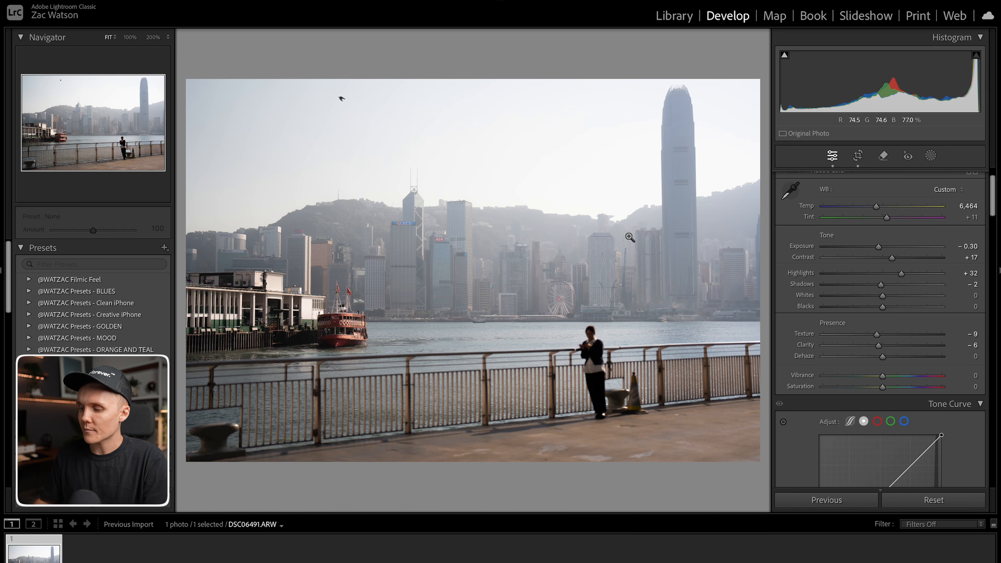
Shape an S tone curve with added points, raising the black point output to 17 and lowering the white point output to 247.
{"action": "scroll", "coordinate": [799, 375], "scroll_direction": "down", "scroll_amount": 2}
{"action": "scroll", "coordinate": [799, 375], "scroll_direction": "down", "scroll_amount": 4}
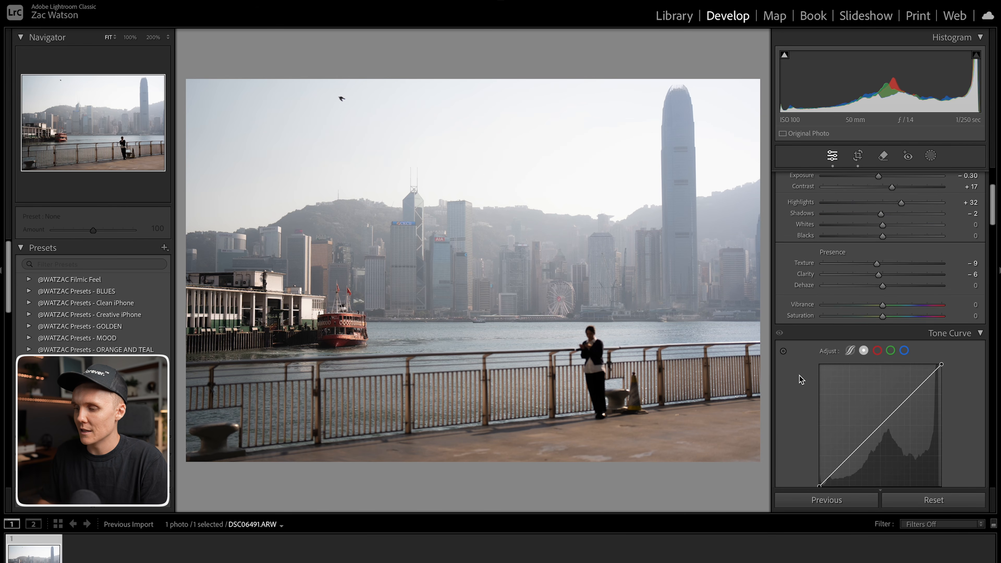
{"action": "scroll", "coordinate": [799, 375], "scroll_direction": "up", "scroll_amount": 8}
{"action": "scroll", "coordinate": [799, 375], "scroll_direction": "up", "scroll_amount": 1}
{"action": "scroll", "coordinate": [799, 375], "scroll_direction": "down", "scroll_amount": 1}
{"action": "scroll", "coordinate": [841, 406], "scroll_direction": "down", "scroll_amount": 8}
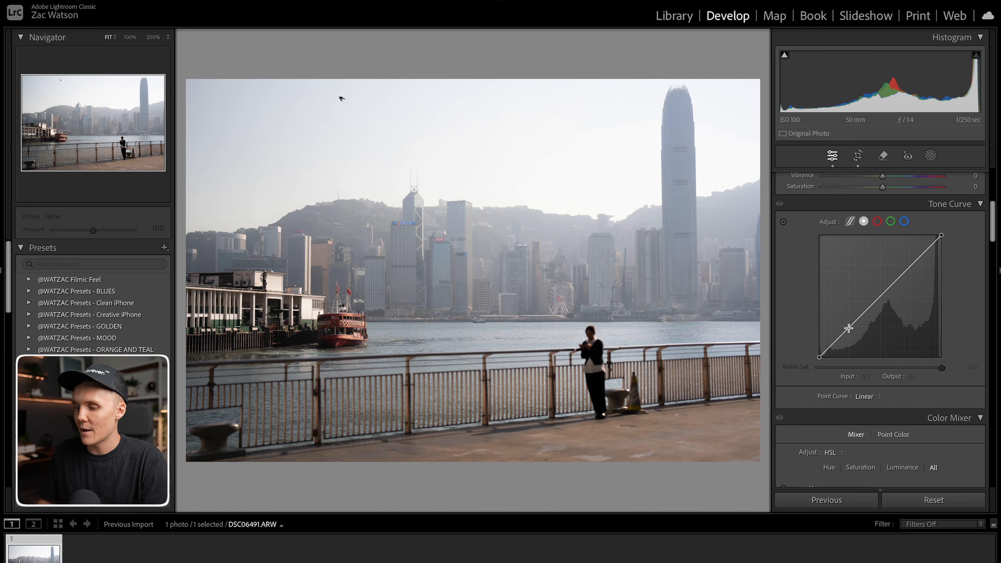
{"action": "left_click", "coordinate": [849, 327]}
{"action": "left_click", "coordinate": [880, 297]}
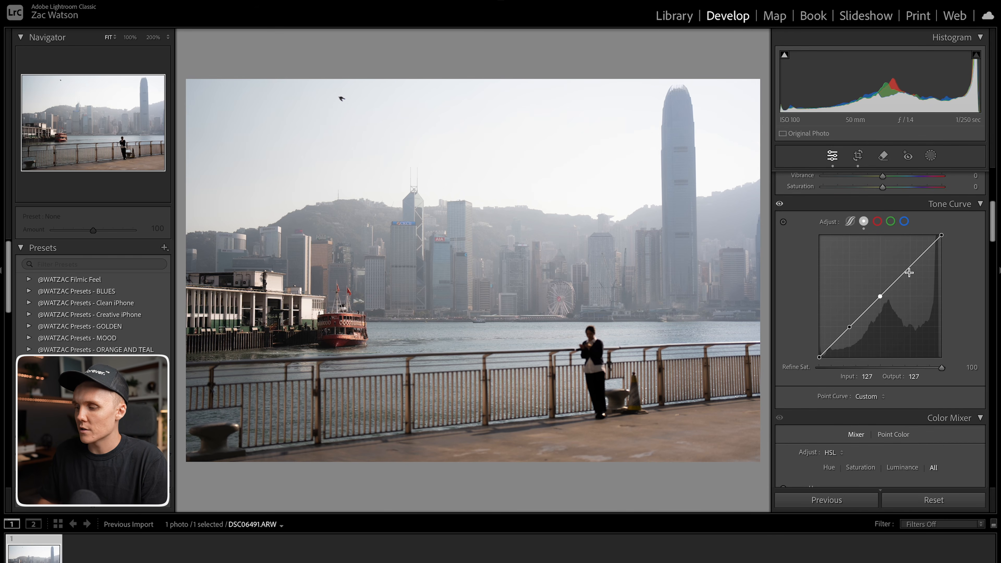
{"action": "left_click", "coordinate": [911, 267]}
{"action": "left_click_drag", "start_coordinate": [849, 327], "coordinate": [849, 329]}
{"action": "left_click_drag", "start_coordinate": [880, 297], "coordinate": [910, 267]}
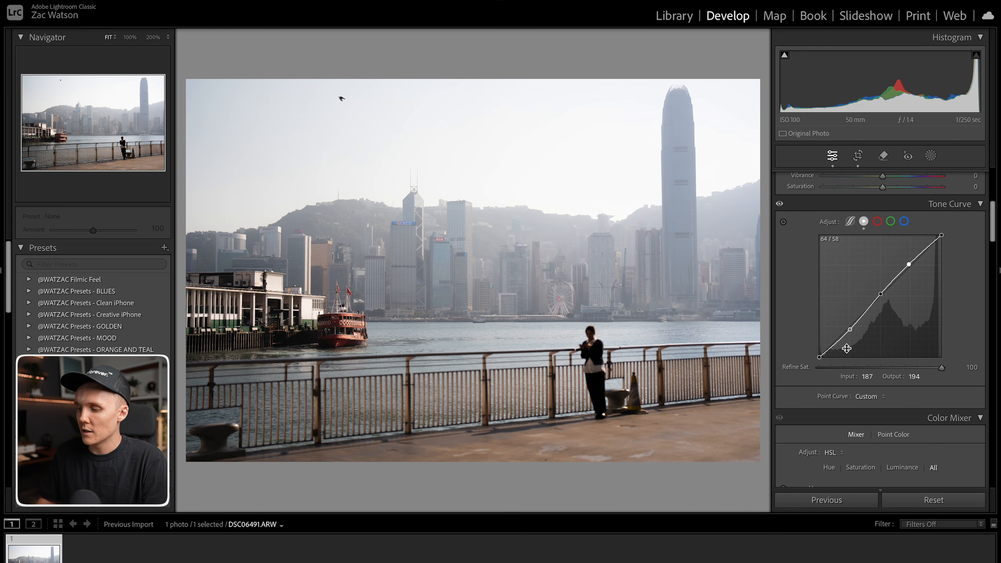
{"action": "left_click_drag", "start_coordinate": [819, 357], "coordinate": [815, 351]}
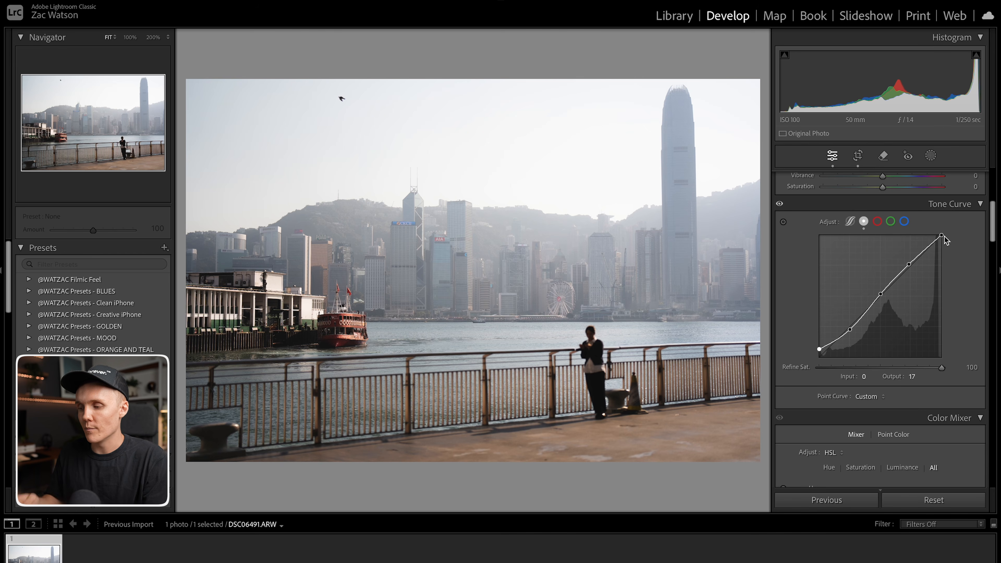
{"action": "mouse_move", "coordinate": [944, 236]}
{"action": "left_mouse_down"}
{"action": "mouse_move", "coordinate": [946, 244]}
{"action": "mouse_move", "coordinate": [943, 237]}
{"action": "left_mouse_up"}
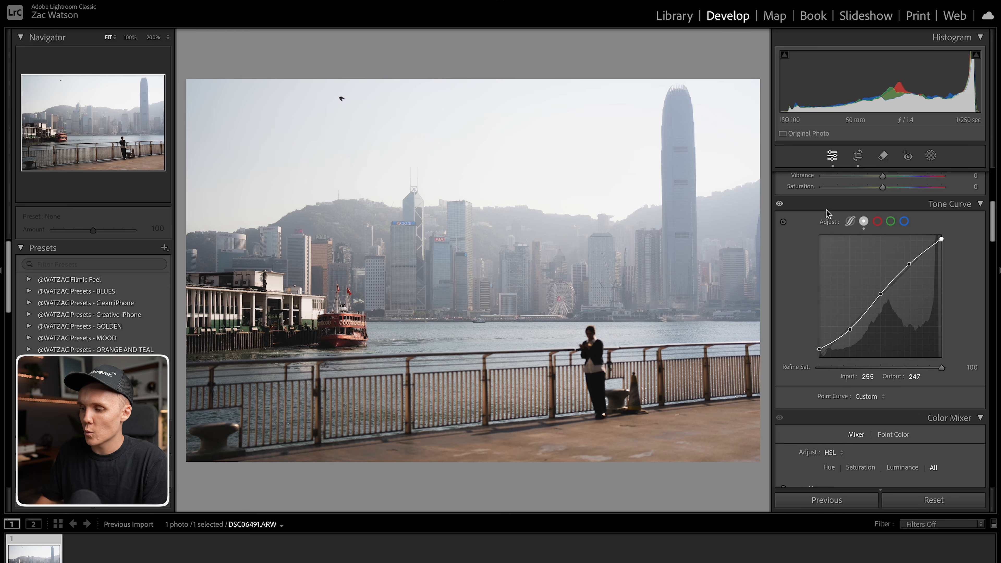
{"action": "left_click", "coordinate": [780, 205]}
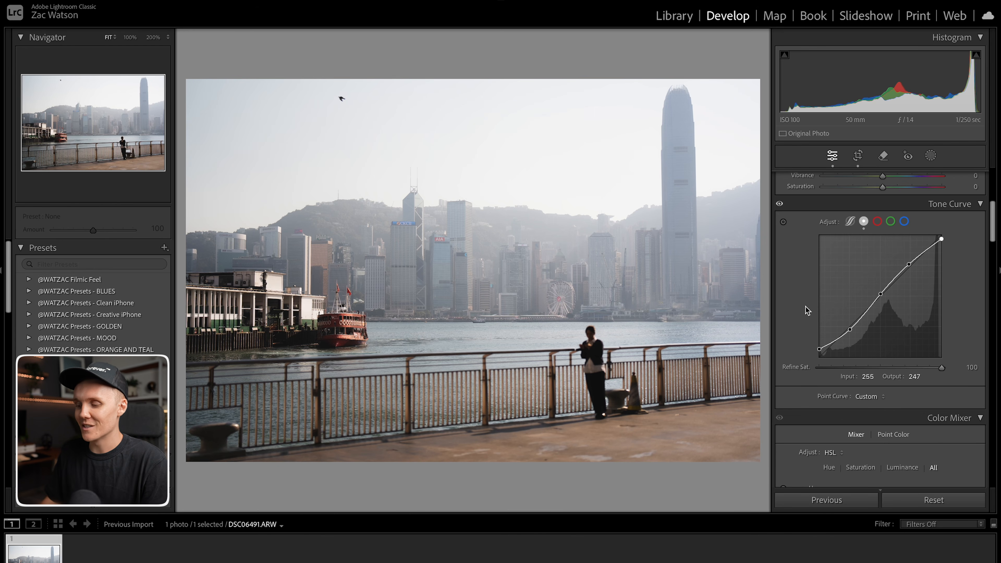
Push Green saturation to +100 and zoom into the pier to see which areas are green.
{"action": "scroll", "coordinate": [799, 339], "scroll_direction": "down", "scroll_amount": 5}
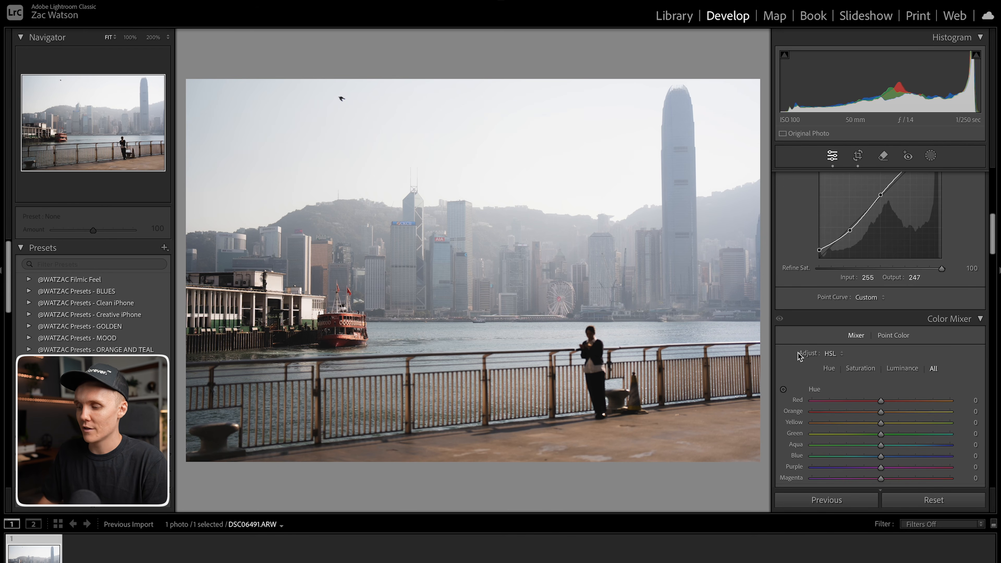
{"action": "scroll", "coordinate": [798, 368], "scroll_direction": "down", "scroll_amount": 2}
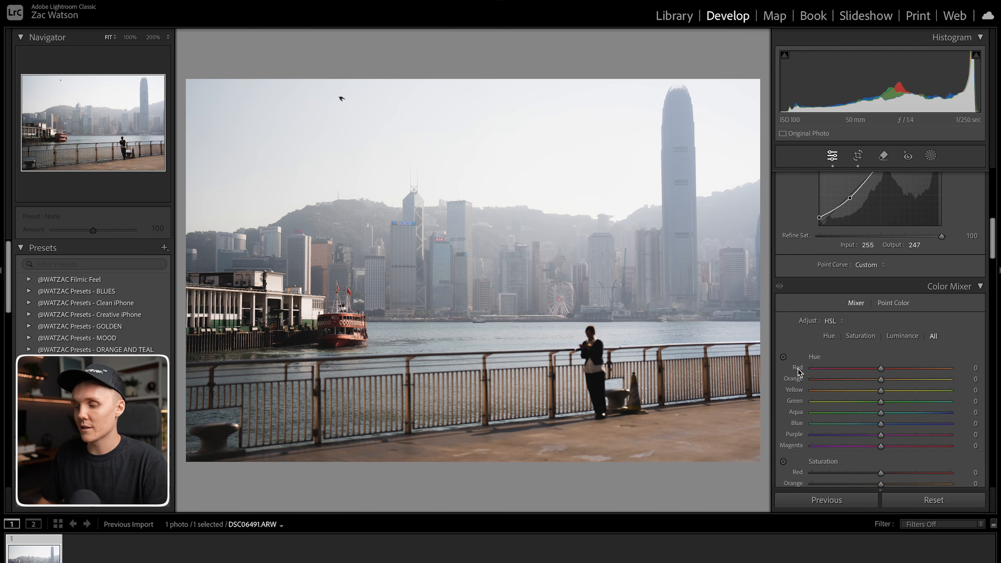
{"action": "scroll", "coordinate": [800, 391], "scroll_direction": "down", "scroll_amount": 5}
{"action": "scroll", "coordinate": [799, 391], "scroll_direction": "down", "scroll_amount": 1}
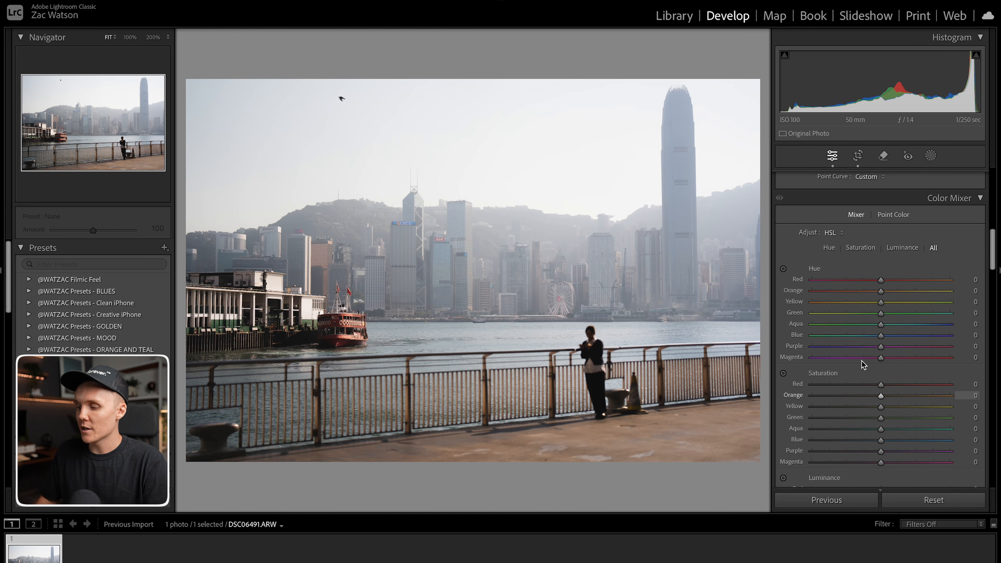
{"action": "left_click_drag", "start_coordinate": [883, 418], "coordinate": [835, 421]}
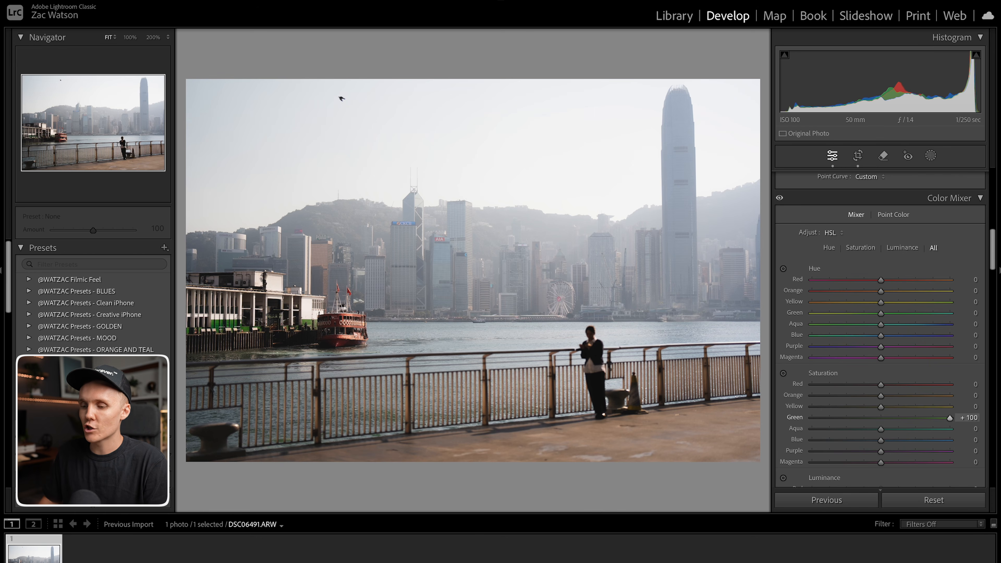
{"action": "left_click", "coordinate": [233, 336]}
{"action": "left_click_drag", "start_coordinate": [343, 290], "coordinate": [477, 335]}
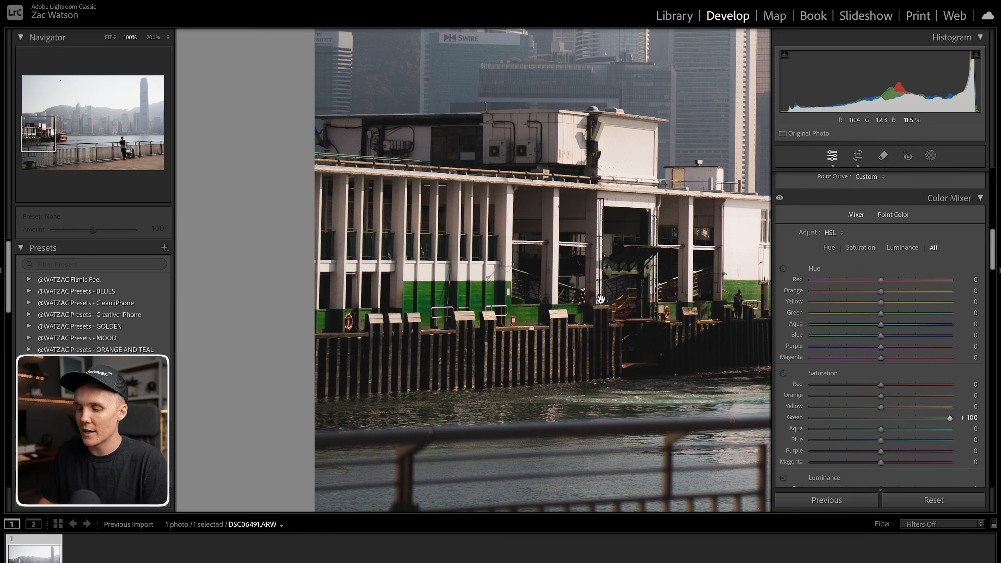
{"action": "left_click_drag", "start_coordinate": [645, 324], "coordinate": [466, 322]}
{"action": "left_click", "coordinate": [635, 334]}
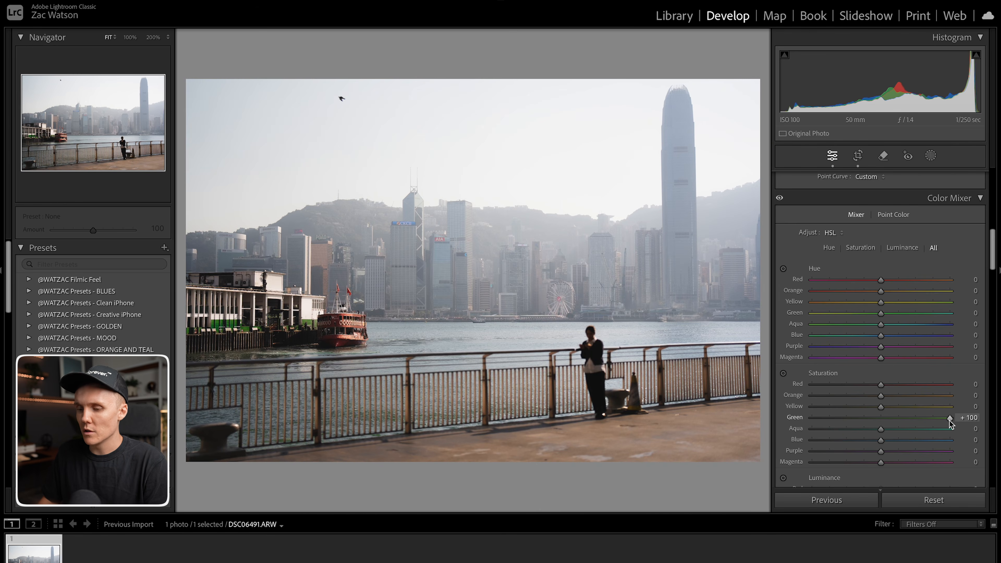
Set Green saturation to -47 and Yellow saturation to -23 in the Color Mixer.
{"action": "left_click_drag", "start_coordinate": [863, 424], "coordinate": [861, 421]}
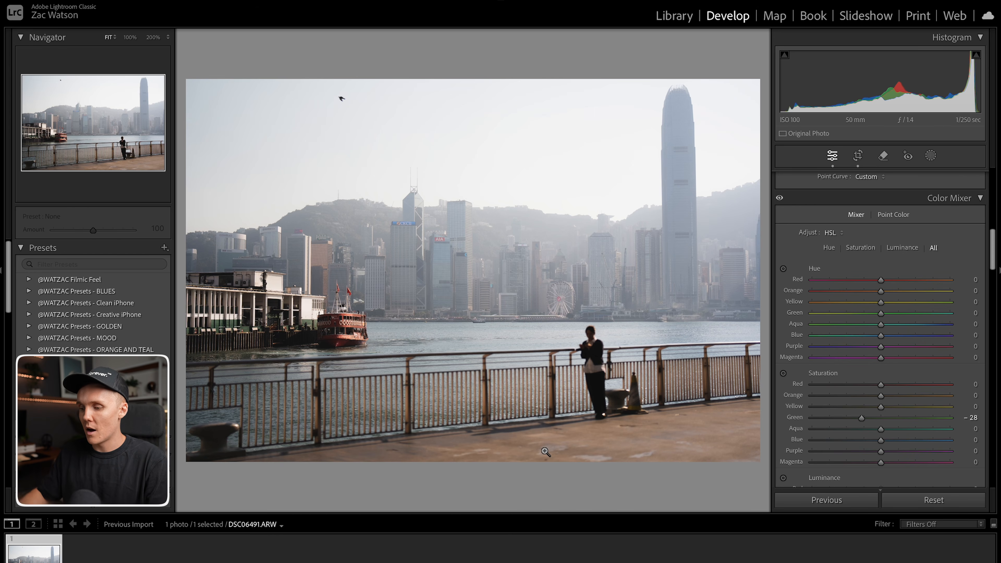
{"action": "left_click_drag", "start_coordinate": [548, 452], "coordinate": [703, 444]}
{"action": "left_click", "coordinate": [596, 306]}
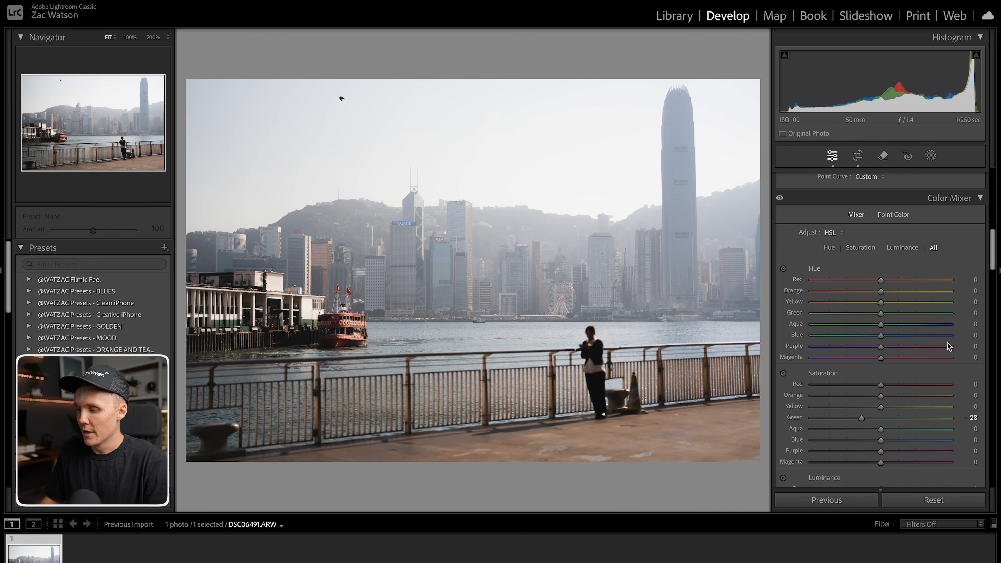
{"action": "mouse_move", "coordinate": [859, 417]}
{"action": "left_mouse_down"}
{"action": "mouse_move", "coordinate": [809, 406]}
{"action": "mouse_move", "coordinate": [950, 406]}
{"action": "mouse_move", "coordinate": [867, 406]}
{"action": "left_mouse_up"}
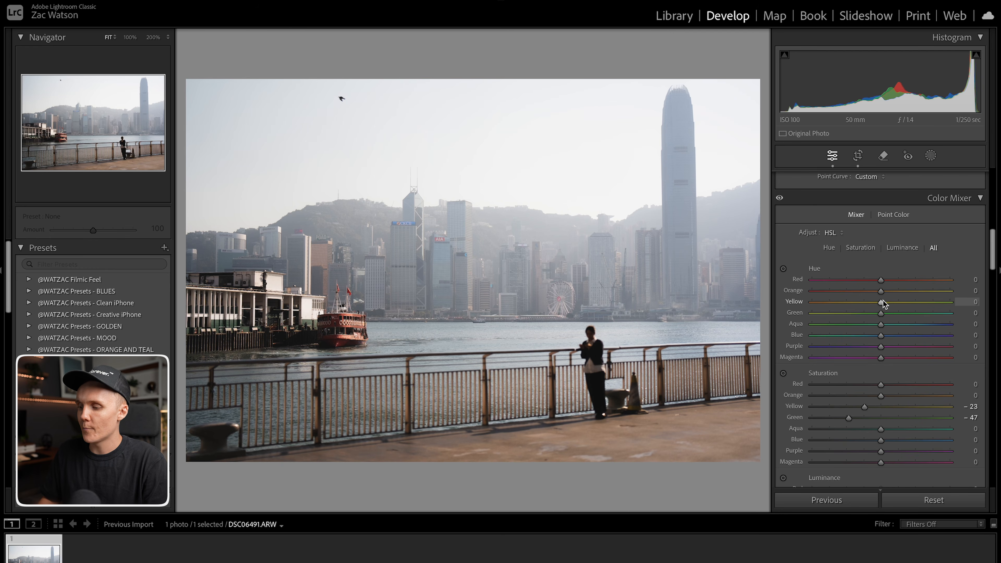
Shift the Yellow hue to -17 and raise Orange saturation to +12.
{"action": "left_click_drag", "start_coordinate": [881, 302], "coordinate": [869, 302]}
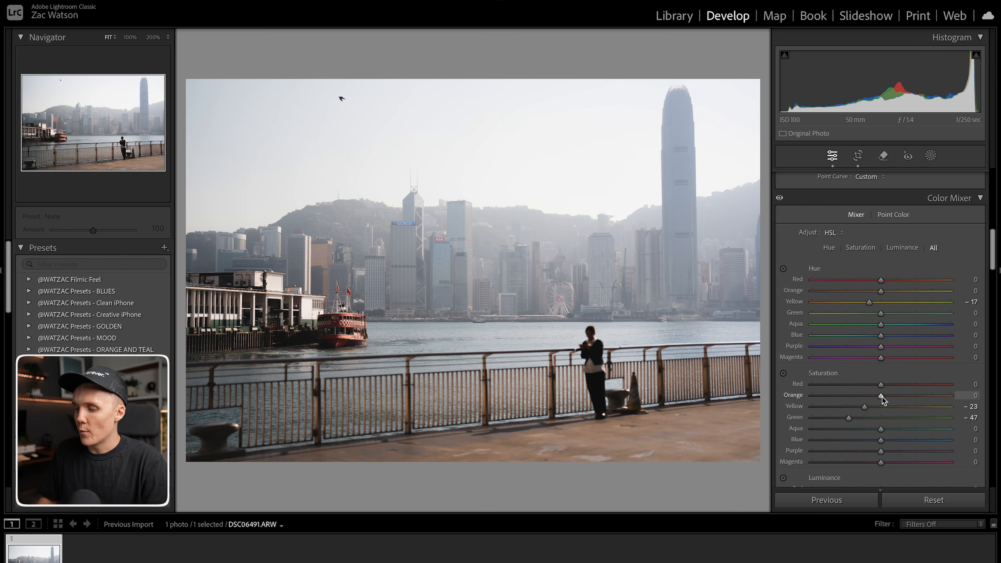
{"action": "left_click_drag", "start_coordinate": [885, 396], "coordinate": [890, 396]}
{"action": "left_click_drag", "start_coordinate": [343, 332], "coordinate": [385, 350]}
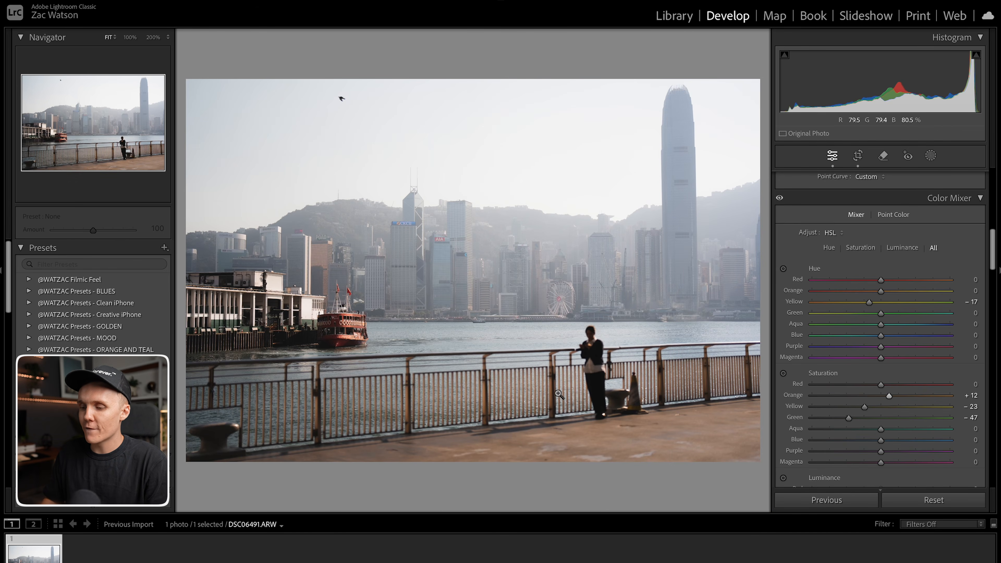
{"action": "left_click_drag", "start_coordinate": [417, 327], "coordinate": [438, 318]}
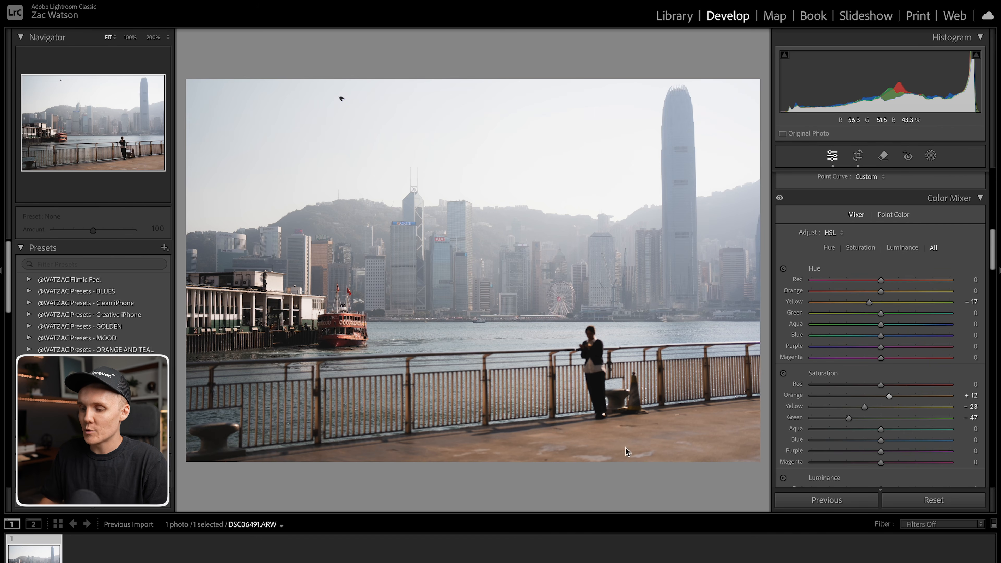
Zoom into the red ferry and raise Red saturation to about +21.
{"action": "left_click", "coordinate": [341, 312]}
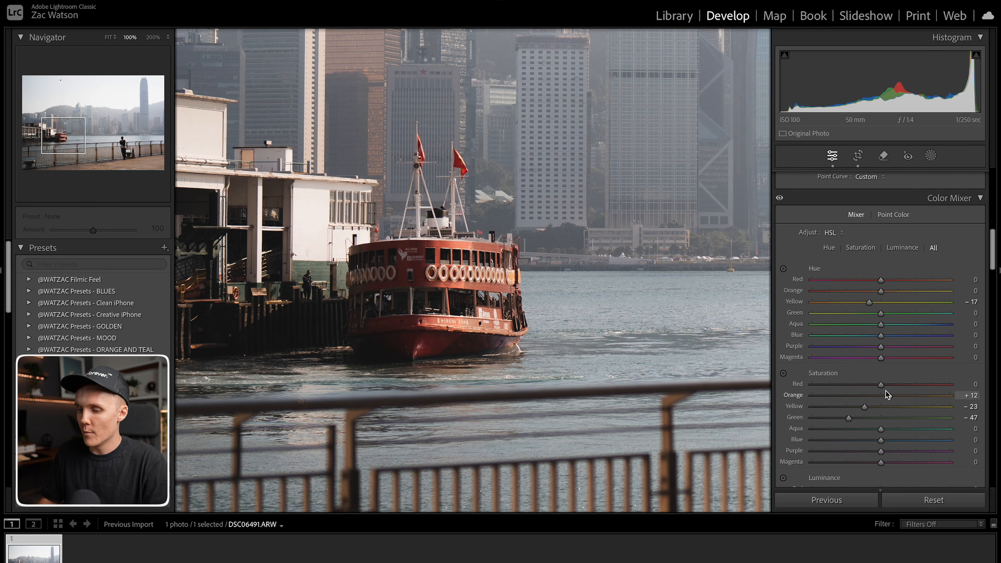
{"action": "left_click", "coordinate": [448, 258]}
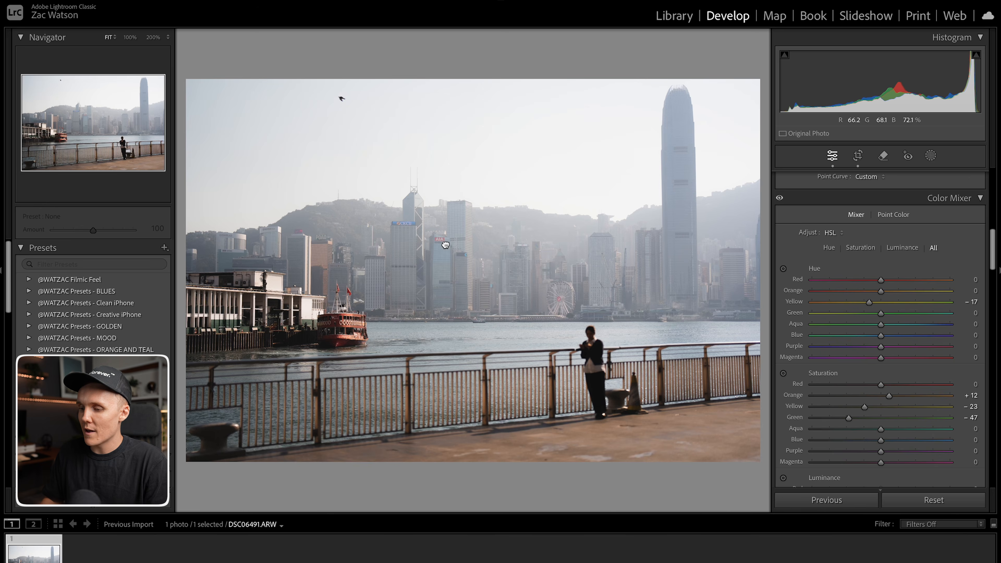
{"action": "left_click", "coordinate": [473, 246]}
{"action": "left_click_drag", "start_coordinate": [476, 242], "coordinate": [738, 236]}
{"action": "left_click_drag", "start_coordinate": [410, 233], "coordinate": [455, 89]}
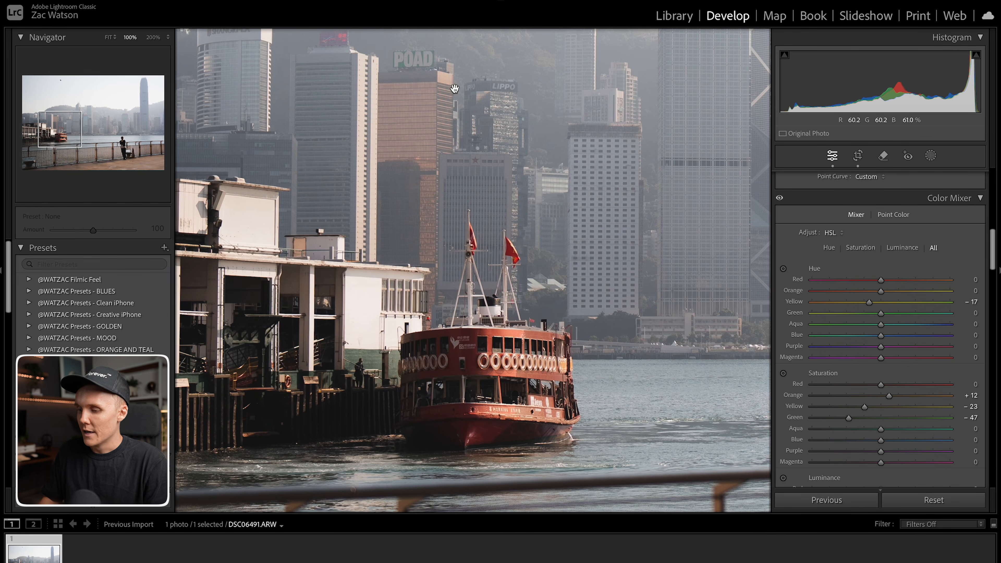
{"action": "left_click_drag", "start_coordinate": [882, 383], "coordinate": [898, 387]}
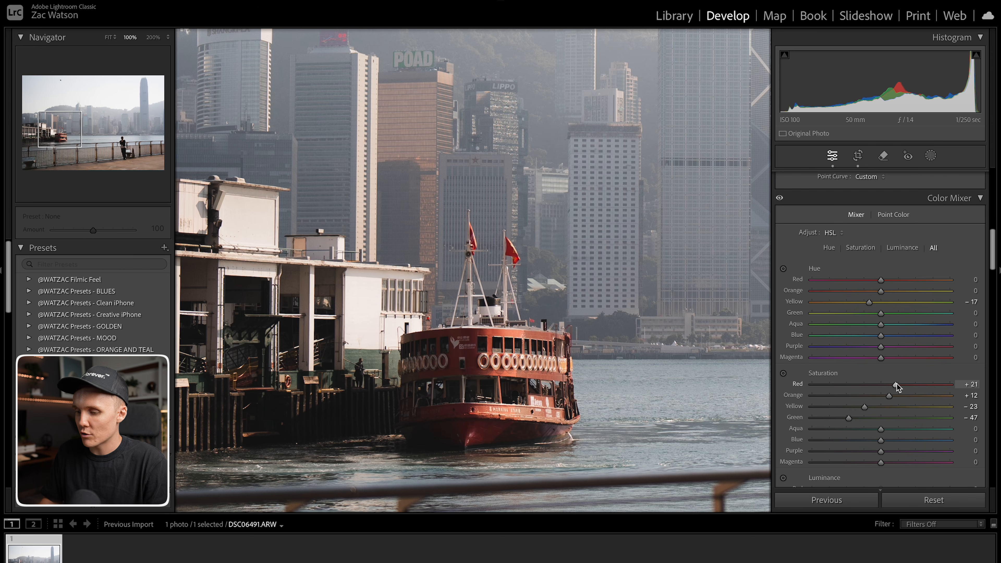
{"action": "left_click", "coordinate": [616, 277]}
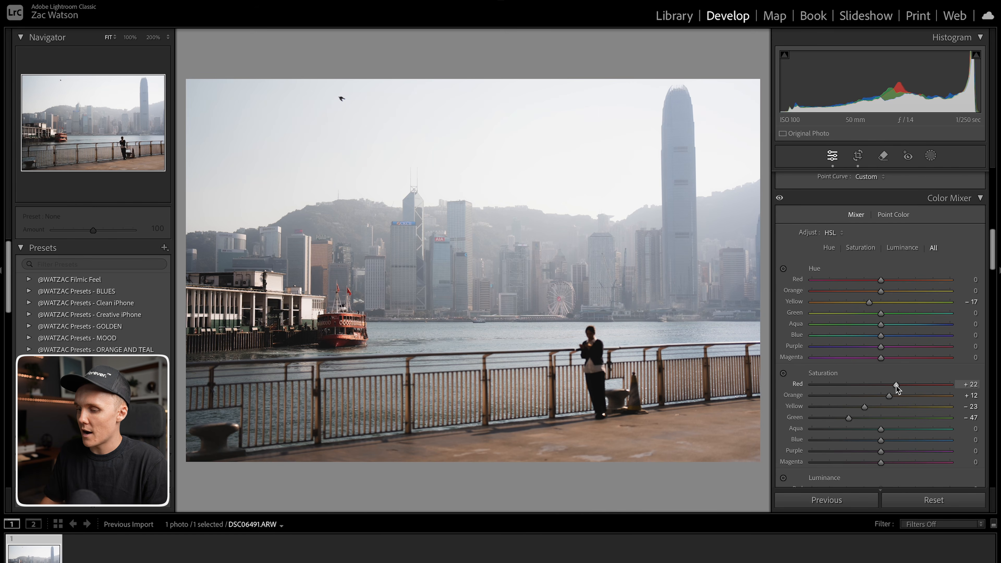
Shift the Aqua hue to +41 in the Color Mixer.
{"action": "scroll", "coordinate": [893, 449], "scroll_direction": "down", "scroll_amount": 1}
{"action": "scroll", "coordinate": [891, 448], "scroll_direction": "up", "scroll_amount": 1}
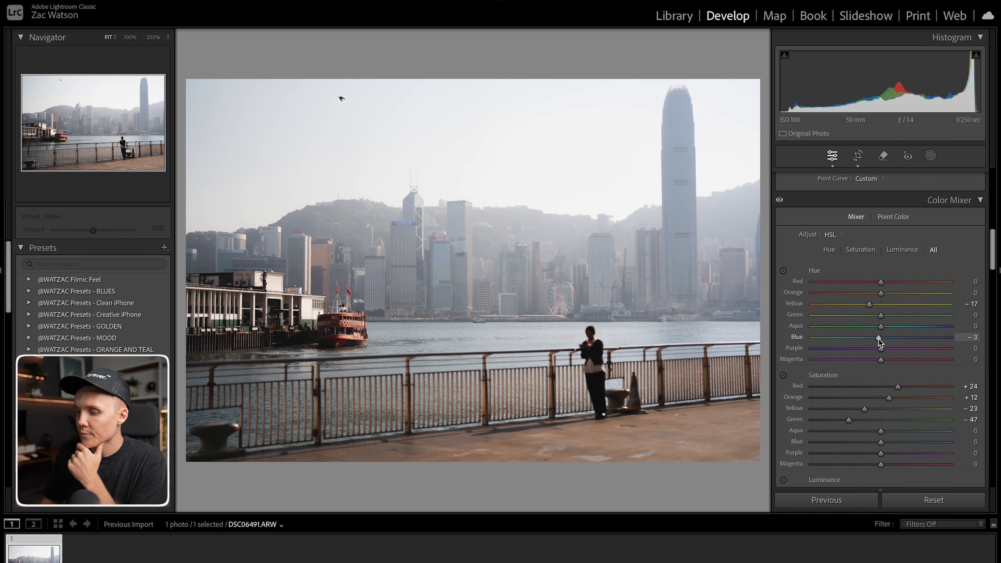
{"action": "left_click_drag", "start_coordinate": [881, 326], "coordinate": [909, 331]}
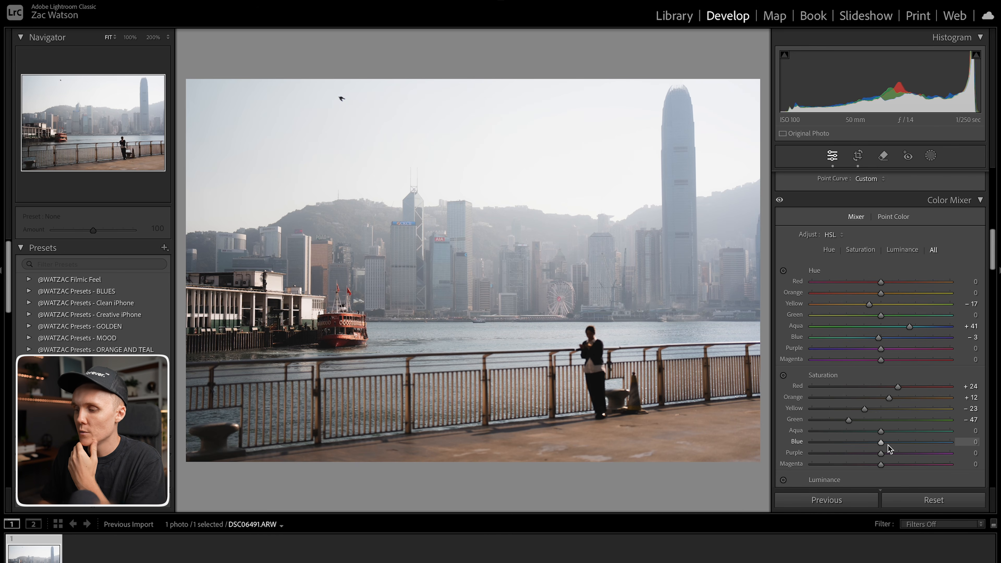
Shift the Blue hue to -13 and raise Aqua saturation to +15 and Blue saturation to +19.
{"action": "mouse_move", "coordinate": [883, 338]}
{"action": "left_mouse_down"}
{"action": "mouse_move", "coordinate": [812, 342]}
{"action": "mouse_move", "coordinate": [873, 339]}
{"action": "left_mouse_up"}
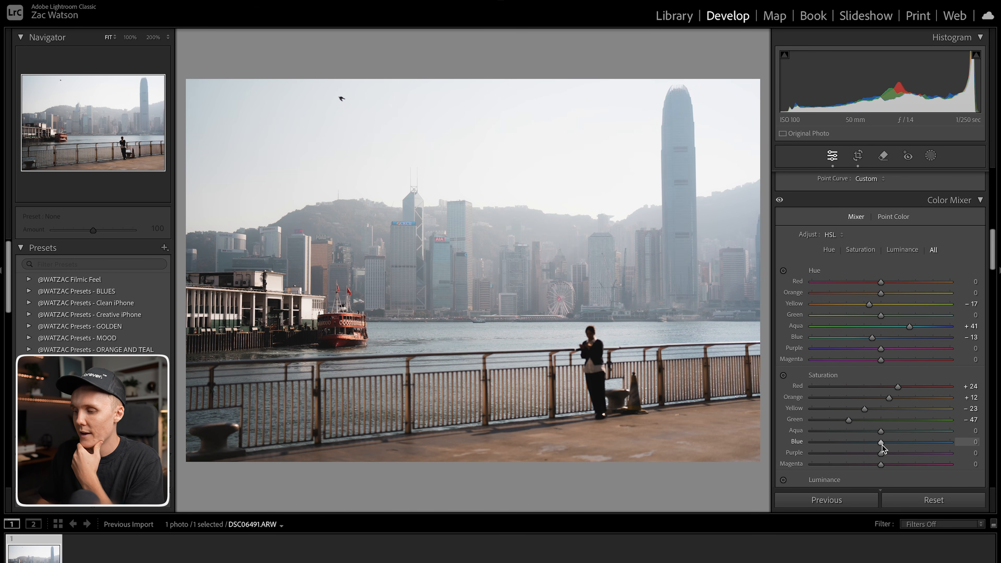
{"action": "mouse_move", "coordinate": [881, 445]}
{"action": "left_mouse_down"}
{"action": "mouse_move", "coordinate": [903, 446]}
{"action": "mouse_move", "coordinate": [893, 432]}
{"action": "left_mouse_up"}
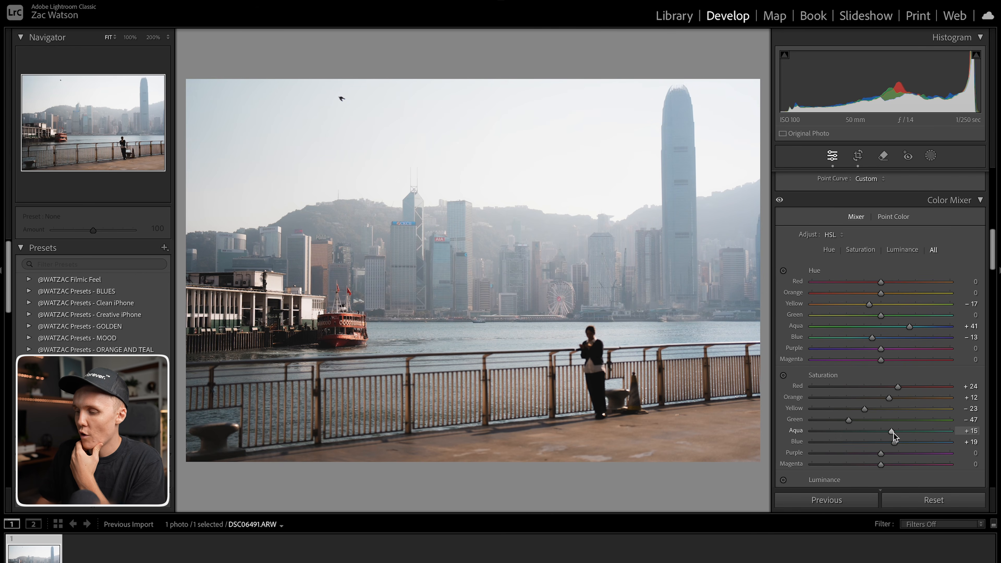
Lower Purple saturation to -75 and Magenta saturation to -69, comparing the edit with the before view.
{"action": "scroll", "coordinate": [887, 451], "scroll_direction": "down", "scroll_amount": 4}
{"action": "left_click_drag", "start_coordinate": [880, 395], "coordinate": [833, 409]}
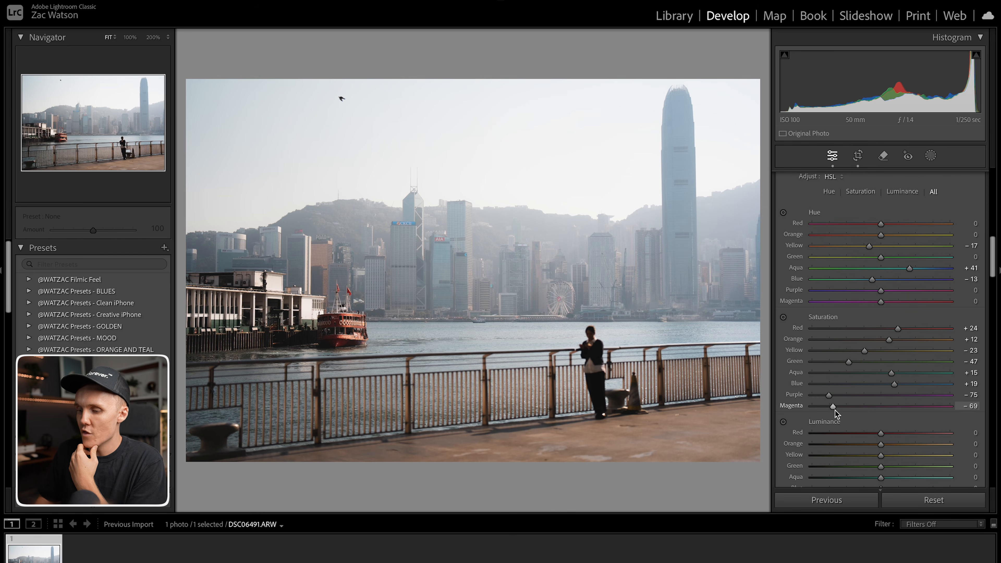
{"action": "key", "text": "backslash"}
{"action": "key", "text": "backslash"}
{"action": "key", "text": "backslash"}
{"action": "key", "text": "backslash"}
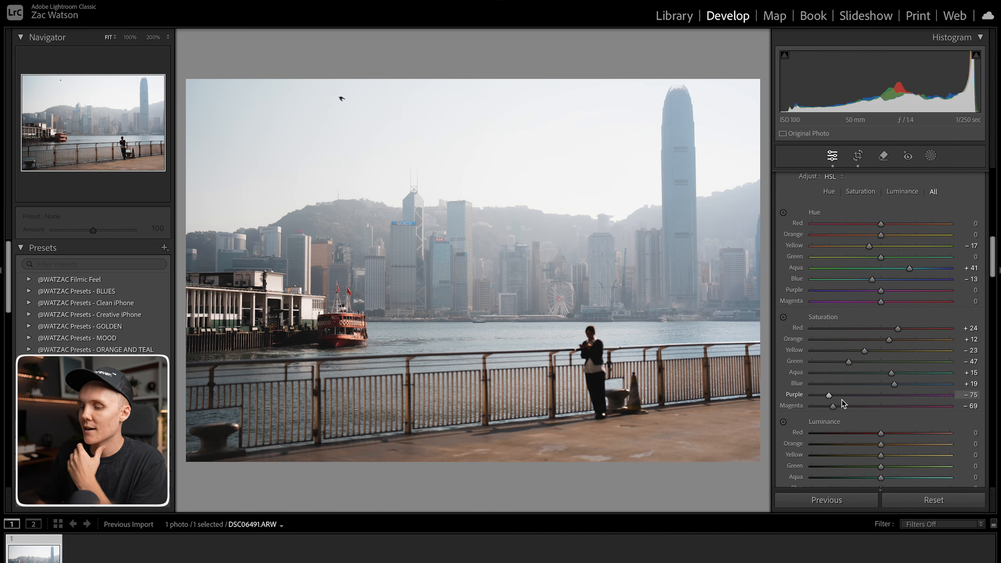
Set Blue luminance to -10 in the Color Mixer, keeping Orange luminance at 0.
{"action": "scroll", "coordinate": [855, 405], "scroll_direction": "down", "scroll_amount": 3}
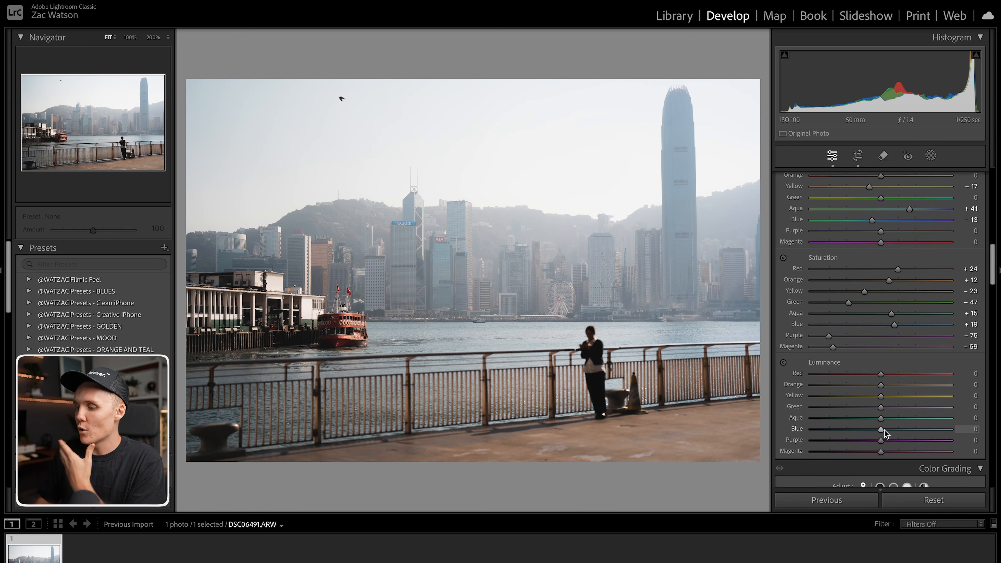
{"action": "scroll", "coordinate": [884, 429], "scroll_direction": "down", "scroll_amount": 2}
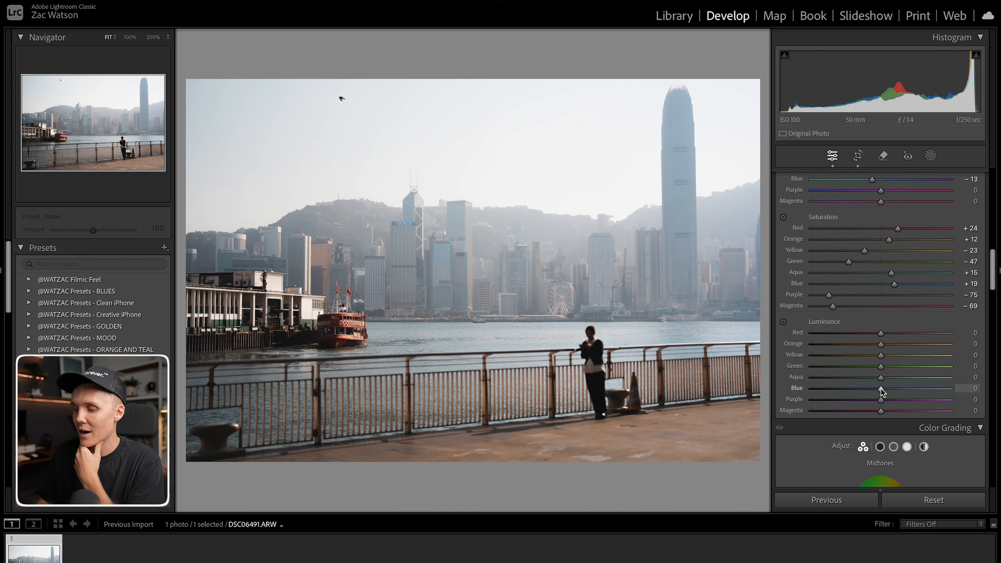
{"action": "left_click_drag", "start_coordinate": [881, 389], "coordinate": [791, 397]}
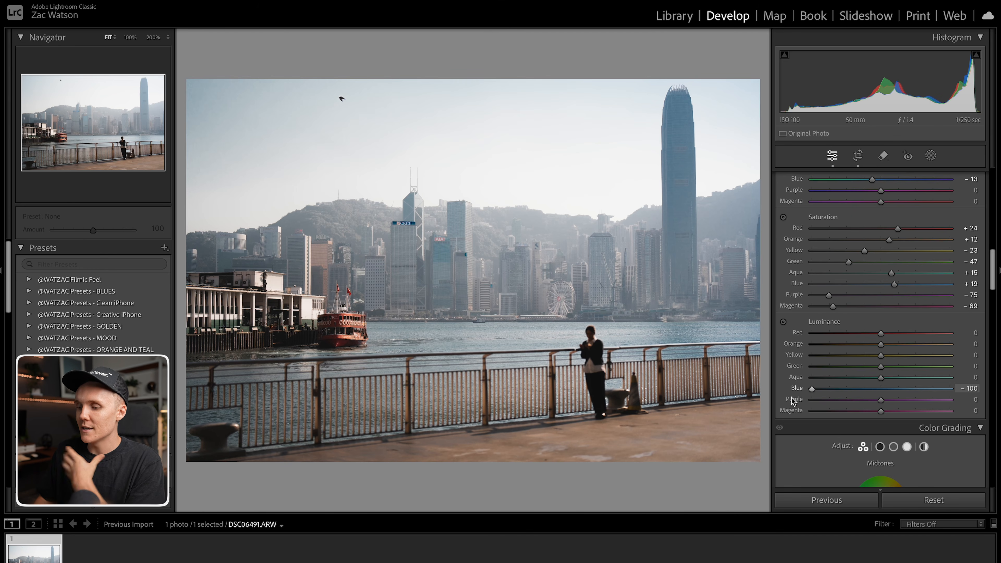
{"action": "left_click_drag", "start_coordinate": [852, 388], "coordinate": [873, 393]}
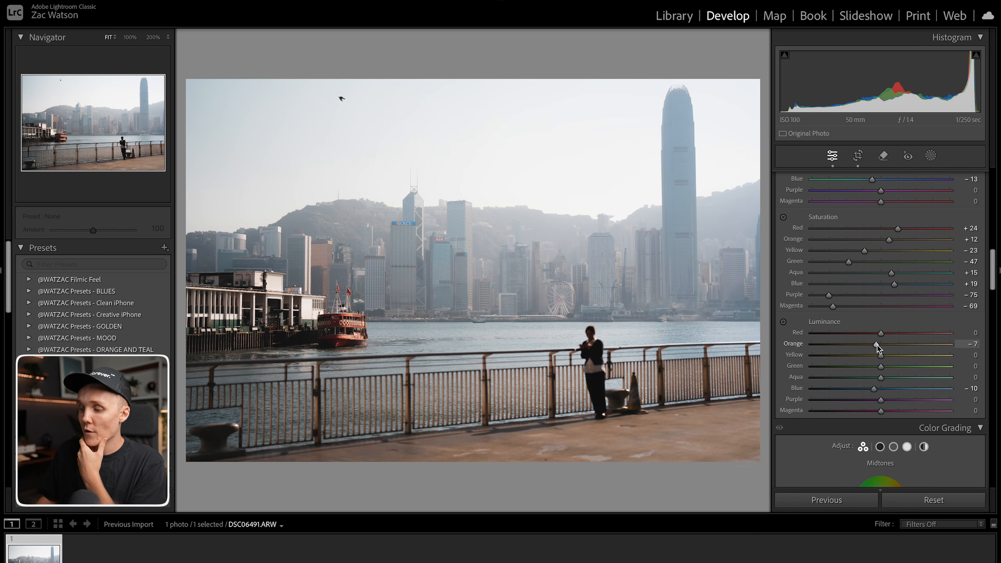
{"action": "mouse_move", "coordinate": [876, 344]}
{"action": "left_mouse_down"}
{"action": "mouse_move", "coordinate": [840, 345]}
{"action": "mouse_move", "coordinate": [866, 347]}
{"action": "mouse_move", "coordinate": [859, 362]}
{"action": "mouse_move", "coordinate": [875, 360]}
{"action": "mouse_move", "coordinate": [866, 360]}
{"action": "mouse_move", "coordinate": [876, 347]}
{"action": "left_mouse_up"}
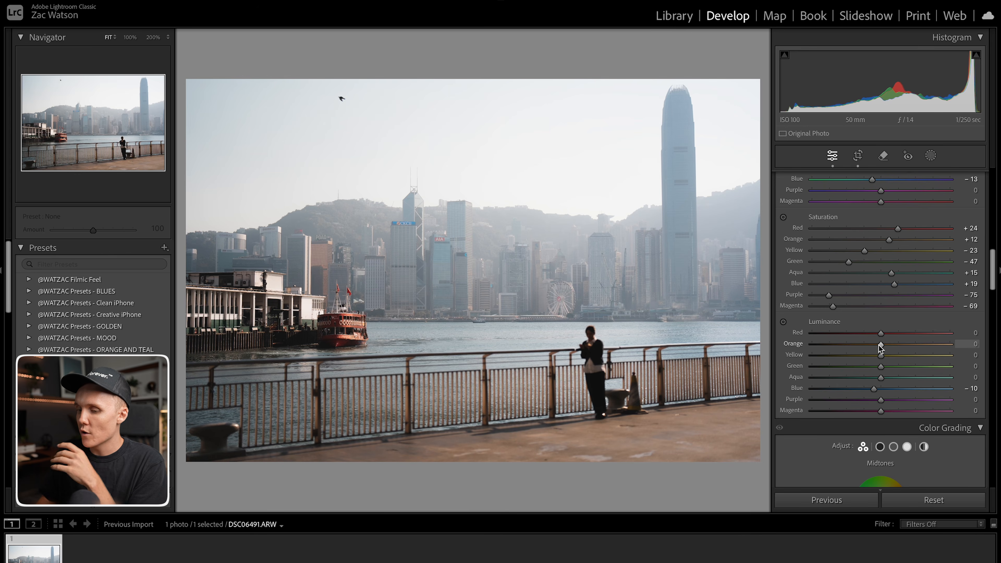
Zoom into the ferry and lower Red luminance to -21, then return to the full view.
{"action": "left_click", "coordinate": [360, 309]}
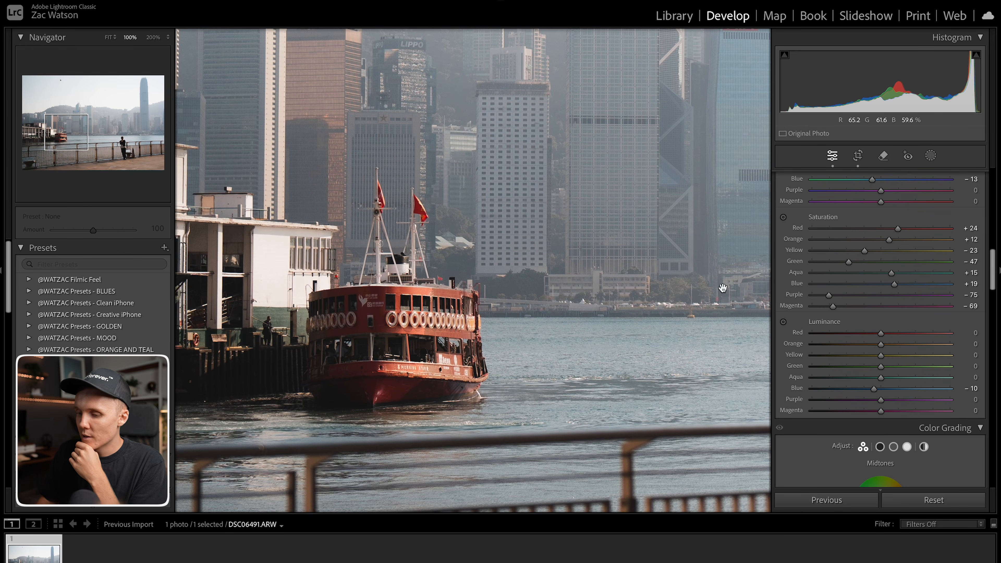
{"action": "left_click_drag", "start_coordinate": [882, 333], "coordinate": [868, 333]}
{"action": "key", "text": "z"}
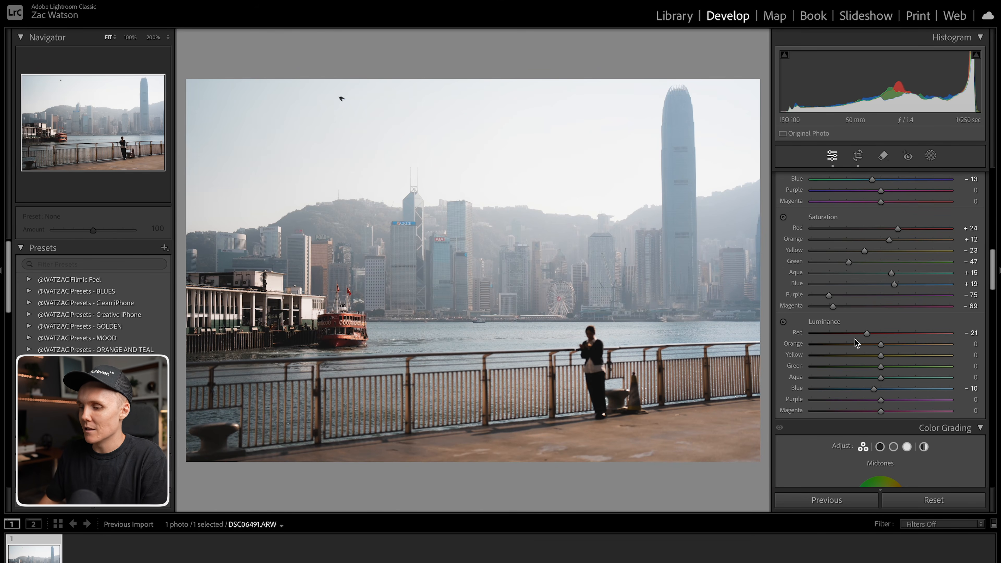
Grade the shadows toward orange at hue 30 with saturation about 13 in Color Grading.
{"action": "scroll", "coordinate": [855, 338], "scroll_direction": "down", "scroll_amount": 5}
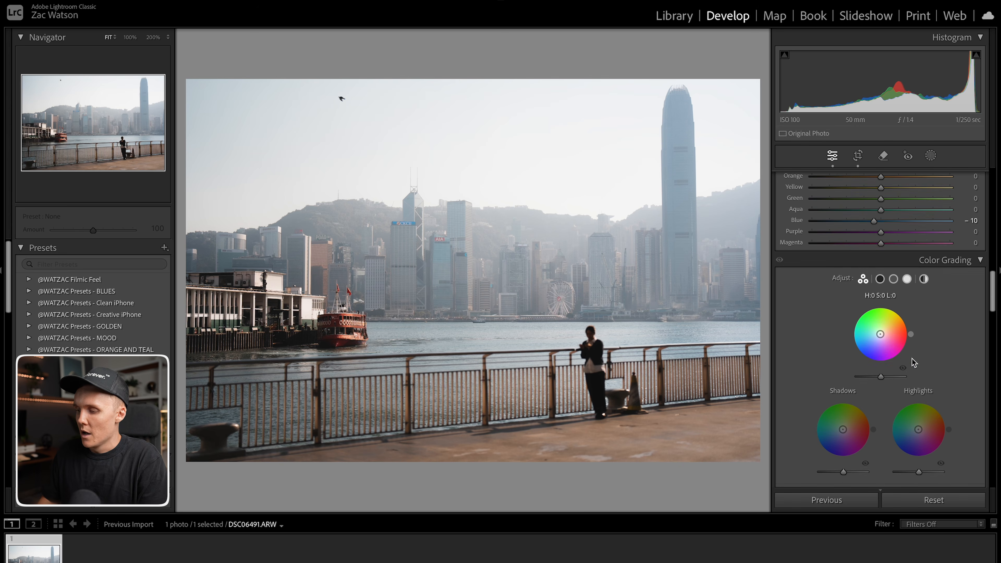
{"action": "scroll", "coordinate": [886, 342], "scroll_direction": "down", "scroll_amount": 2}
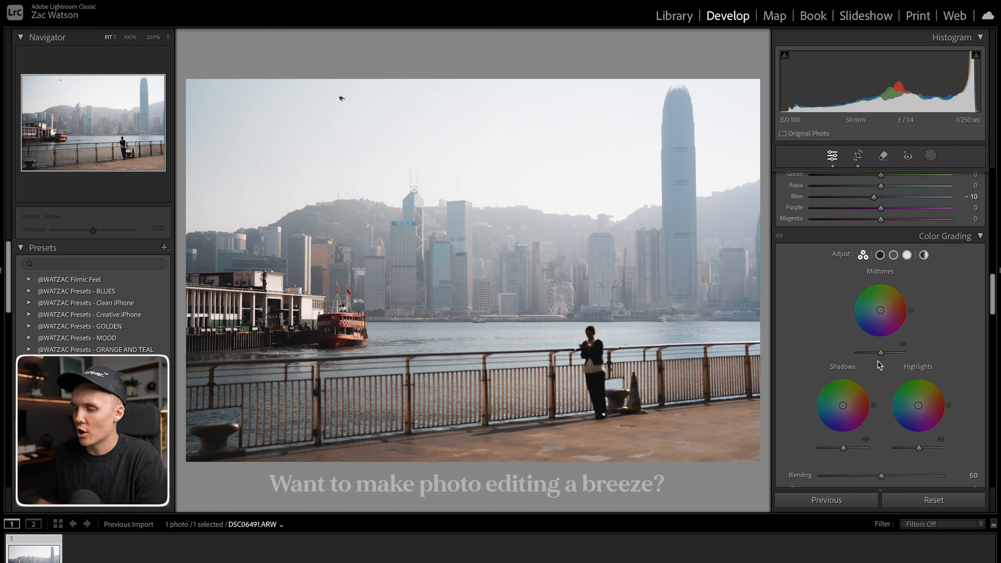
{"action": "mouse_move", "coordinate": [918, 405]}
{"action": "left_mouse_down"}
{"action": "mouse_move", "coordinate": [947, 408]}
{"action": "mouse_move", "coordinate": [946, 395]}
{"action": "mouse_move", "coordinate": [892, 412]}
{"action": "mouse_move", "coordinate": [892, 421]}
{"action": "mouse_move", "coordinate": [916, 406]}
{"action": "left_mouse_up"}
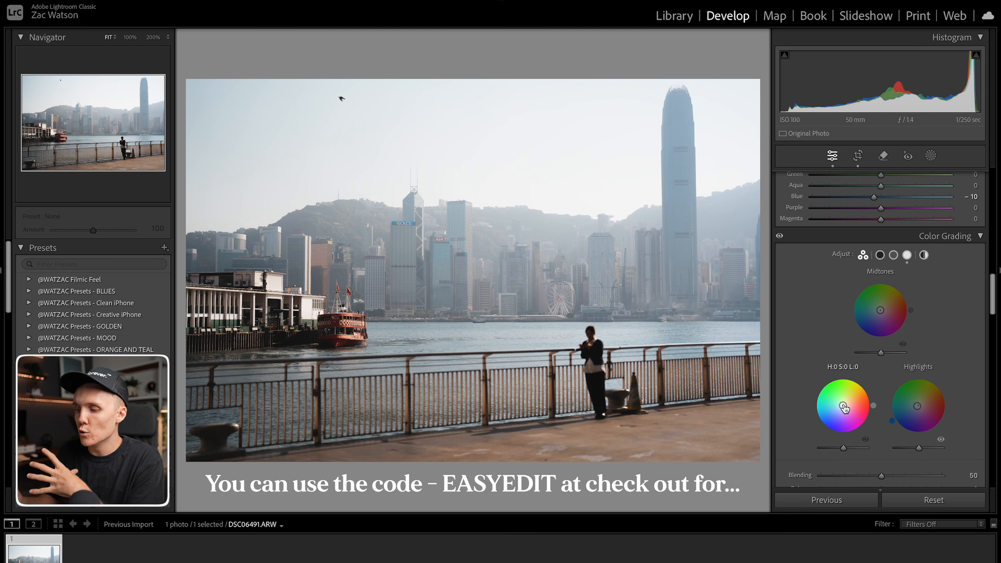
{"action": "left_click_drag", "start_coordinate": [842, 405], "coordinate": [840, 411]}
{"action": "left_click_drag", "start_coordinate": [839, 408], "coordinate": [869, 390]}
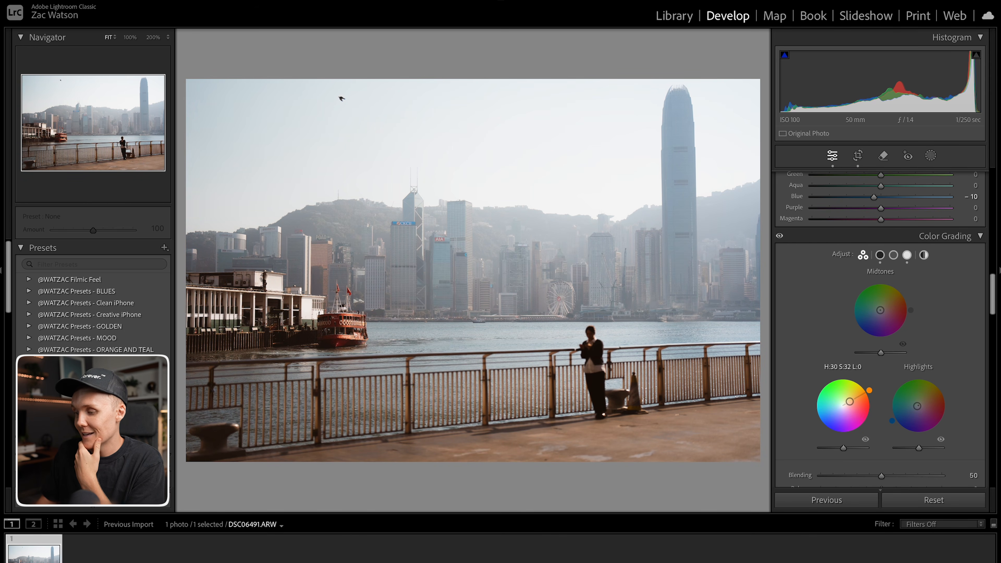
{"action": "left_click_drag", "start_coordinate": [847, 402], "coordinate": [846, 403]}
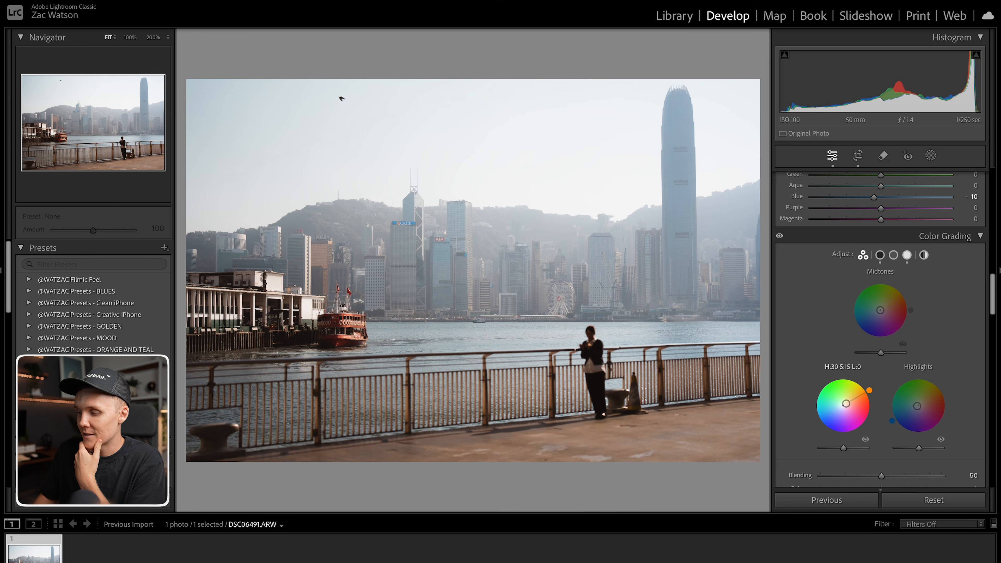
{"action": "left_click_drag", "start_coordinate": [847, 407], "coordinate": [846, 408]}
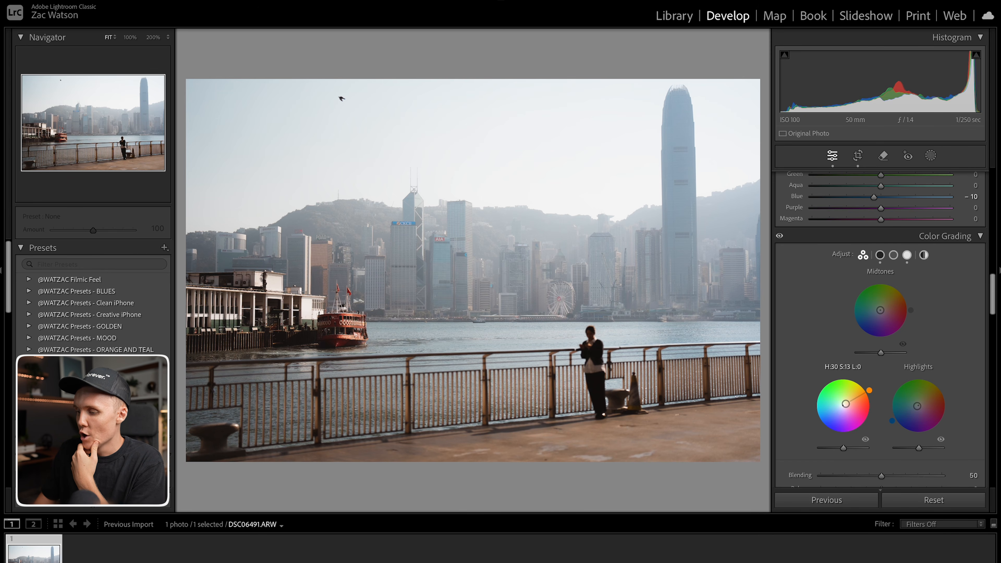
Tint the midtones warm at hue 31, saturation 18 on the midtones color wheel.
{"action": "double_click", "coordinate": [845, 403]}
{"action": "left_click_drag", "start_coordinate": [842, 405], "coordinate": [844, 405]}
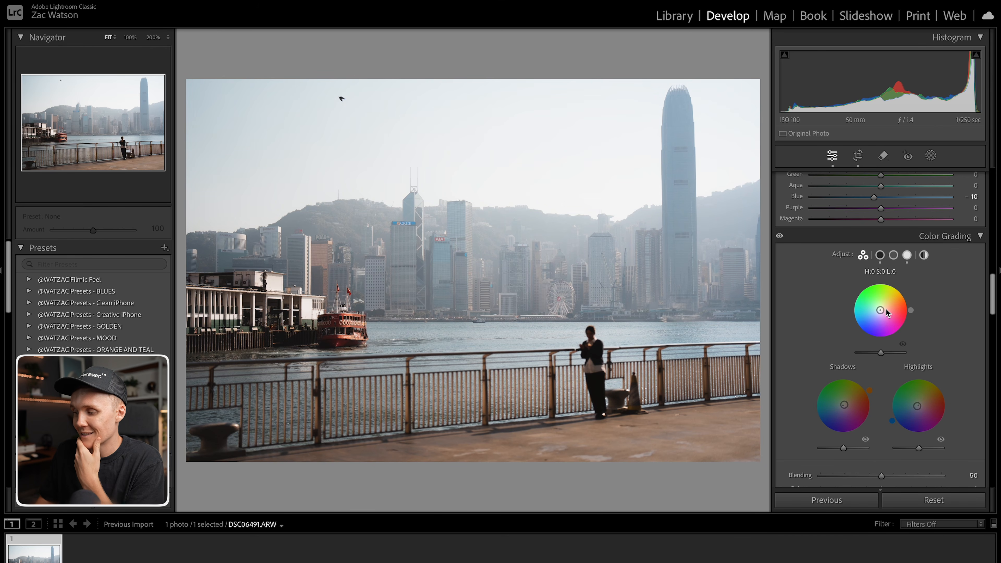
{"action": "left_click_drag", "start_coordinate": [880, 309], "coordinate": [884, 308]}
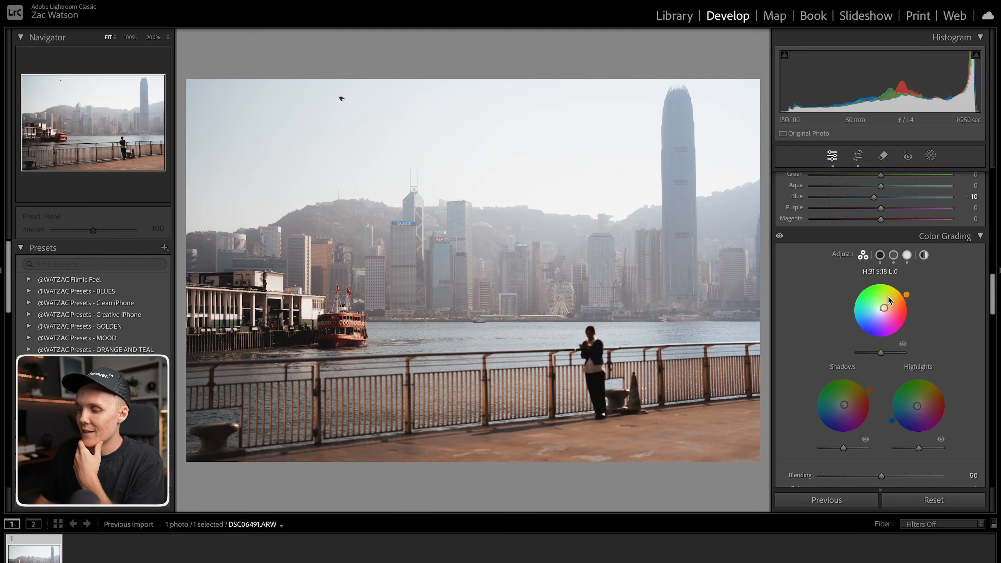
Open the single midtones wheel view and lower midtones saturation to 13.
{"action": "scroll", "coordinate": [893, 308], "scroll_direction": "down", "scroll_amount": 3}
{"action": "scroll", "coordinate": [890, 309], "scroll_direction": "up", "scroll_amount": 6}
{"action": "scroll", "coordinate": [890, 315], "scroll_direction": "down", "scroll_amount": 1}
{"action": "left_click", "coordinate": [894, 326]}
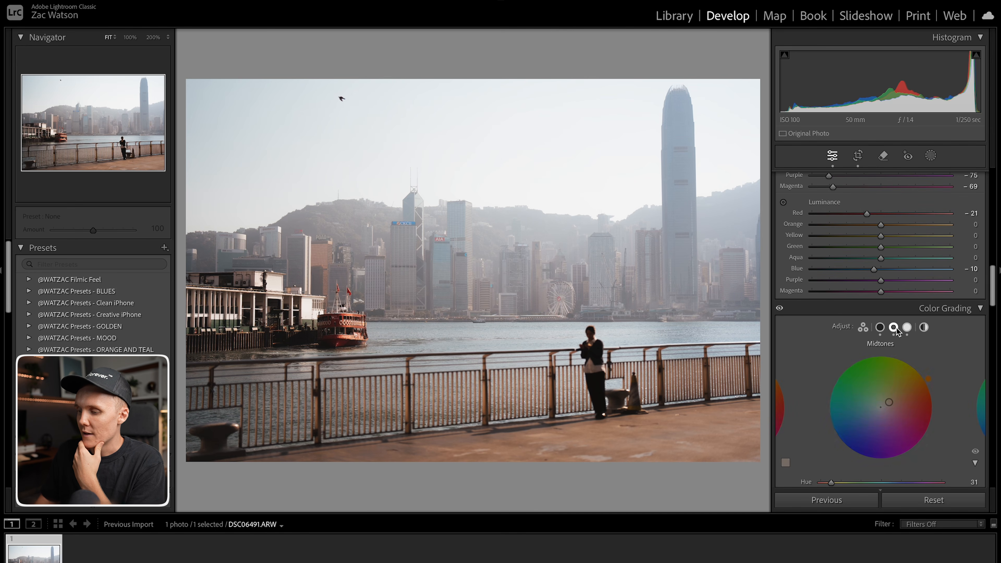
{"action": "scroll", "coordinate": [906, 375], "scroll_direction": "down", "scroll_amount": 1}
{"action": "scroll", "coordinate": [914, 393], "scroll_direction": "down", "scroll_amount": 2}
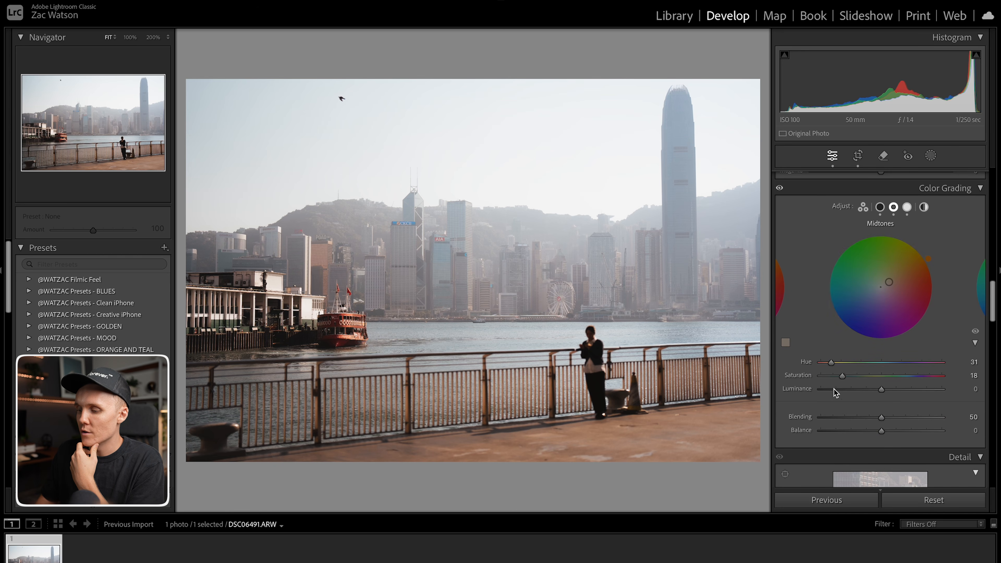
{"action": "mouse_move", "coordinate": [842, 376]}
{"action": "left_mouse_down"}
{"action": "mouse_move", "coordinate": [827, 380]}
{"action": "mouse_move", "coordinate": [836, 378]}
{"action": "left_mouse_up"}
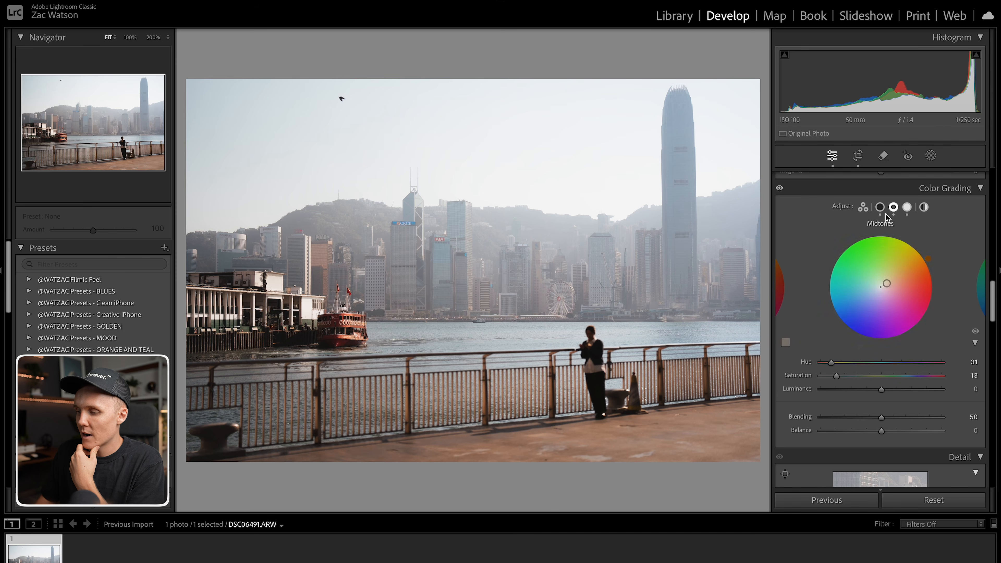
Set shadows saturation to 9 and highlights saturation to 8 in Color Grading.
{"action": "left_click", "coordinate": [880, 207]}
{"action": "left_click_drag", "start_coordinate": [828, 376], "coordinate": [830, 376]}
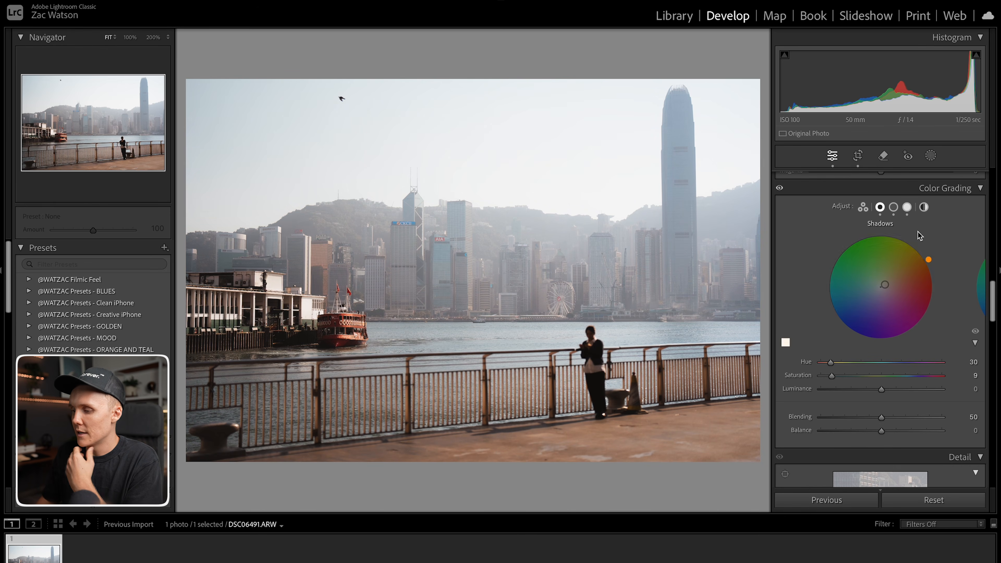
{"action": "left_click", "coordinate": [906, 208]}
{"action": "left_click_drag", "start_coordinate": [825, 376], "coordinate": [832, 377]}
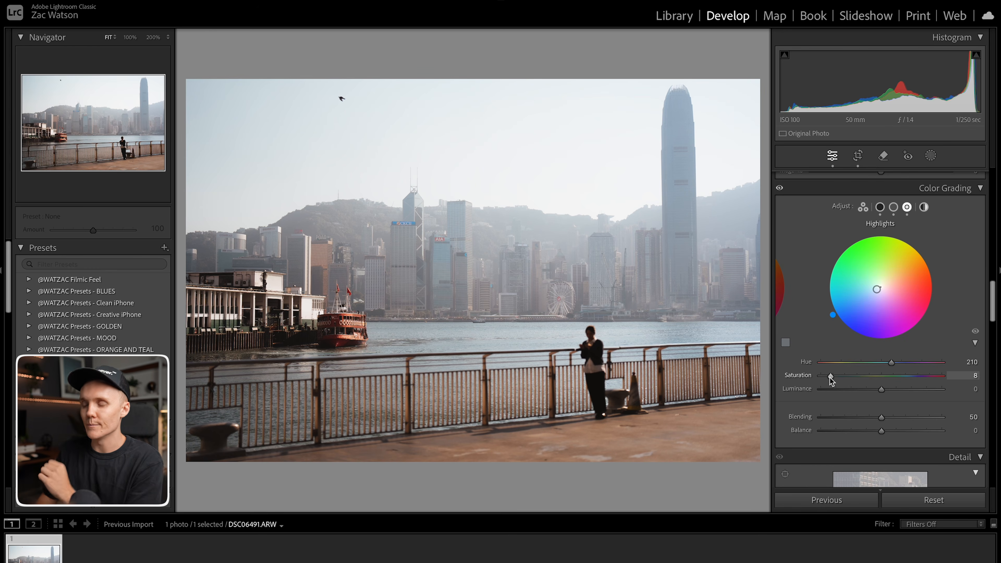
Set the Detail sharpening Amount to 0.
{"action": "left_click", "coordinate": [980, 190]}
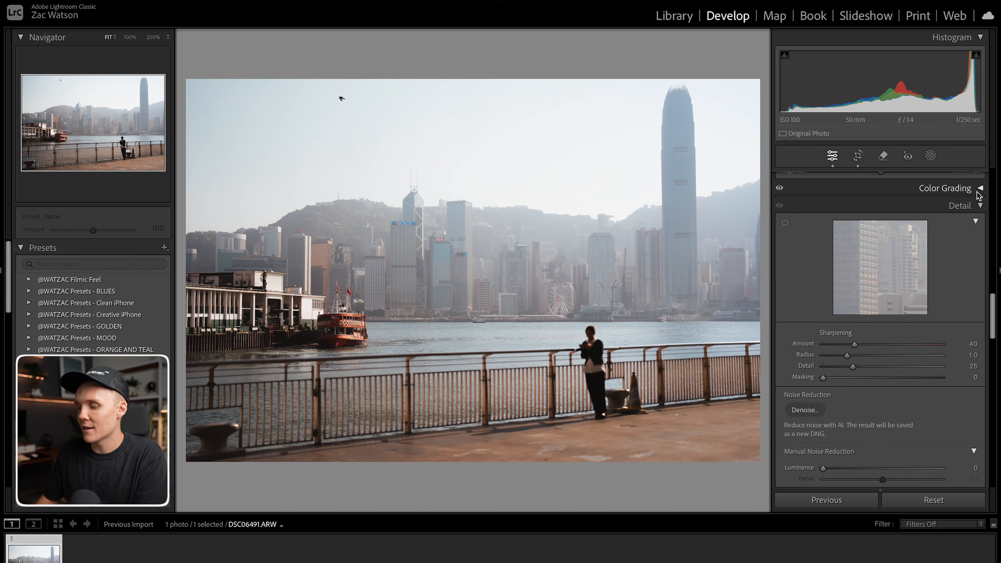
{"action": "left_click", "coordinate": [981, 190]}
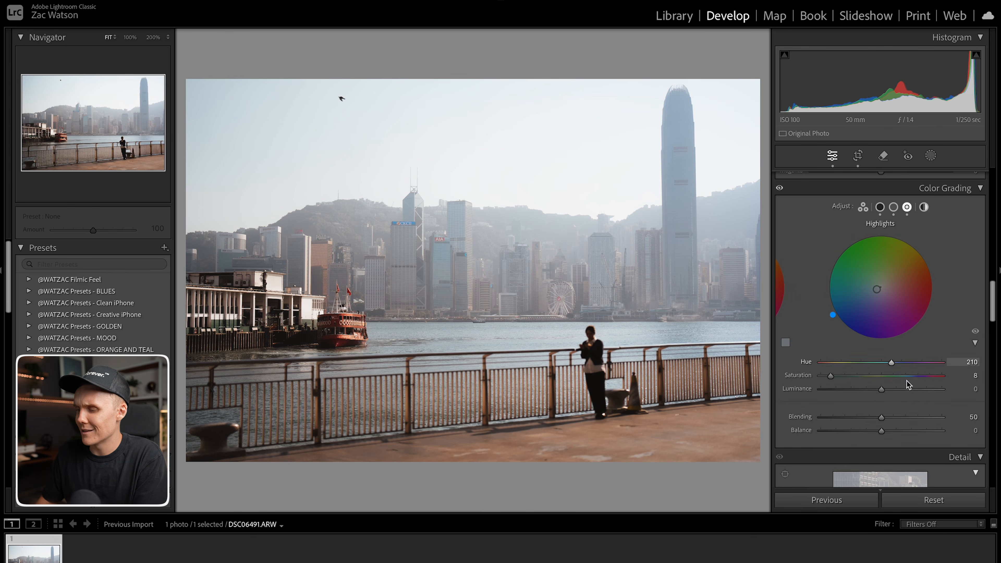
{"action": "scroll", "coordinate": [905, 394], "scroll_direction": "down", "scroll_amount": 5}
{"action": "scroll", "coordinate": [864, 371], "scroll_direction": "down", "scroll_amount": 4}
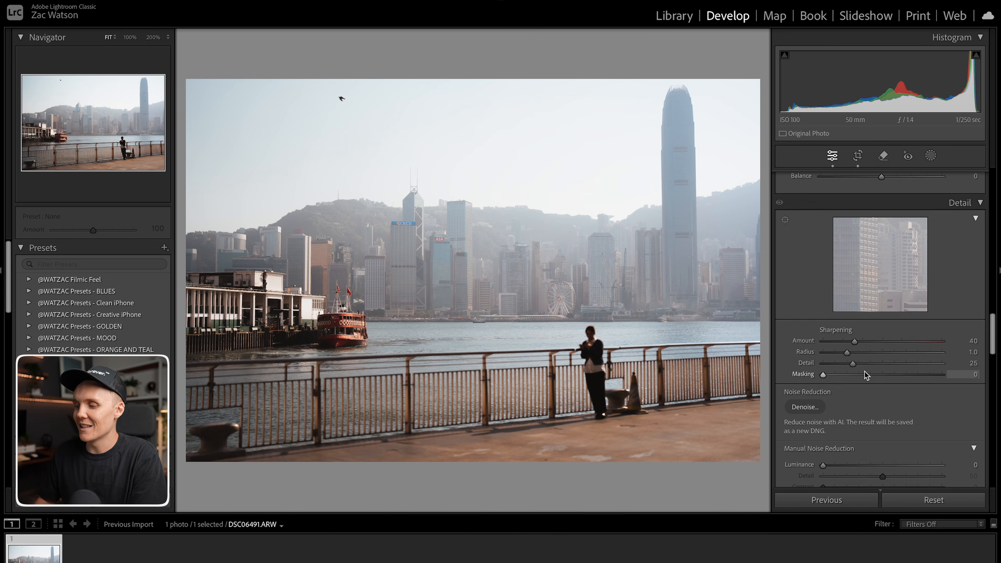
{"action": "left_click_drag", "start_coordinate": [854, 337], "coordinate": [791, 339]}
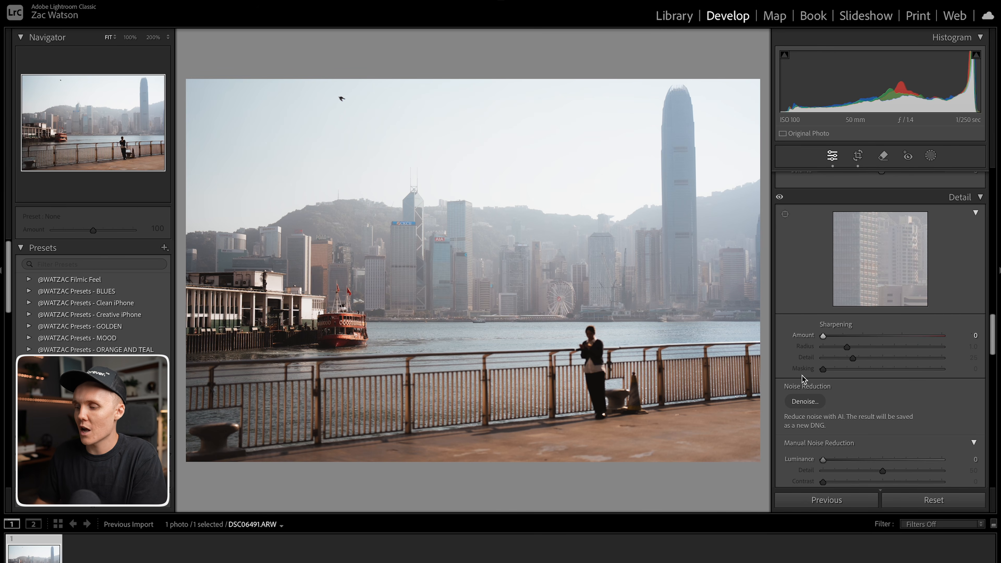
Enable Profile Corrections and Remove Chromatic Aberration in Lens Corrections.
{"action": "scroll", "coordinate": [803, 380], "scroll_direction": "down", "scroll_amount": 3}
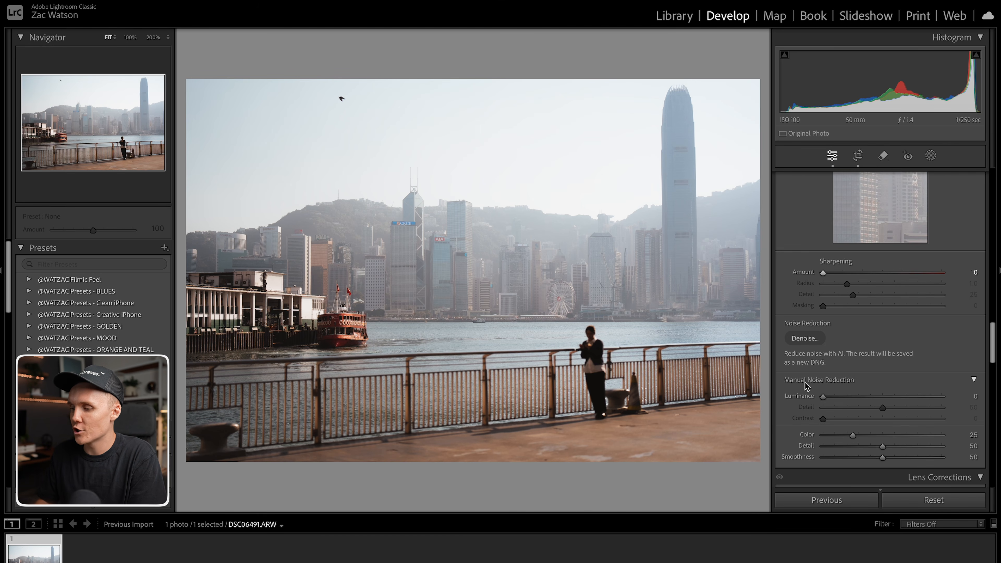
{"action": "scroll", "coordinate": [799, 374], "scroll_direction": "down", "scroll_amount": 2}
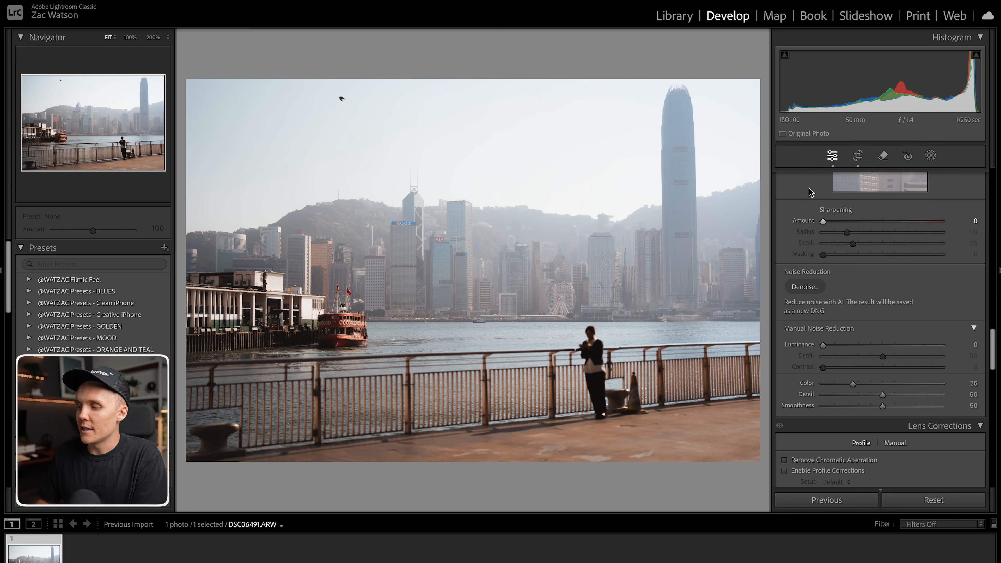
{"action": "scroll", "coordinate": [825, 408], "scroll_direction": "down", "scroll_amount": 2}
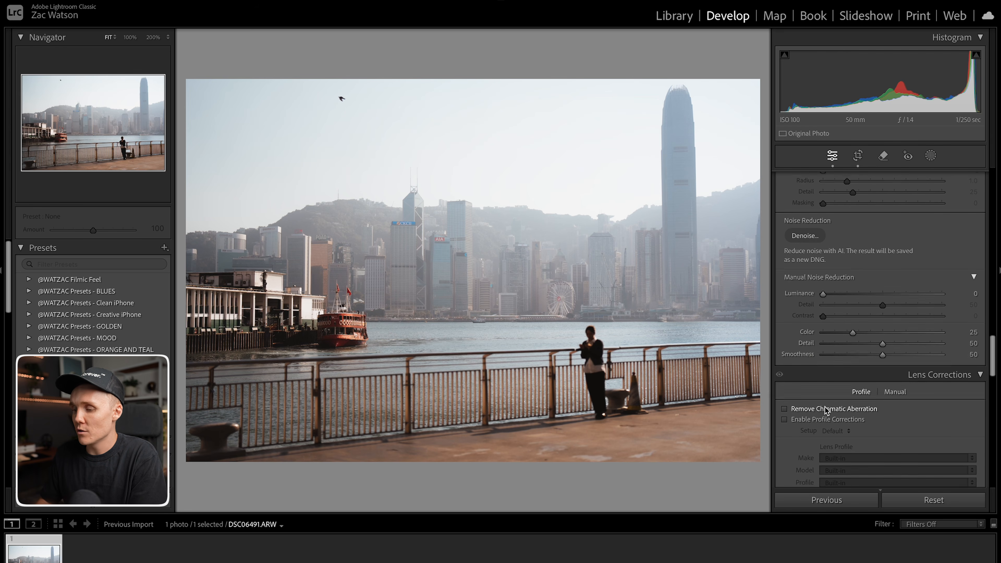
{"action": "scroll", "coordinate": [824, 406], "scroll_direction": "down", "scroll_amount": 4}
{"action": "left_click", "coordinate": [784, 321]}
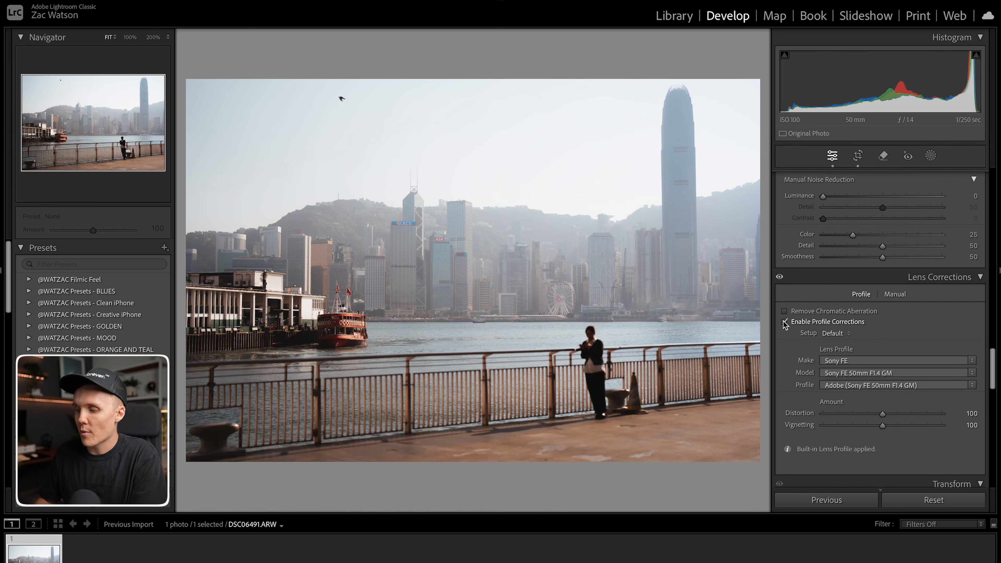
{"action": "left_click", "coordinate": [785, 311]}
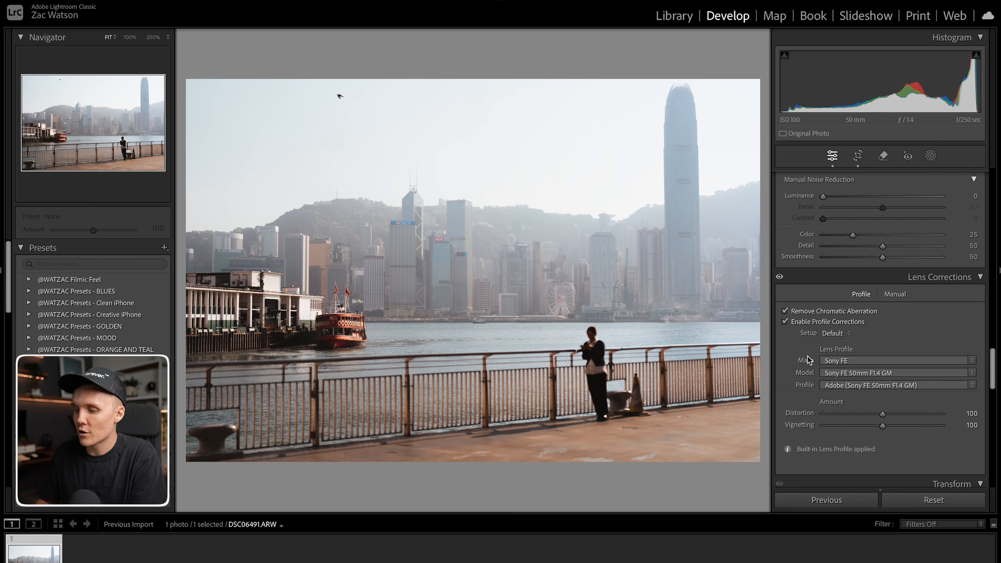
{"action": "scroll", "coordinate": [805, 373], "scroll_direction": "down", "scroll_amount": 3}
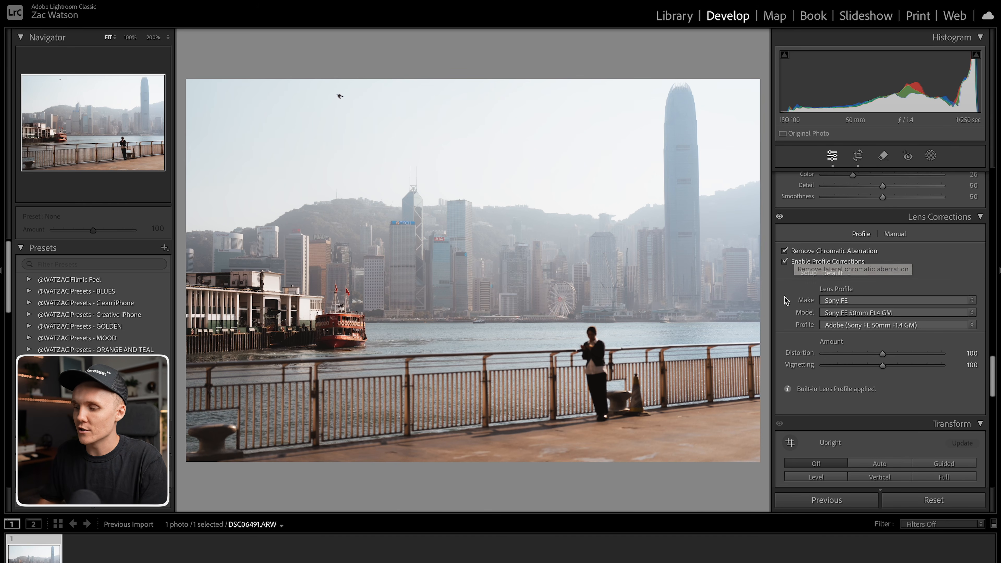
{"action": "scroll", "coordinate": [785, 301], "scroll_direction": "down", "scroll_amount": 5}
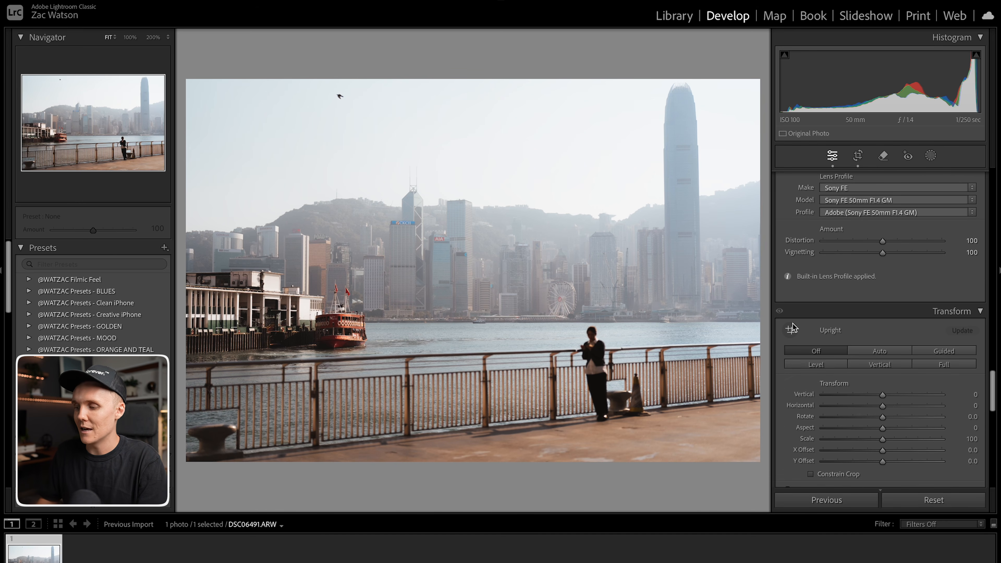
Set the Calibration shadows tint to -44.
{"action": "scroll", "coordinate": [785, 388], "scroll_direction": "down", "scroll_amount": 3}
{"action": "scroll", "coordinate": [787, 391], "scroll_direction": "up", "scroll_amount": 1}
{"action": "scroll", "coordinate": [810, 403], "scroll_direction": "down", "scroll_amount": 10}
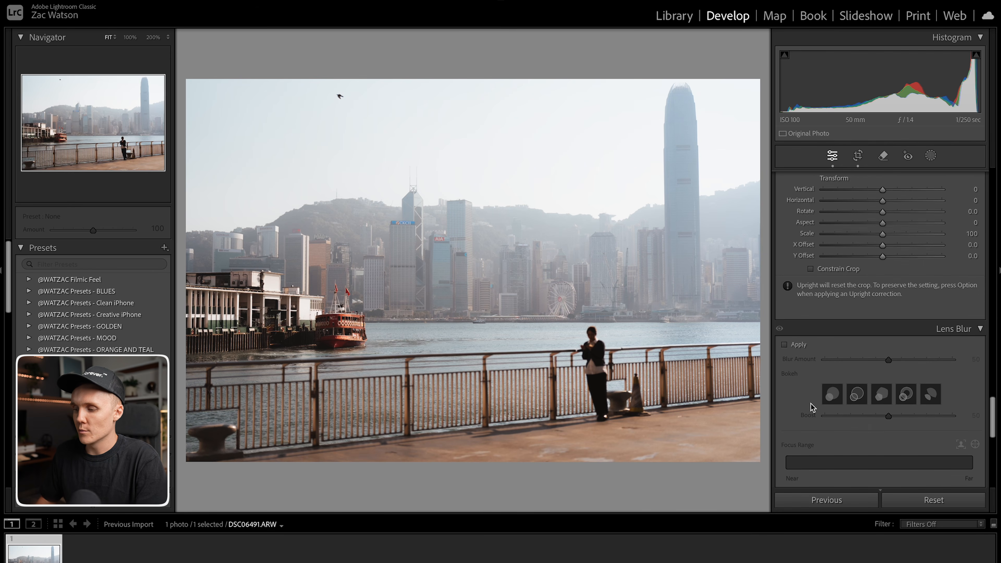
{"action": "scroll", "coordinate": [811, 406], "scroll_direction": "down", "scroll_amount": 1}
{"action": "scroll", "coordinate": [811, 406], "scroll_direction": "down", "scroll_amount": 5}
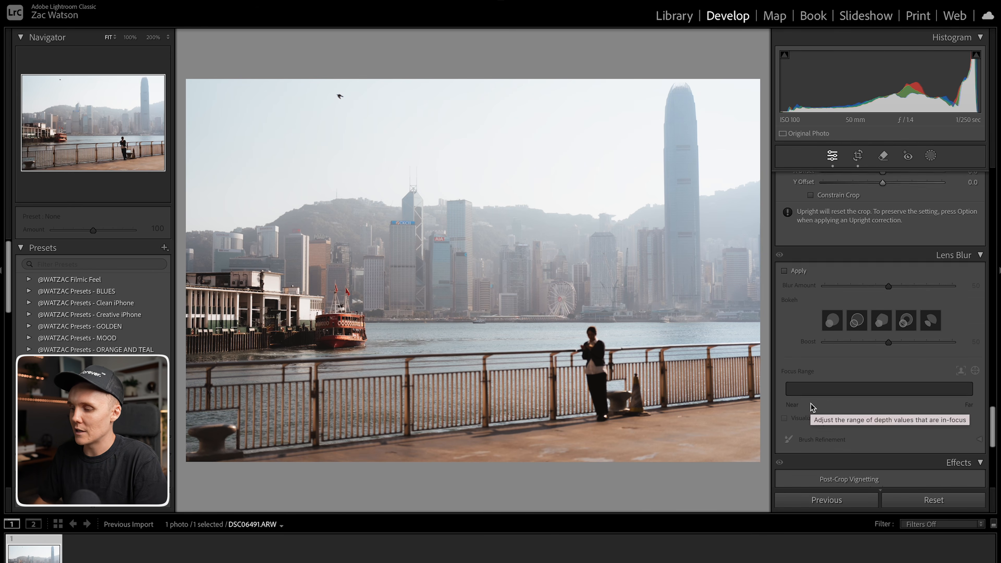
{"action": "scroll", "coordinate": [797, 431], "scroll_direction": "down", "scroll_amount": 5}
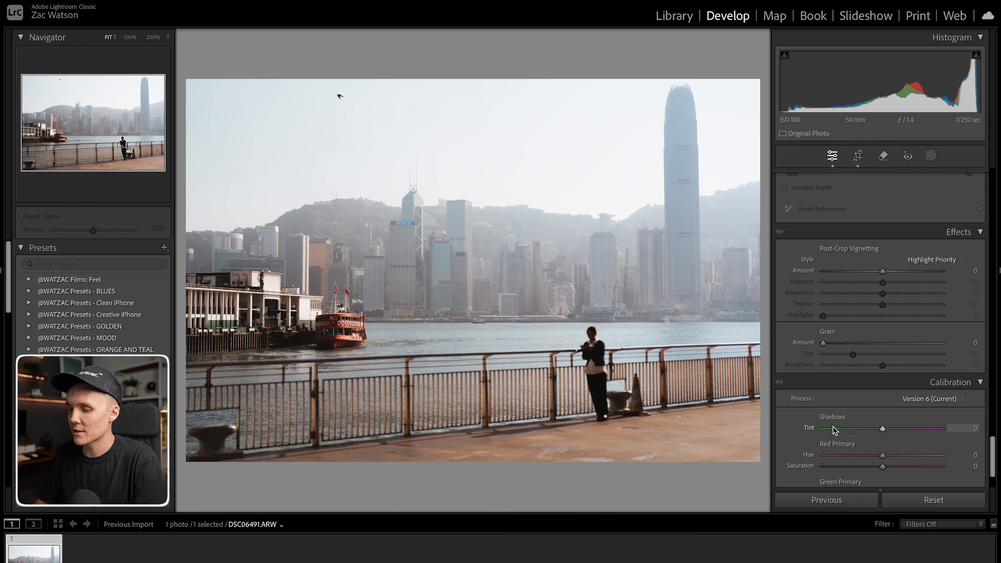
{"action": "scroll", "coordinate": [832, 426], "scroll_direction": "down", "scroll_amount": 3}
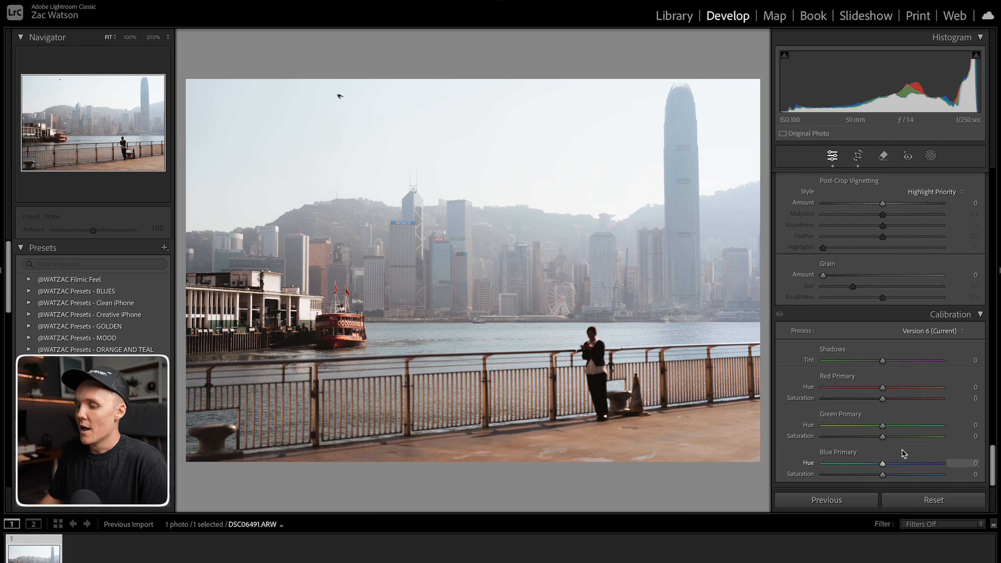
{"action": "left_click_drag", "start_coordinate": [883, 361], "coordinate": [857, 371]}
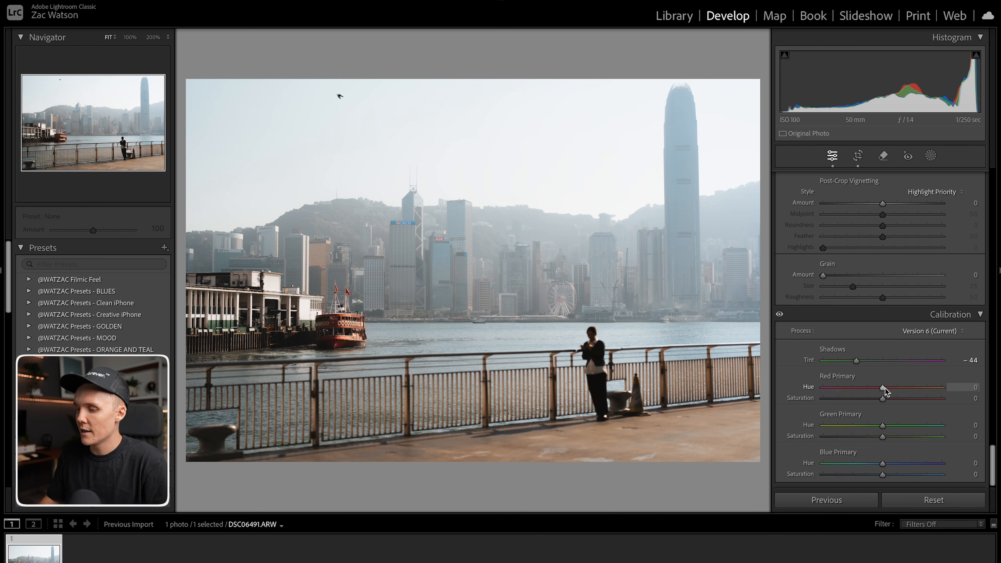
Set Calibration red primary hue -13, saturation +5; green hue +10, saturation +3; blue hue -7, saturation +2.
{"action": "left_click_drag", "start_coordinate": [885, 387], "coordinate": [885, 429]}
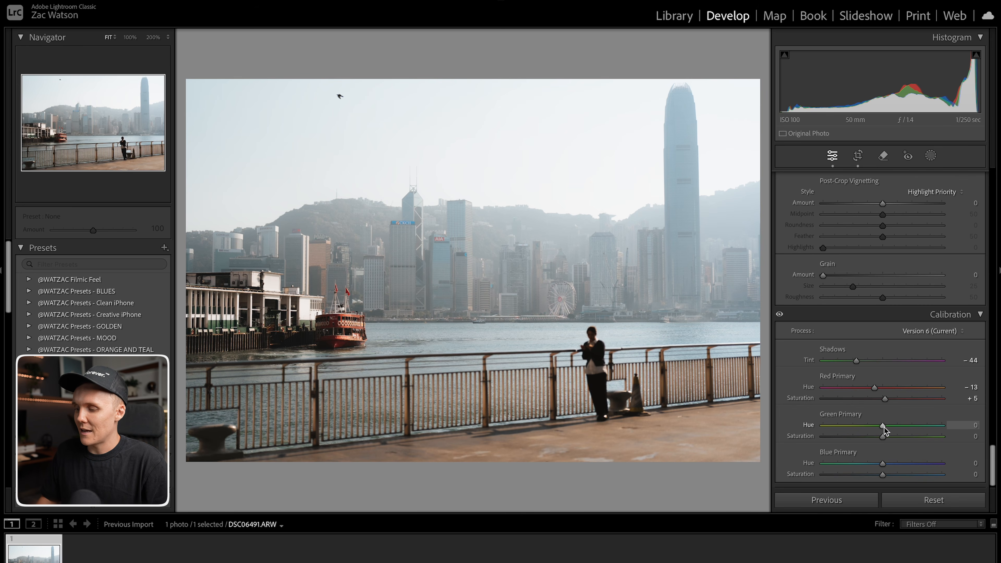
{"action": "left_click_drag", "start_coordinate": [884, 426], "coordinate": [884, 498]}
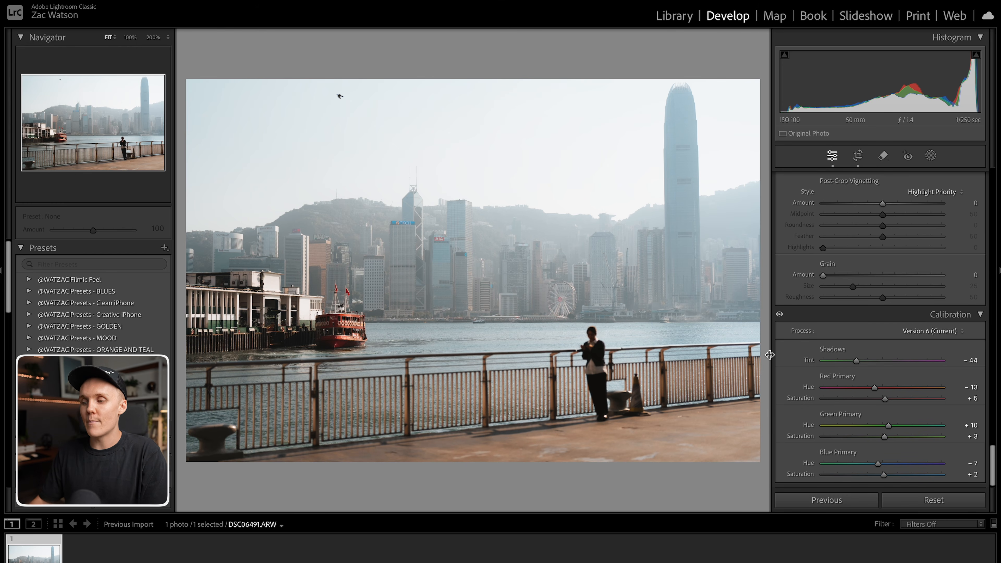
Compare the before and after views and inspect the person at 100% zoom.
{"action": "key", "text": "backslash"}
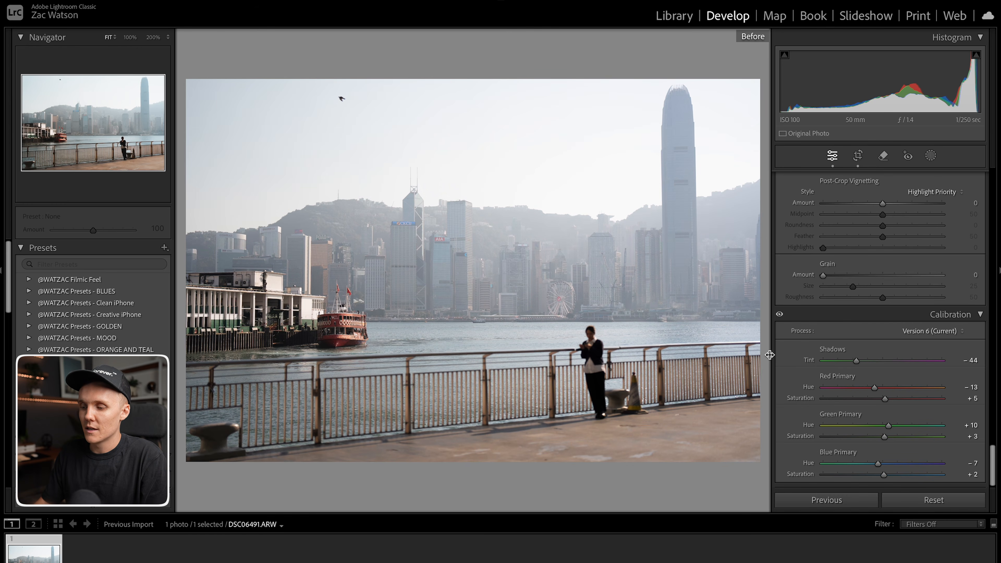
{"action": "key", "text": "backslash"}
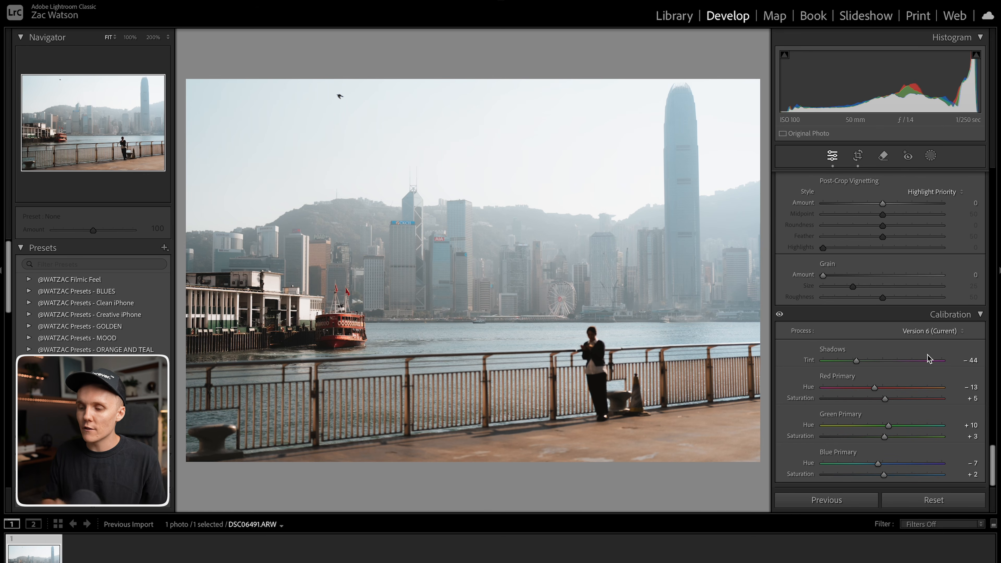
{"action": "left_click", "coordinate": [608, 363]}
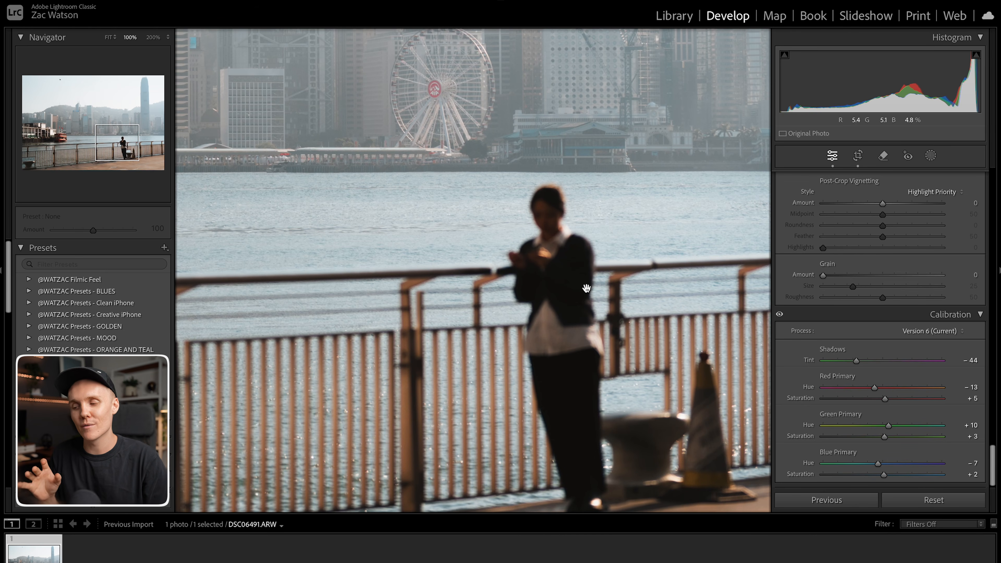
{"action": "left_click", "coordinate": [583, 237]}
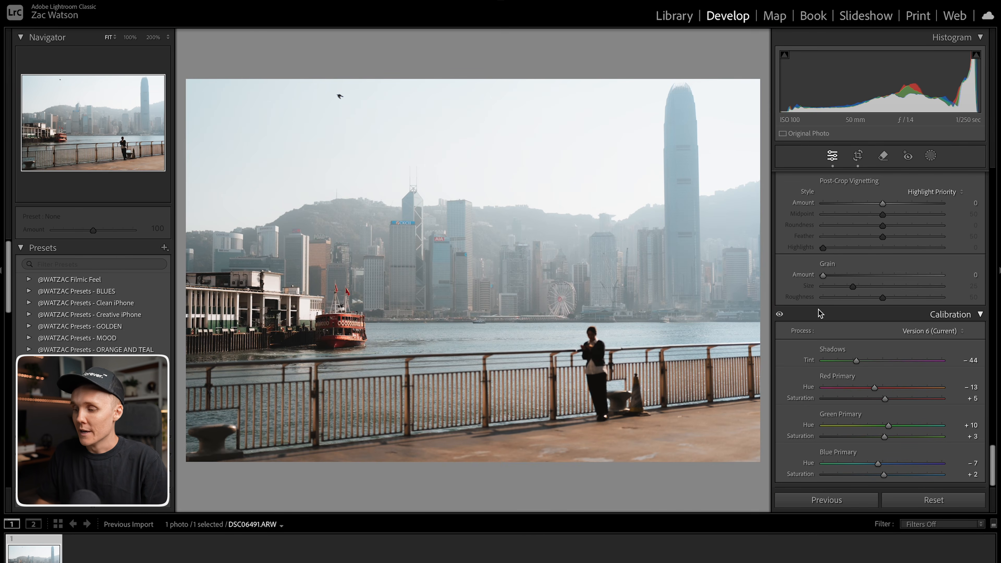
Add a radial gradient mask over the bright upper-right skyline and raise its exposure to 0.44.
{"action": "scroll", "coordinate": [819, 314], "scroll_direction": "up", "scroll_amount": 15}
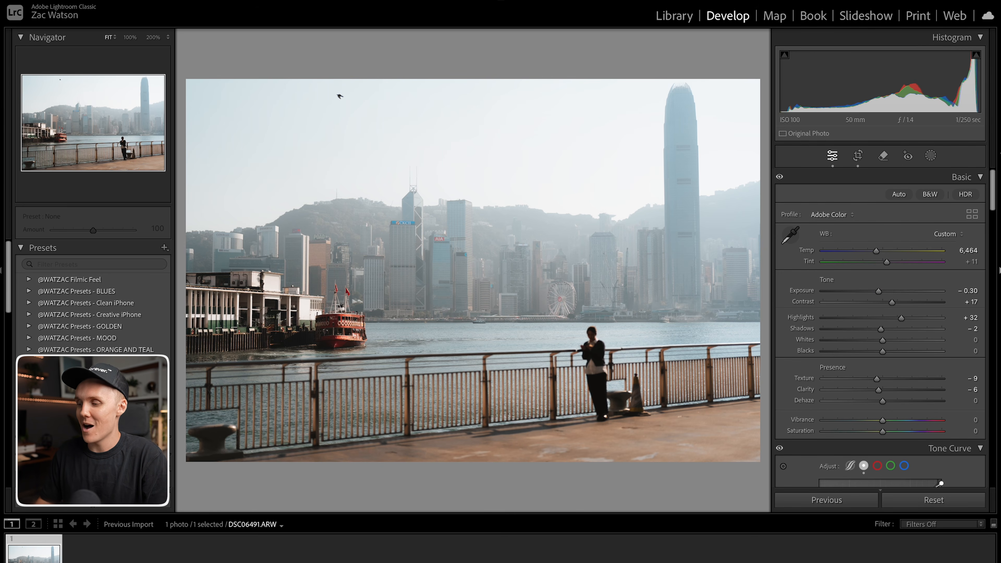
{"action": "left_click", "coordinate": [931, 156]}
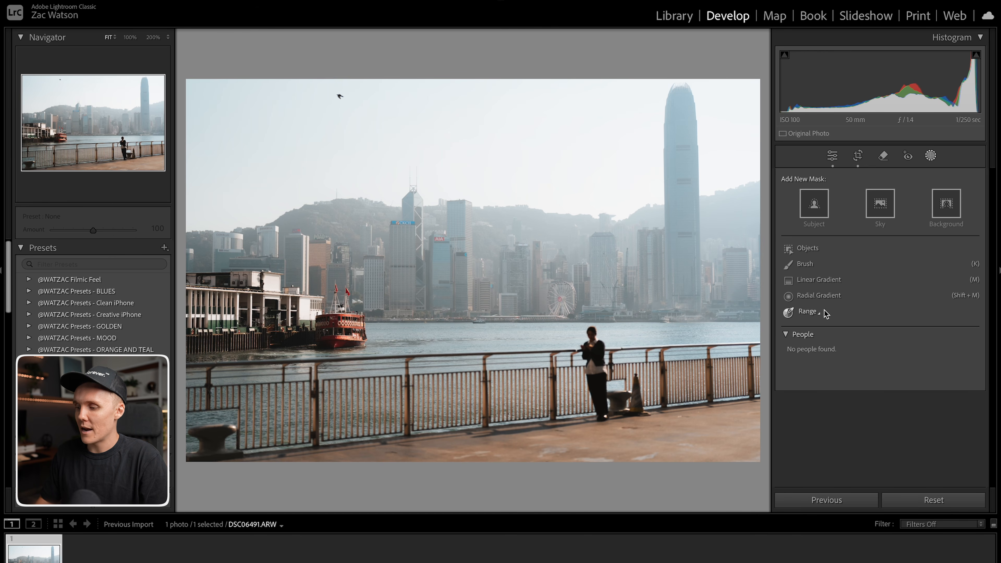
{"action": "left_click", "coordinate": [812, 297]}
{"action": "left_click_drag", "start_coordinate": [436, 247], "coordinate": [831, 413]}
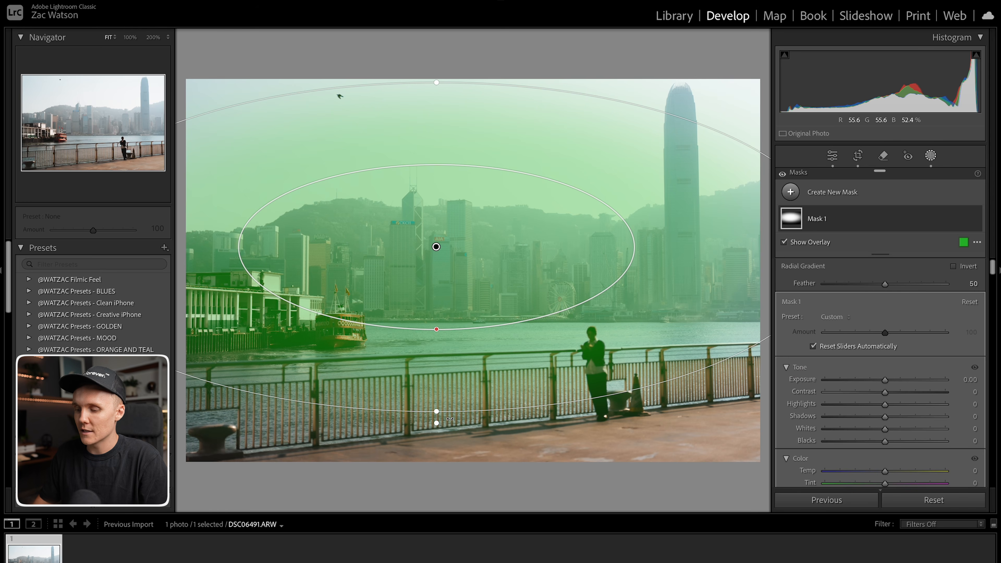
{"action": "left_click_drag", "start_coordinate": [472, 419], "coordinate": [473, 417]}
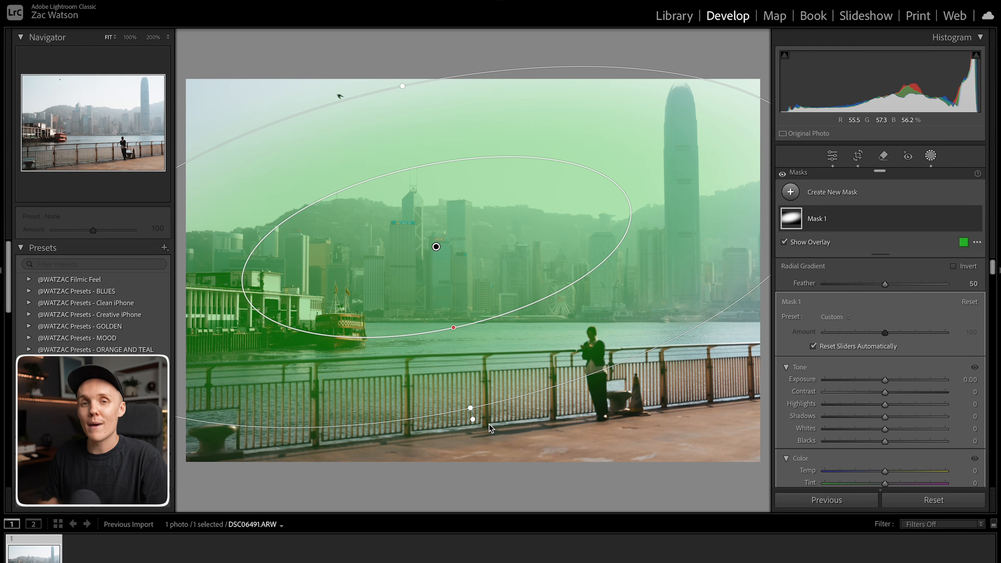
{"action": "left_click_drag", "start_coordinate": [395, 299], "coordinate": [736, 221]}
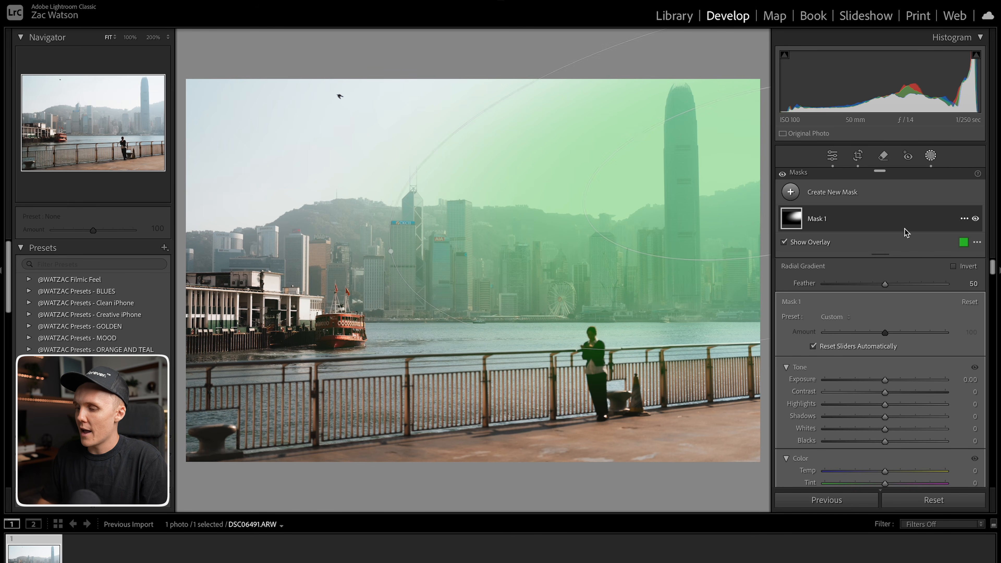
{"action": "left_click_drag", "start_coordinate": [886, 378], "coordinate": [892, 379]}
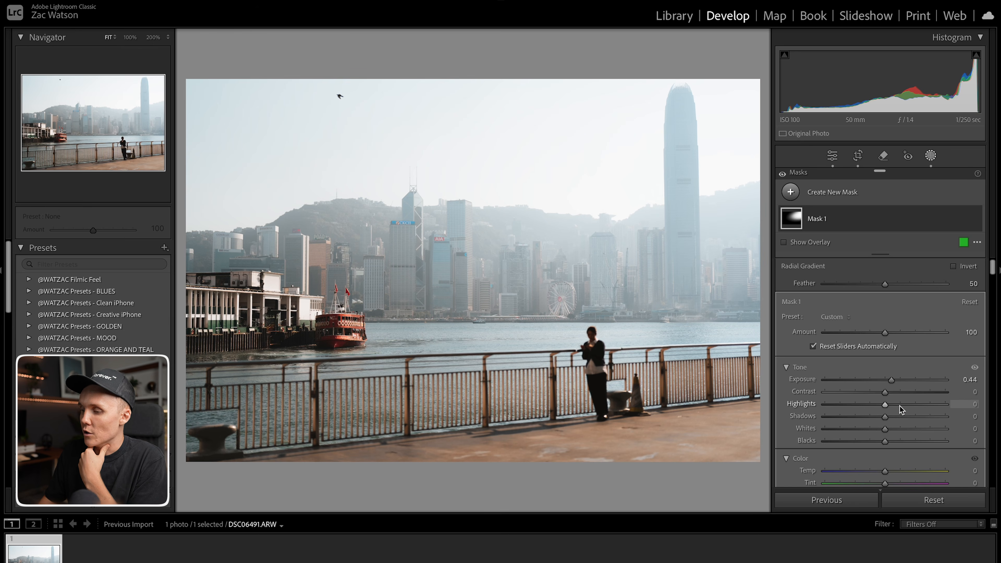
Set the radial mask's clarity to -12 and dehaze to -5.
{"action": "scroll", "coordinate": [902, 406], "scroll_direction": "down", "scroll_amount": 2}
{"action": "scroll", "coordinate": [903, 408], "scroll_direction": "down", "scroll_amount": 2}
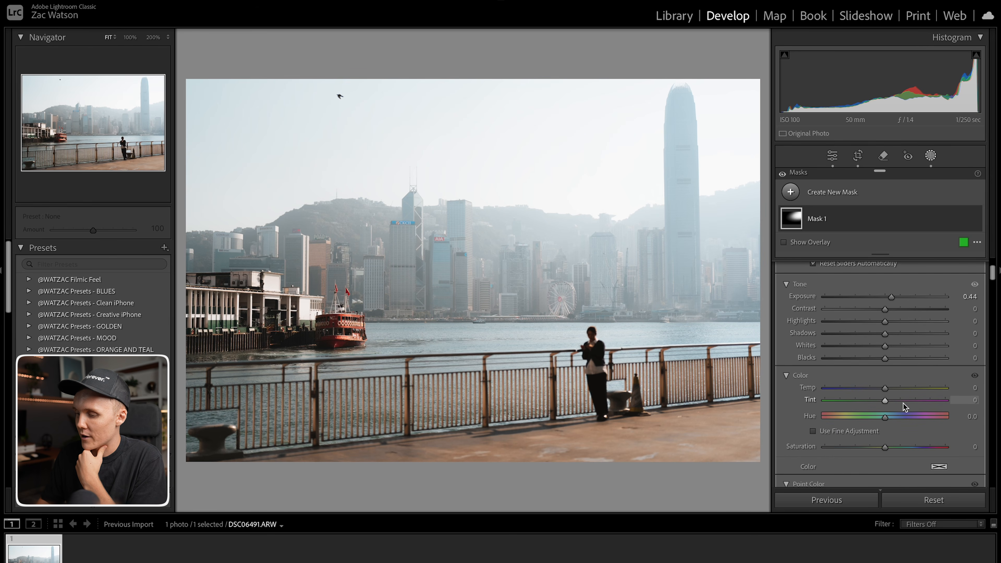
{"action": "scroll", "coordinate": [873, 401], "scroll_direction": "down", "scroll_amount": 18}
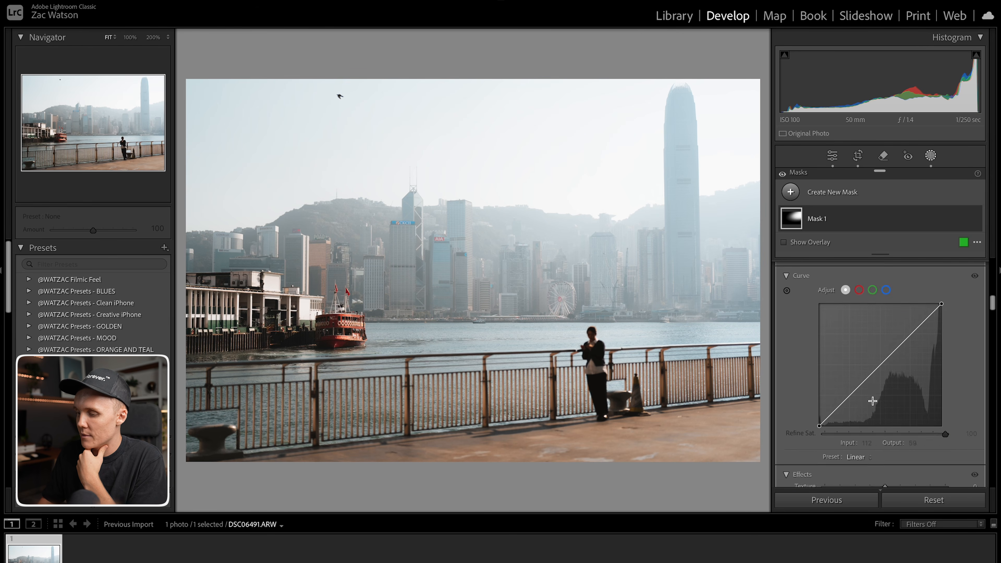
{"action": "scroll", "coordinate": [872, 401], "scroll_direction": "down", "scroll_amount": 8}
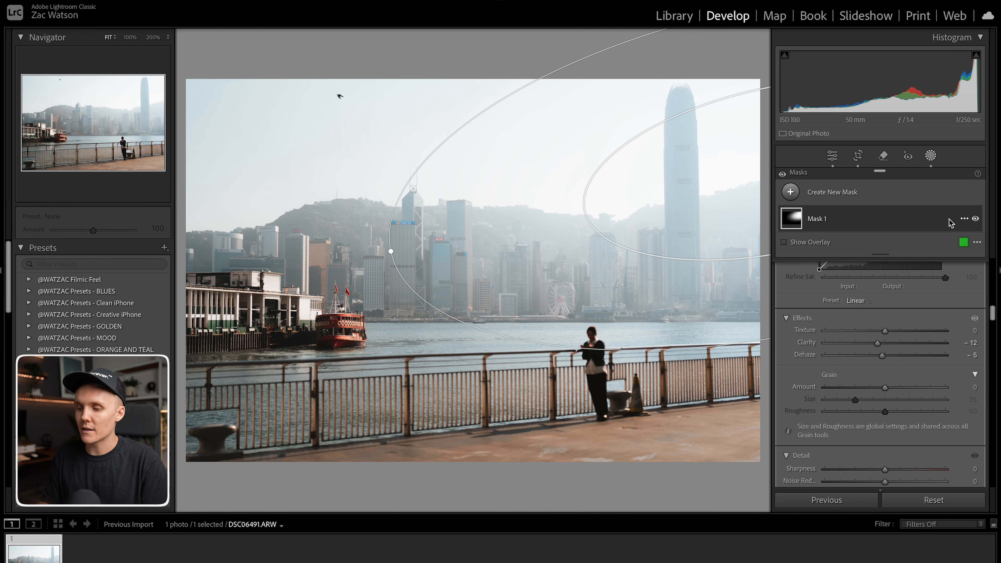
Add an inverted radial gradient around the scene centre with exposure -0.80.
{"action": "left_click", "coordinate": [789, 192]}
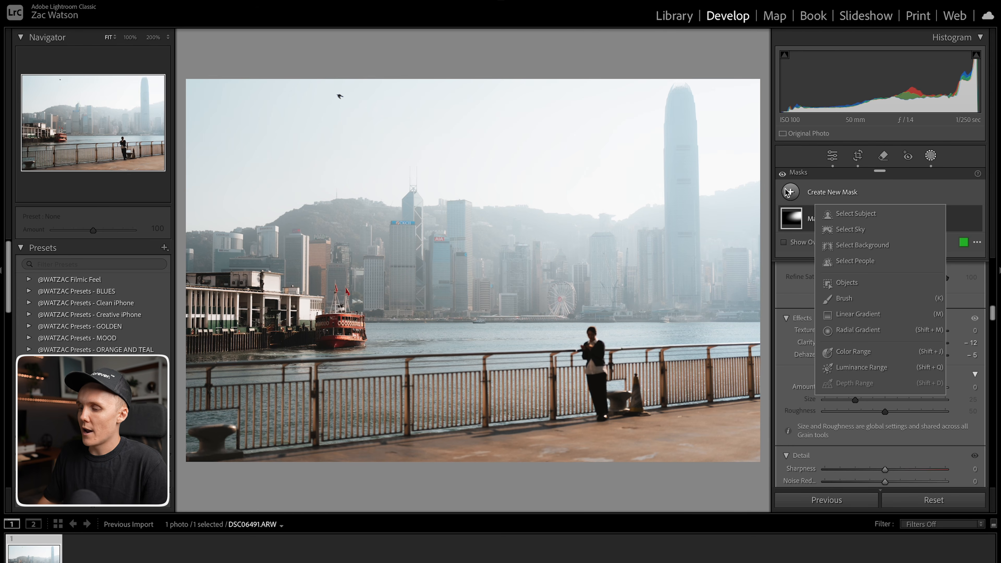
{"action": "left_click", "coordinate": [845, 332]}
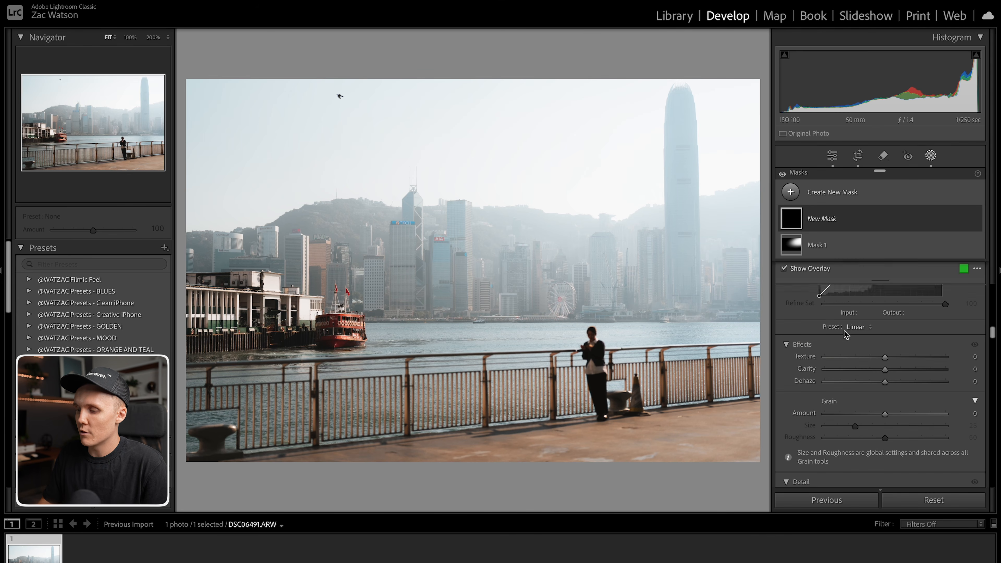
{"action": "left_click_drag", "start_coordinate": [428, 219], "coordinate": [867, 485]}
{"action": "left_click_drag", "start_coordinate": [472, 281], "coordinate": [529, 335]}
{"action": "scroll", "coordinate": [939, 309], "scroll_direction": "up", "scroll_amount": 6}
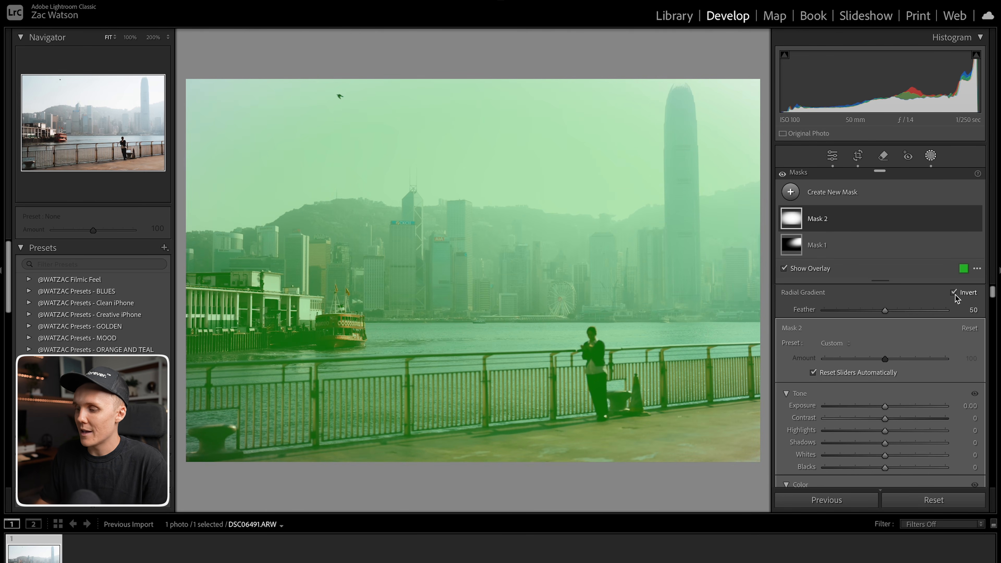
{"action": "left_click", "coordinate": [955, 293]}
{"action": "left_click_drag", "start_coordinate": [884, 407], "coordinate": [872, 411]}
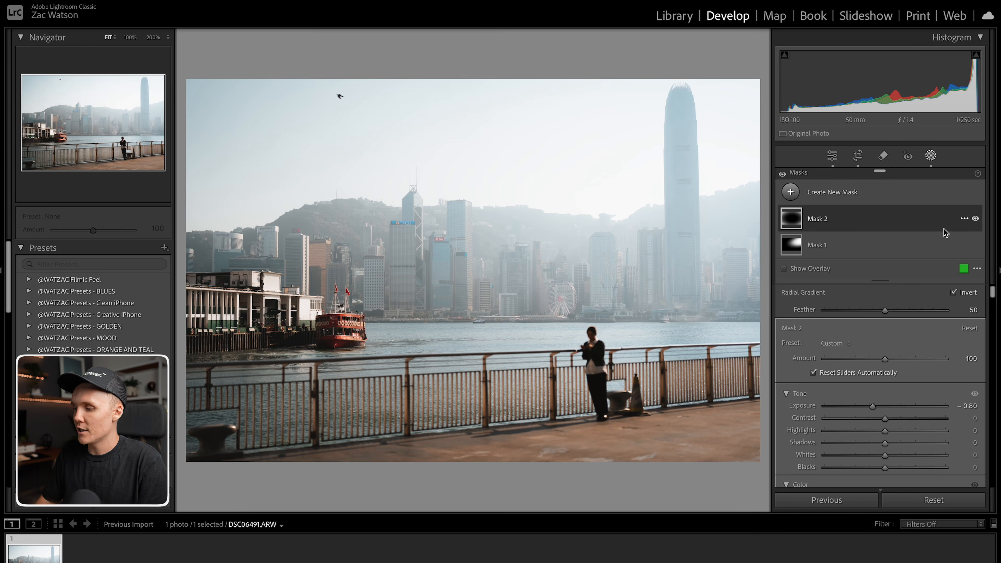
Try intersecting the inverted gradient with an erase brush of size 44 and feather 100.
{"action": "left_click", "coordinate": [964, 219]}
{"action": "mouse_move", "coordinate": [914, 277]}
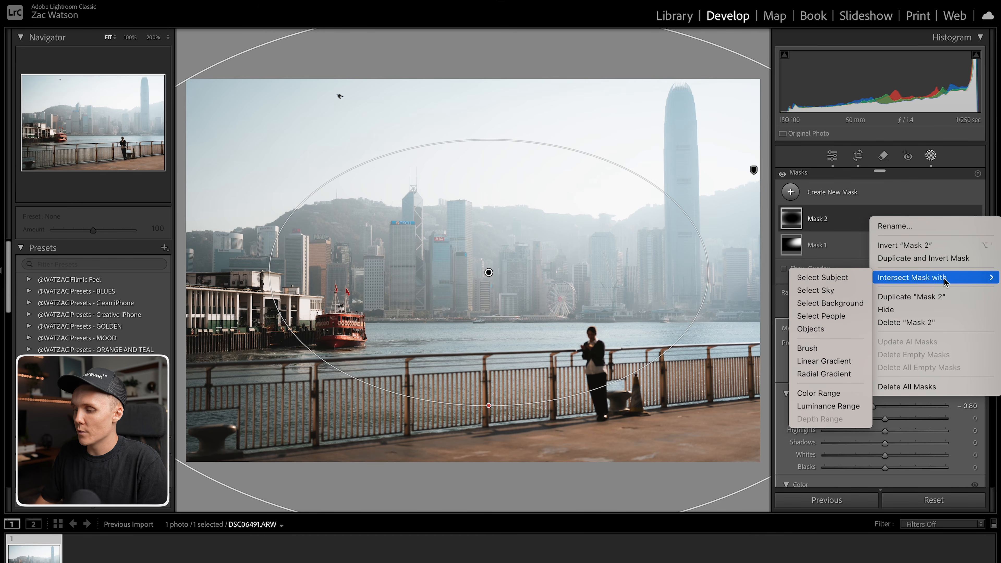
{"action": "left_click", "coordinate": [815, 349]}
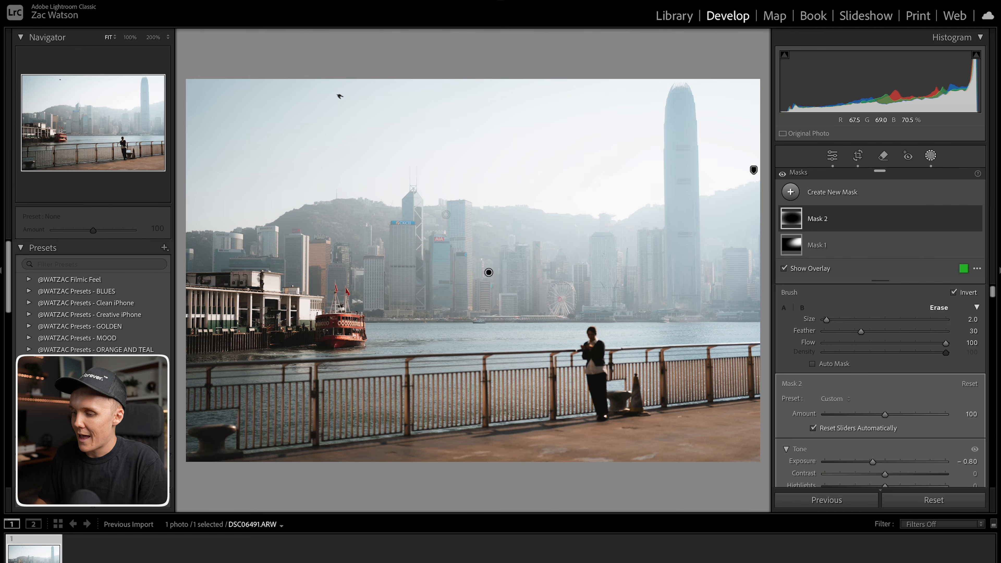
{"action": "scroll", "coordinate": [539, 230], "scroll_direction": "up", "scroll_amount": 10}
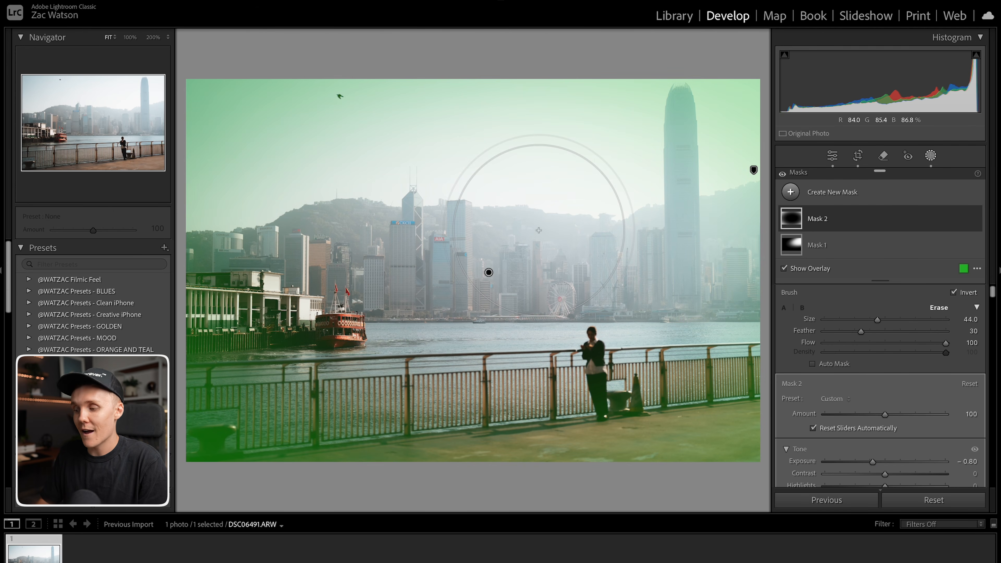
{"action": "left_click_drag", "start_coordinate": [863, 330], "coordinate": [940, 331]}
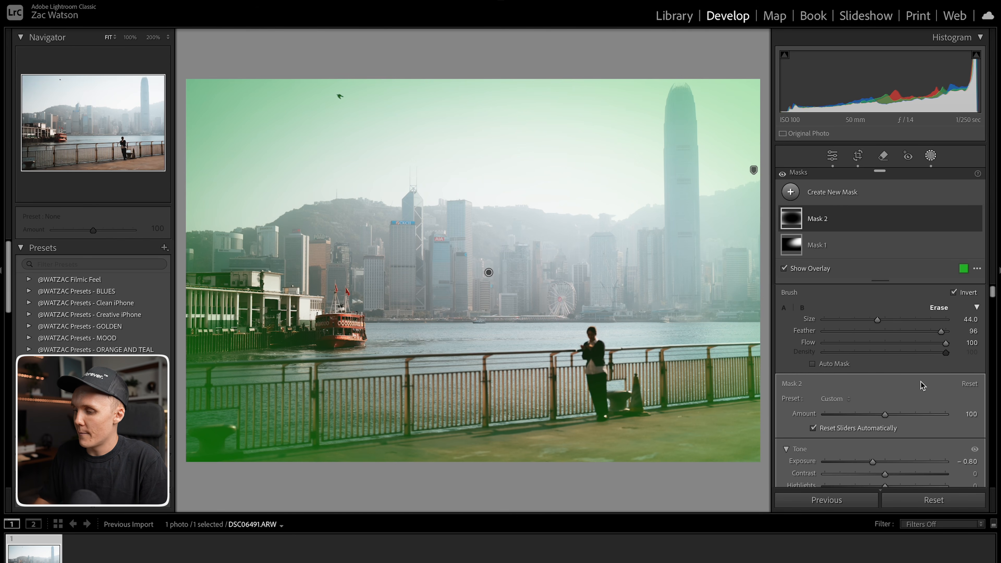
{"action": "left_click_drag", "start_coordinate": [941, 331], "coordinate": [946, 331]}
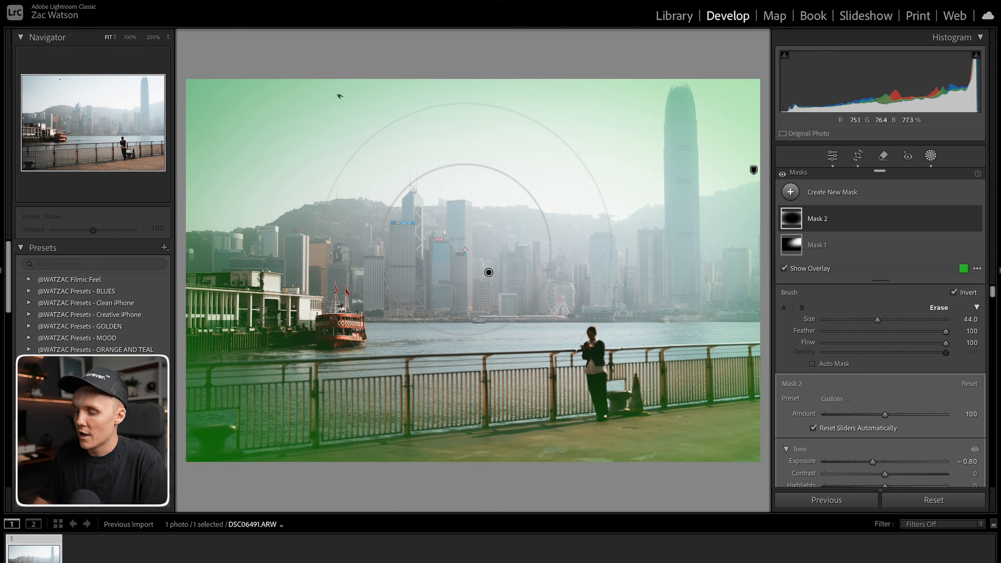
{"action": "key", "text": "ctrl+z"}
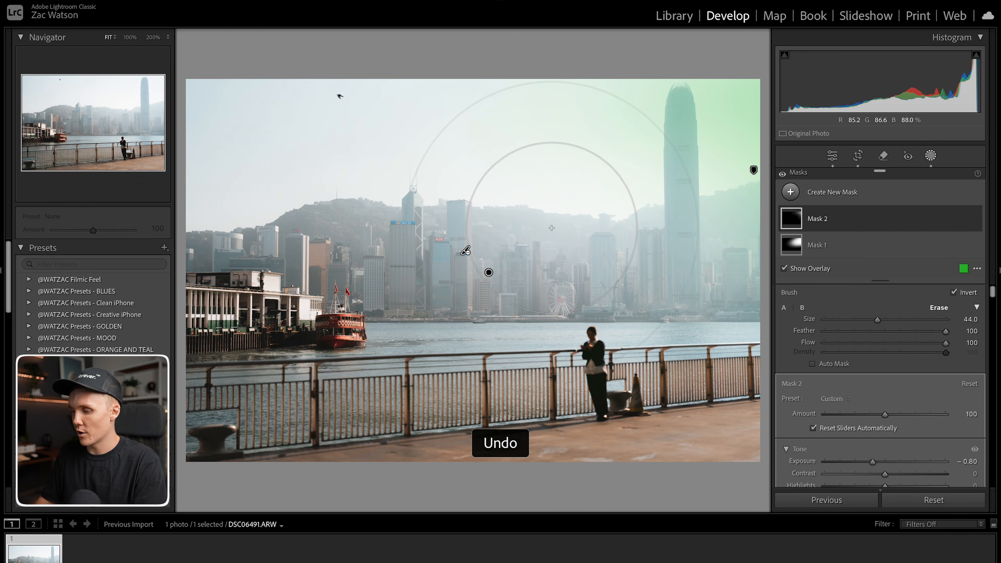
Intersect the inverted gradient with a brush of size 45 and density 100, and paint over the central skyline.
{"action": "left_click", "coordinate": [964, 219]}
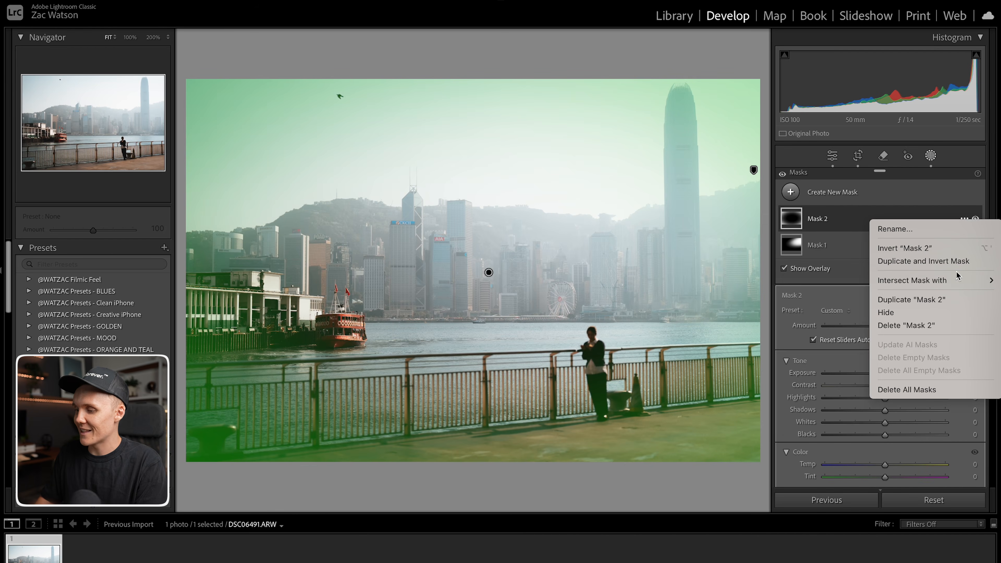
{"action": "mouse_move", "coordinate": [919, 280]}
{"action": "left_click", "coordinate": [822, 355]}
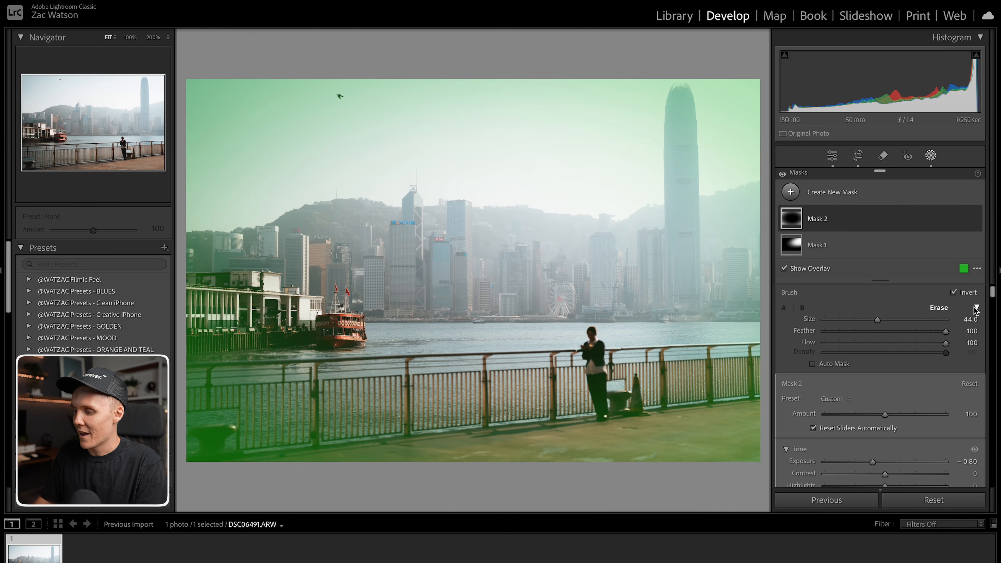
{"action": "left_click_drag", "start_coordinate": [885, 332], "coordinate": [984, 331]}
{"action": "left_click_drag", "start_coordinate": [830, 319], "coordinate": [879, 322]}
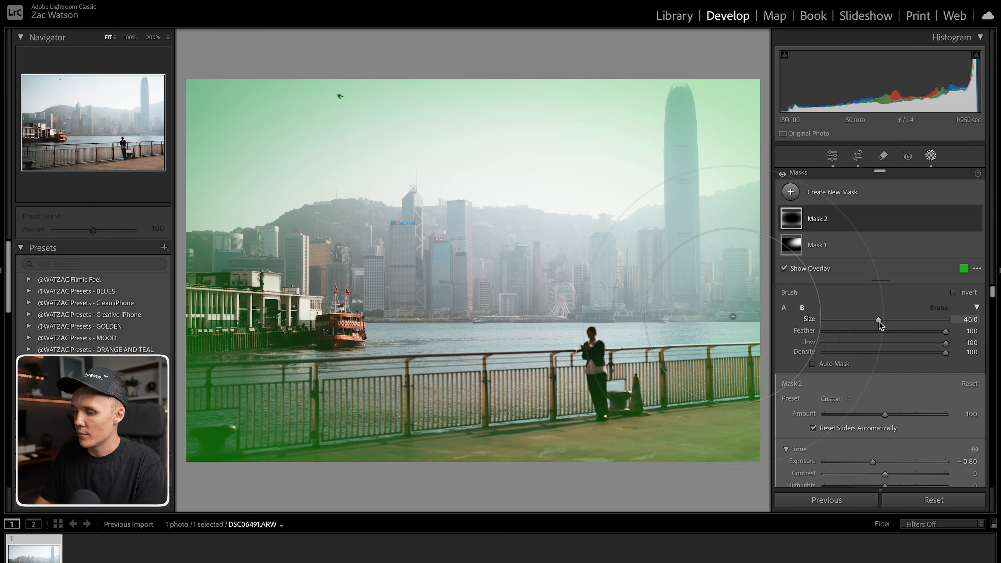
{"action": "mouse_move", "coordinate": [496, 254]}
{"action": "left_mouse_down"}
{"action": "mouse_move", "coordinate": [739, 87]}
{"action": "mouse_move", "coordinate": [757, 136]}
{"action": "mouse_move", "coordinate": [583, 208]}
{"action": "mouse_move", "coordinate": [605, 207]}
{"action": "left_mouse_up"}
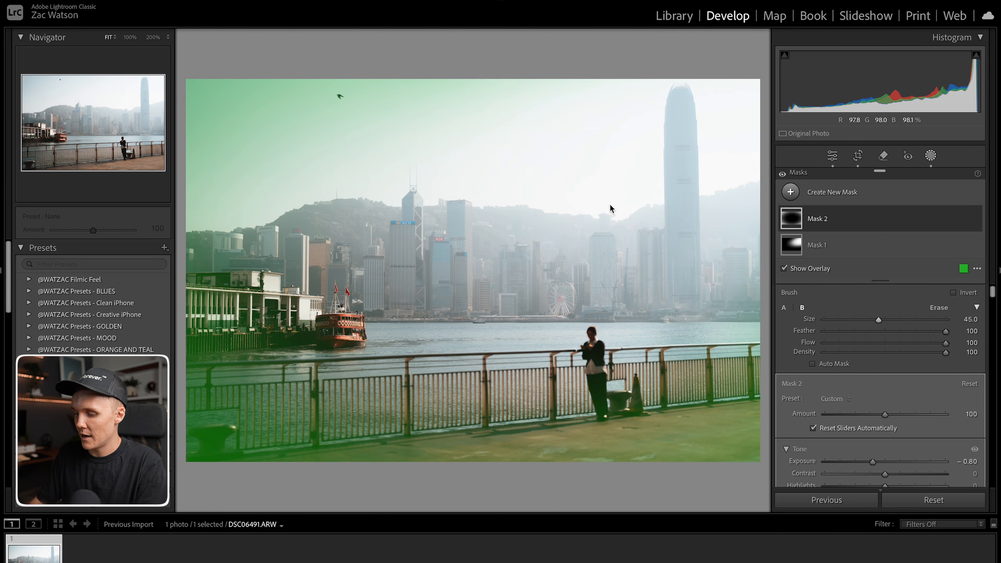
{"action": "key", "text": "o"}
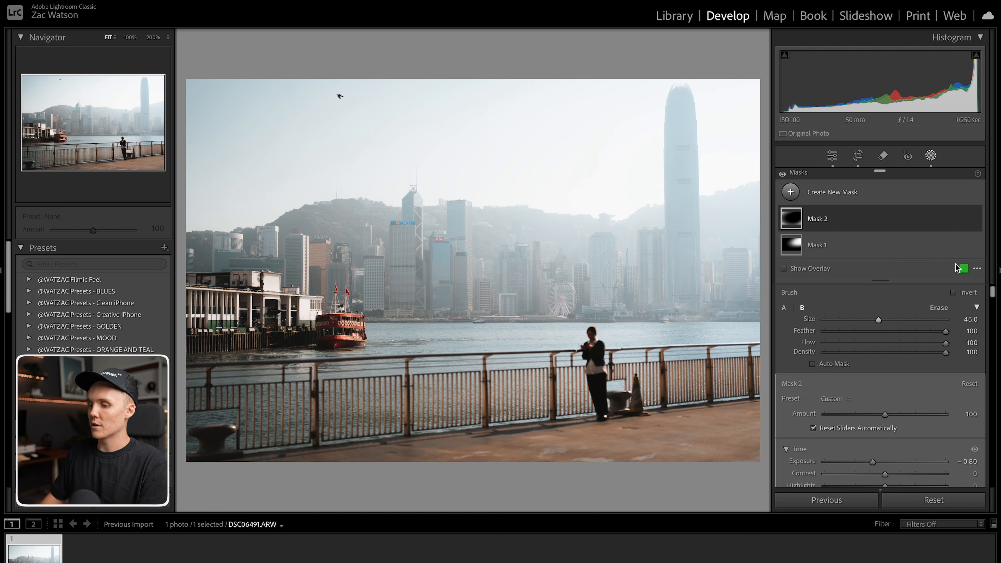
Add a linear gradient rising from the bottom edge over the foreground and set its exposure to -1.15.
{"action": "left_click", "coordinate": [934, 157]}
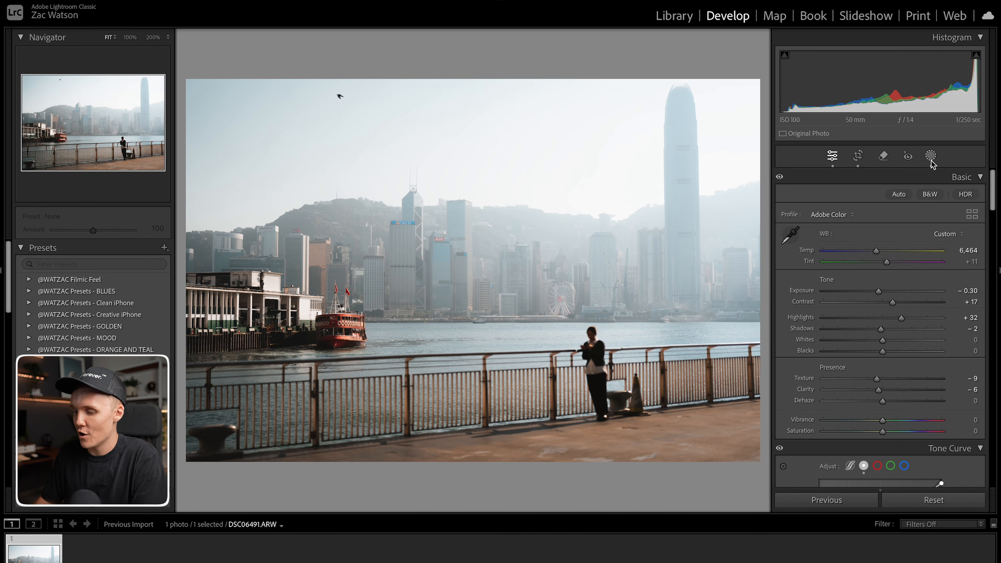
{"action": "left_click", "coordinate": [930, 157]}
{"action": "left_click", "coordinate": [791, 193]}
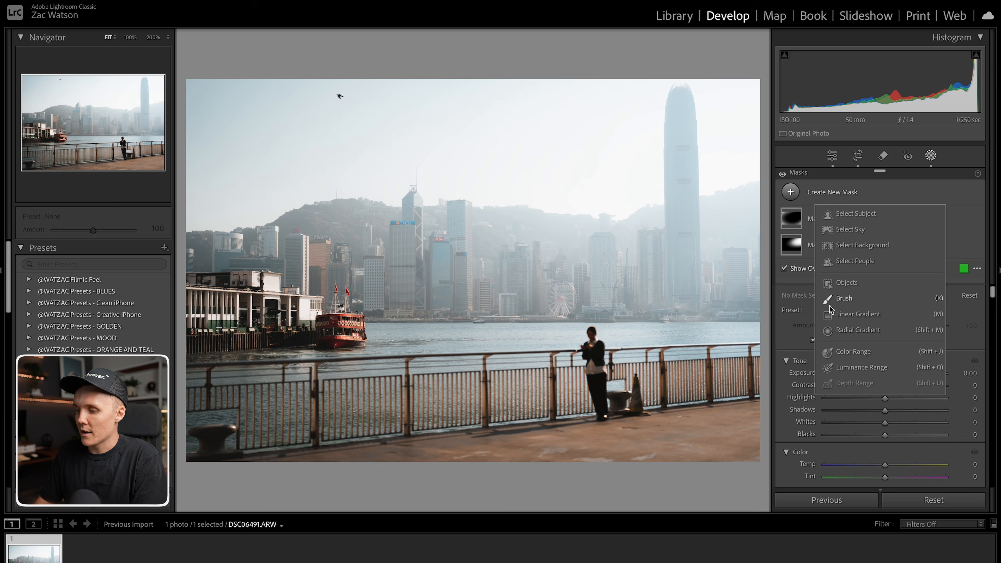
{"action": "left_click", "coordinate": [838, 318]}
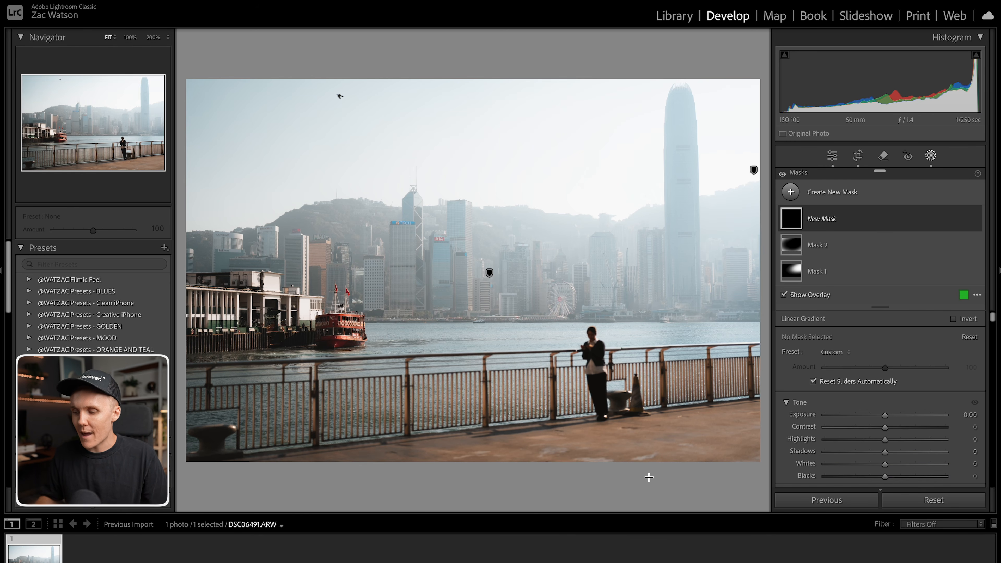
{"action": "left_click_drag", "start_coordinate": [671, 481], "coordinate": [675, 391]}
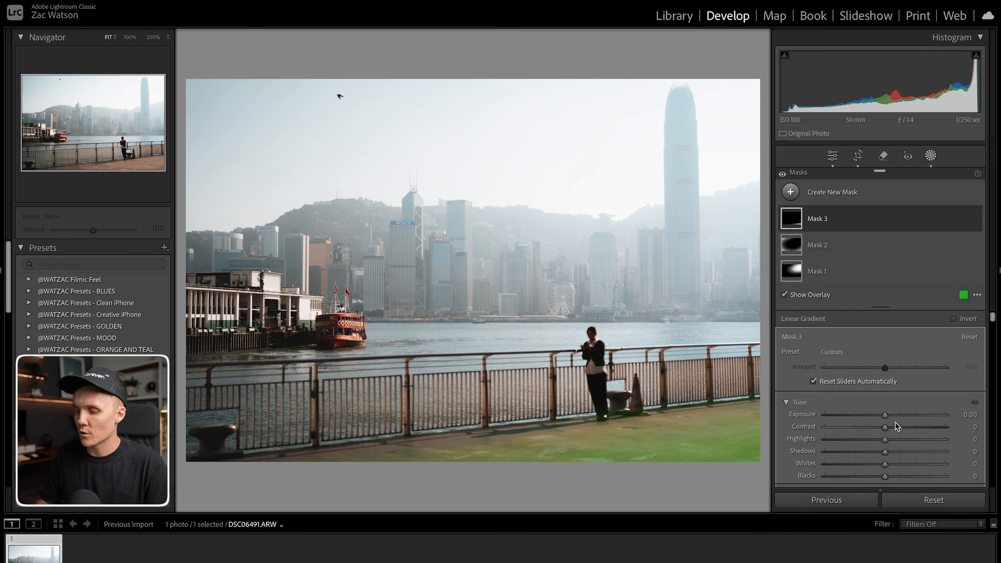
{"action": "key", "text": "o"}
{"action": "left_click_drag", "start_coordinate": [884, 415], "coordinate": [869, 416]}
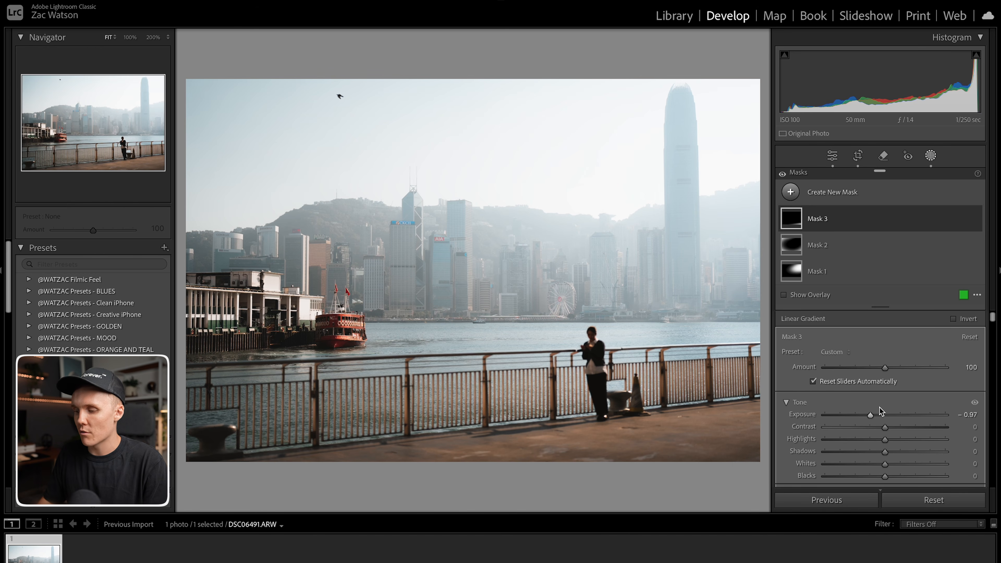
{"action": "left_click_drag", "start_coordinate": [872, 412], "coordinate": [869, 413]}
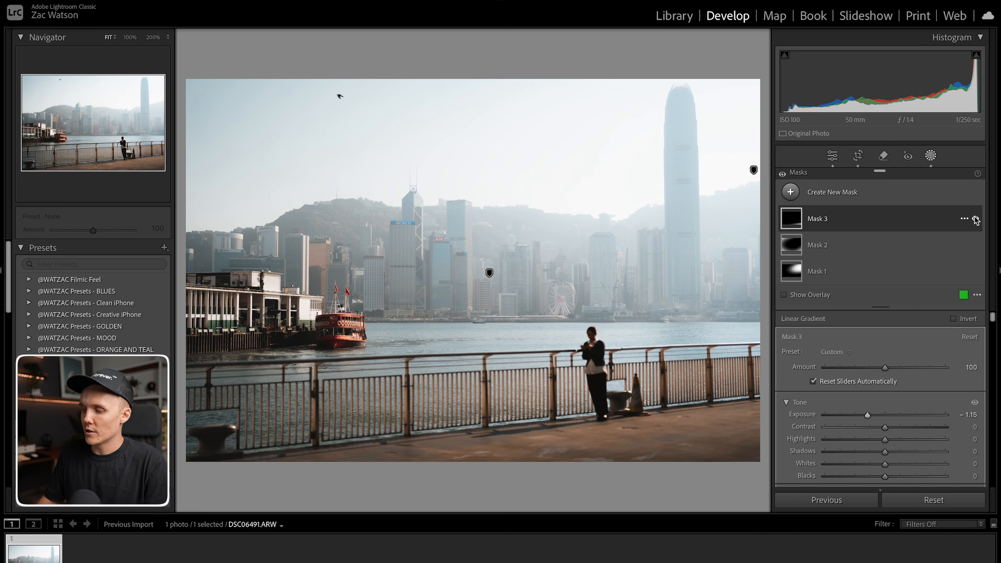
Add a new radial gradient mask centred on the red ferry.
{"action": "left_click", "coordinate": [975, 218]}
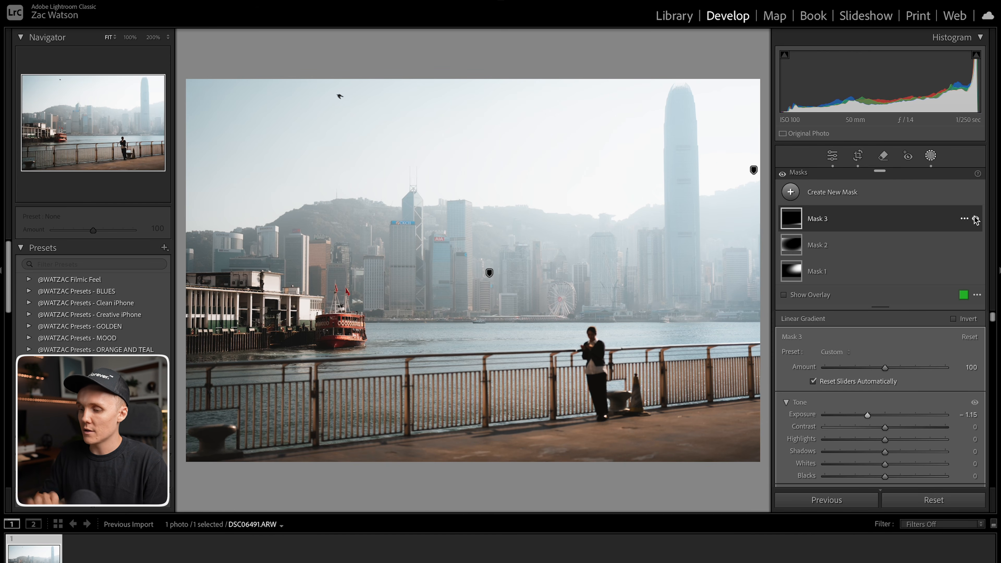
{"action": "left_click", "coordinate": [828, 192]}
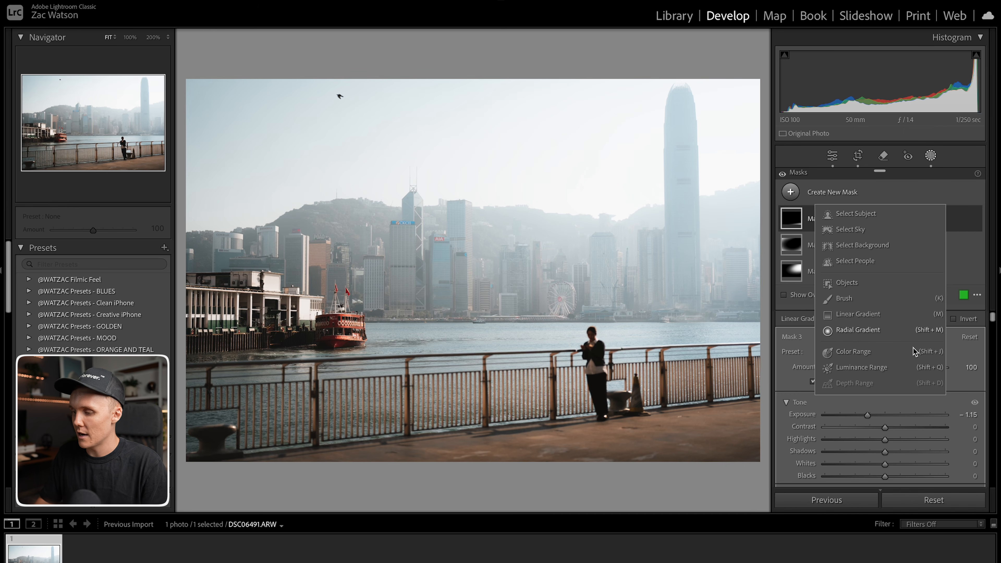
{"action": "left_click", "coordinate": [859, 332]}
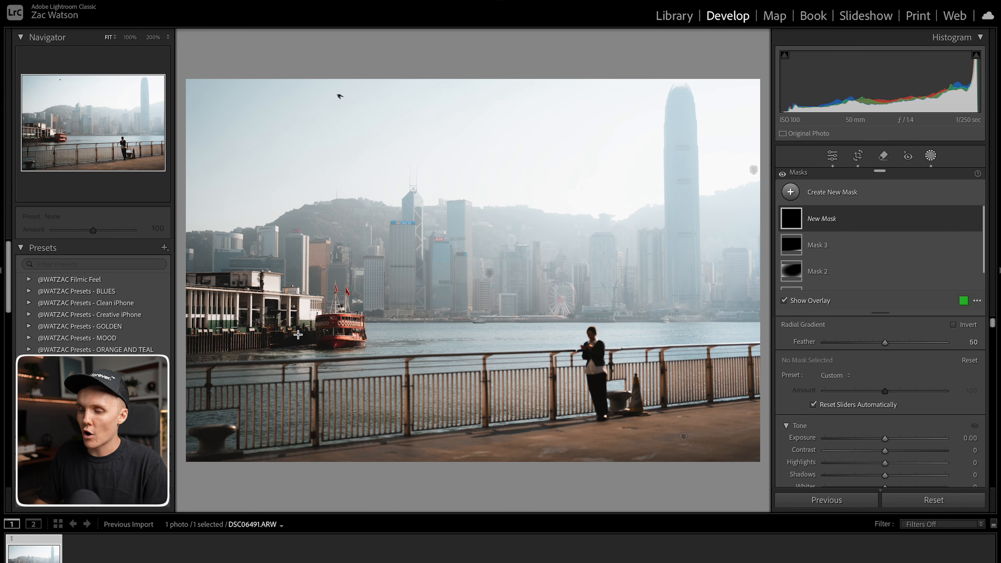
{"action": "mouse_move", "coordinate": [334, 325]}
{"action": "left_mouse_down"}
{"action": "mouse_move", "coordinate": [373, 349]}
{"action": "mouse_move", "coordinate": [352, 328]}
{"action": "left_mouse_up"}
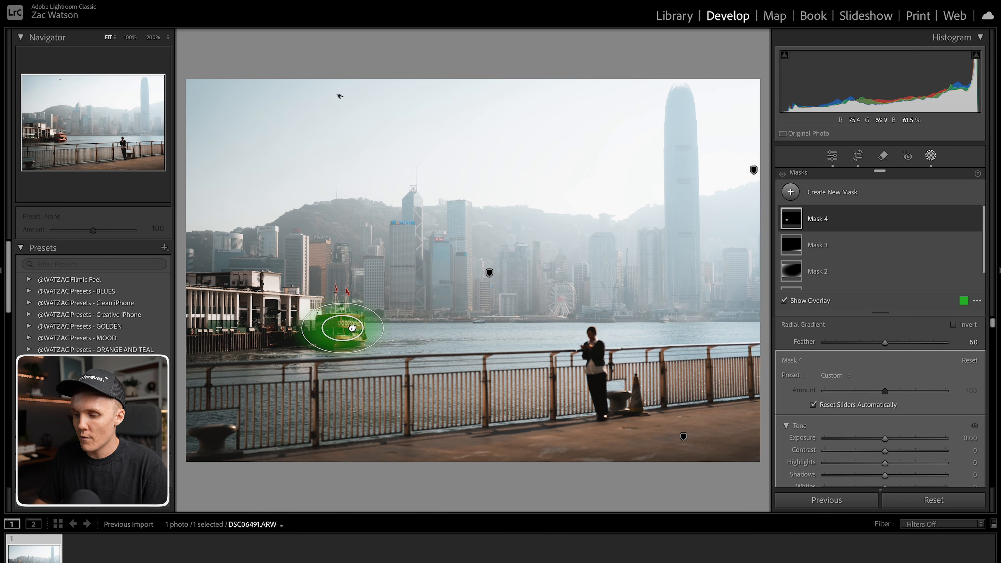
Intersect the ferry radial gradient with a color range sampled from the ferry's red hull.
{"action": "left_click", "coordinate": [971, 220]}
{"action": "mouse_move", "coordinate": [938, 274]}
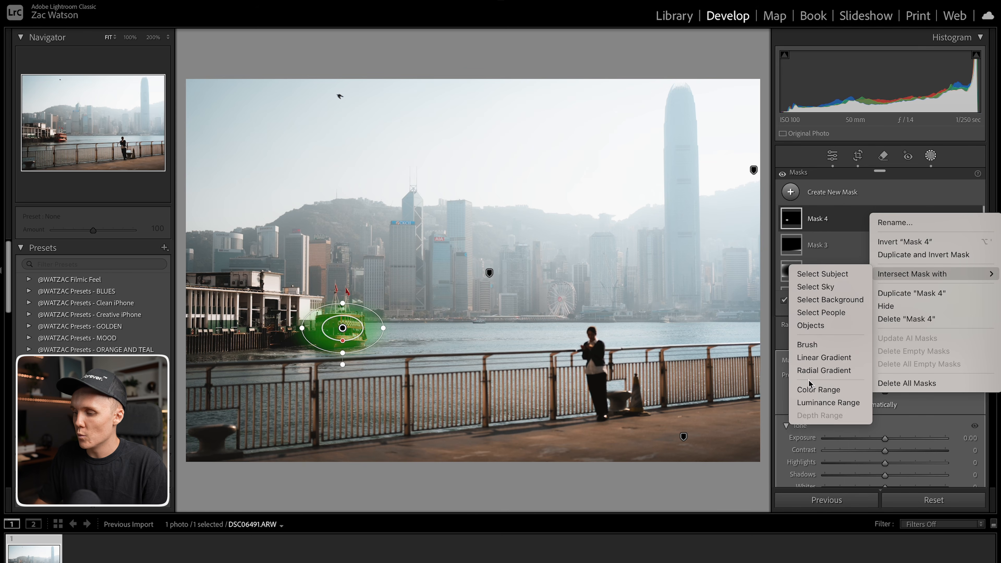
{"action": "left_click", "coordinate": [802, 390]}
{"action": "key", "text": "z"}
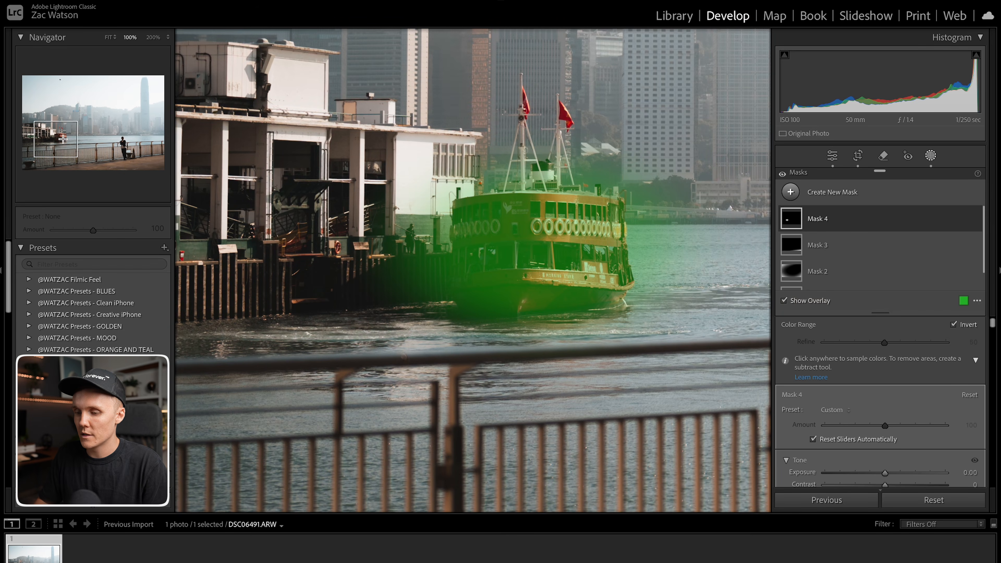
{"action": "left_click", "coordinate": [555, 239]}
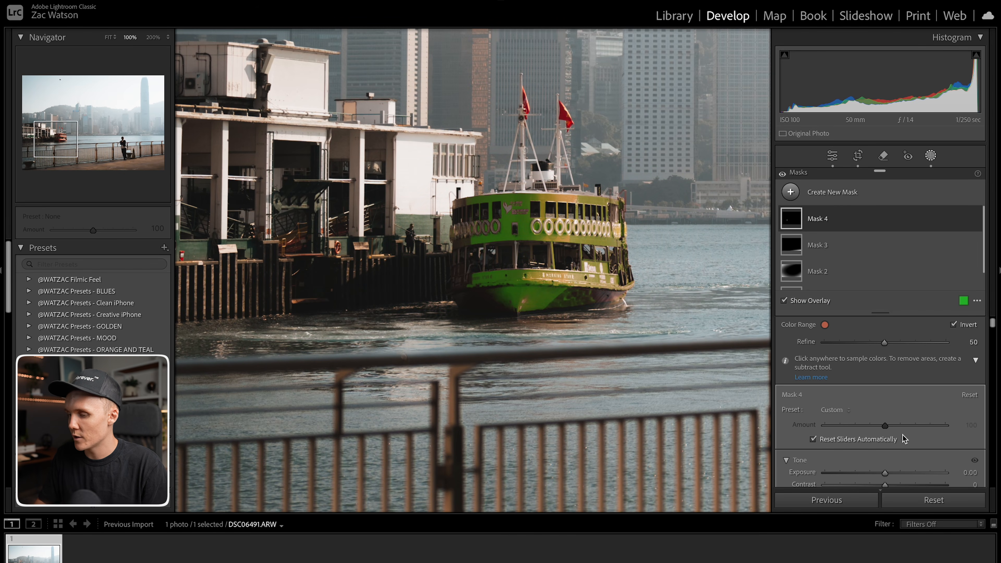
Raise the ferry mask's exposure to 0.29.
{"action": "key", "text": "o"}
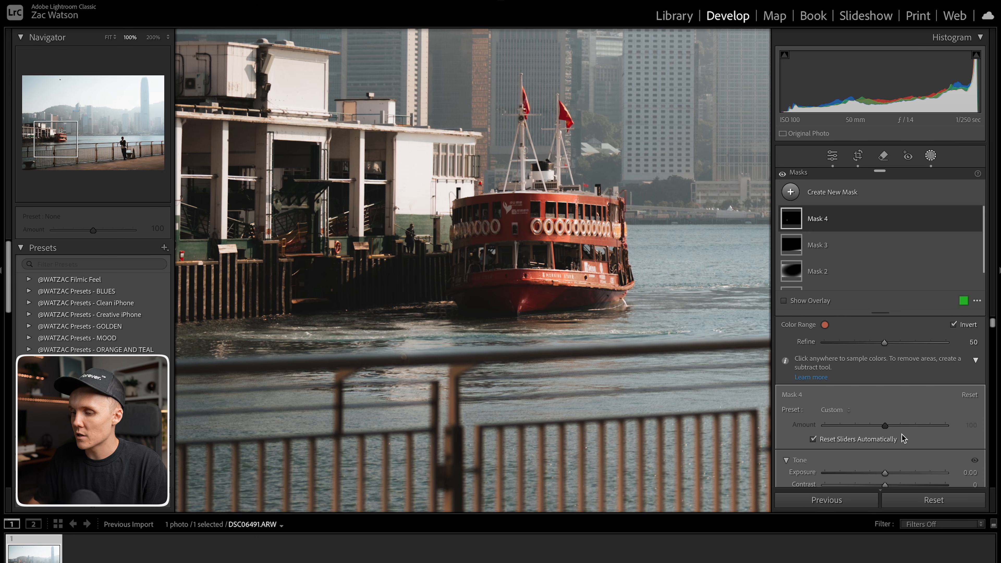
{"action": "scroll", "coordinate": [891, 417], "scroll_direction": "down", "scroll_amount": 8}
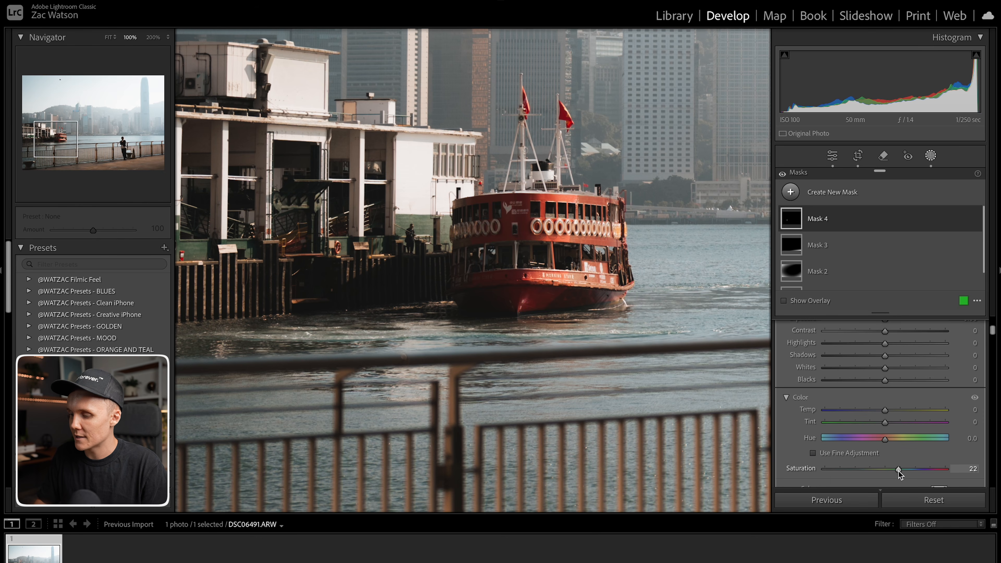
{"action": "scroll", "coordinate": [889, 439], "scroll_direction": "up", "scroll_amount": 8}
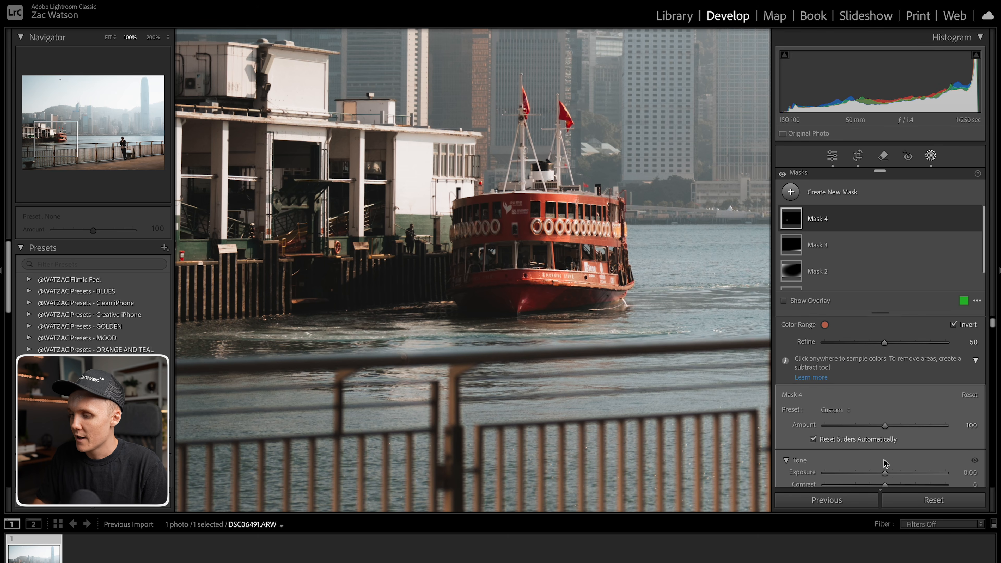
{"action": "left_click_drag", "start_coordinate": [886, 474], "coordinate": [892, 475]}
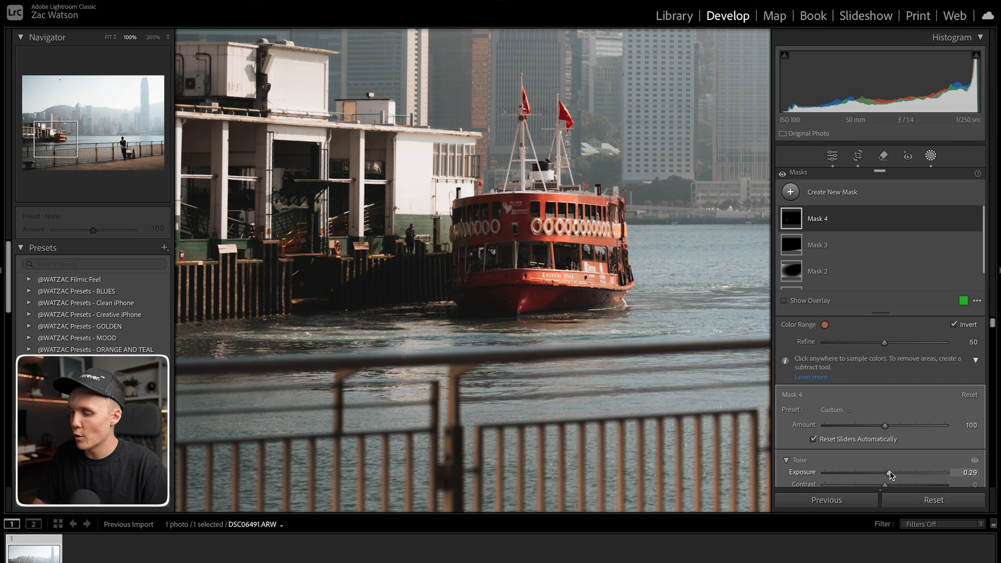
Leave masking and toggle the before/after view to compare the edits.
{"action": "left_click", "coordinate": [929, 157]}
{"action": "left_click", "coordinate": [591, 207]}
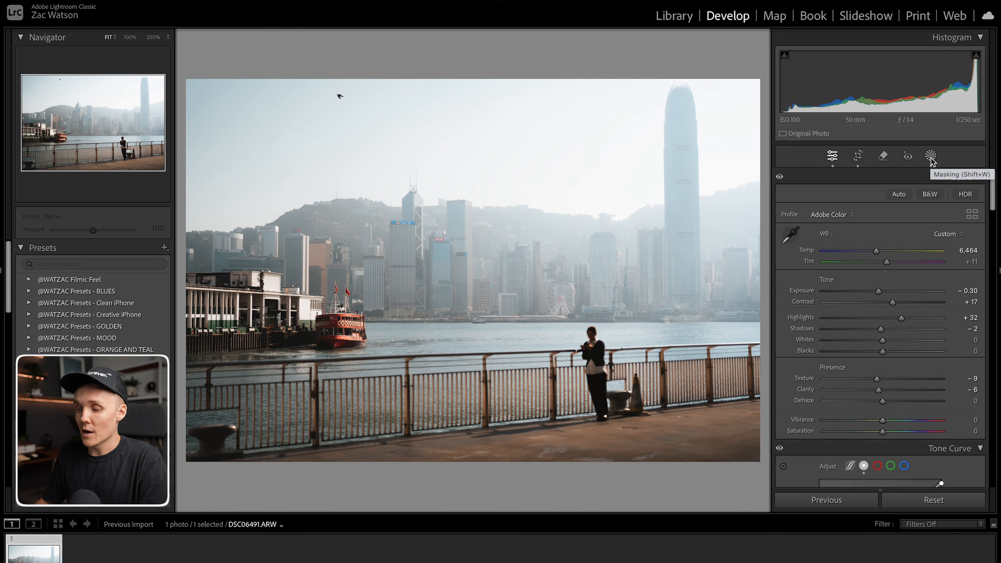
{"action": "key", "text": "backslash"}
{"action": "key", "text": "backslash"}
{"action": "key", "text": "backslash"}
{"action": "key", "text": "backslash"}
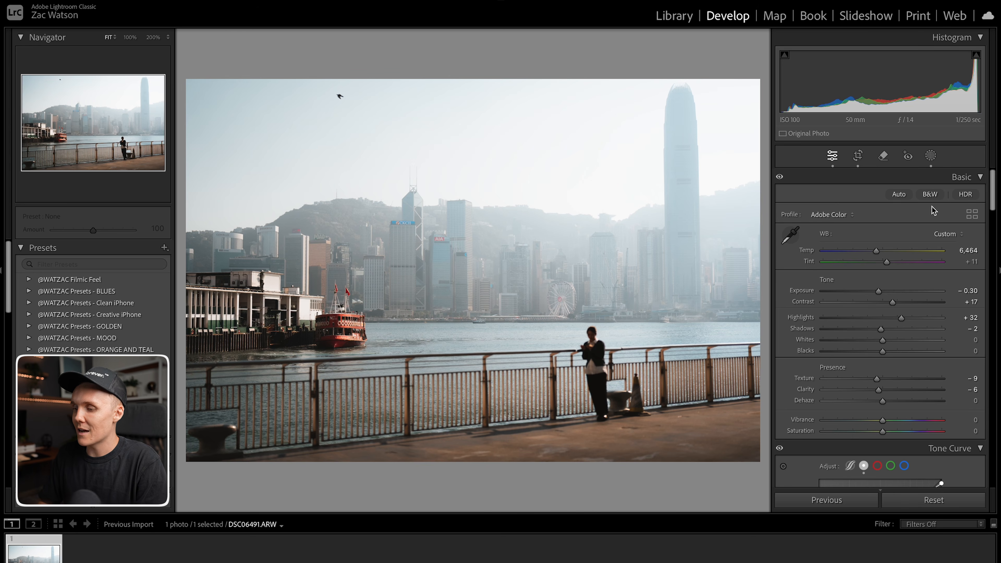
Lower the blue saturation in the HSL color mixer.
{"action": "scroll", "coordinate": [900, 277], "scroll_direction": "down", "scroll_amount": 10}
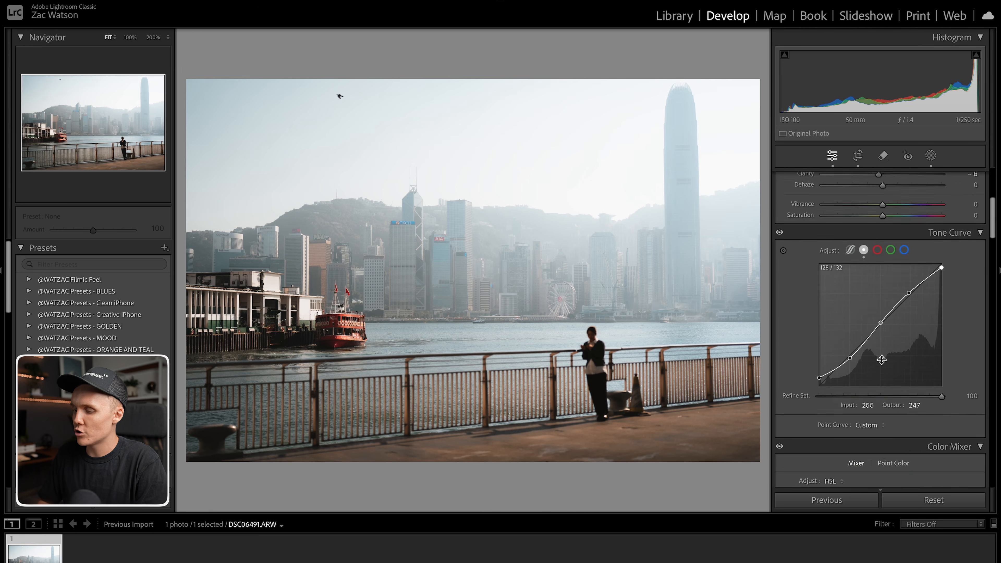
{"action": "scroll", "coordinate": [882, 362], "scroll_direction": "down", "scroll_amount": 2}
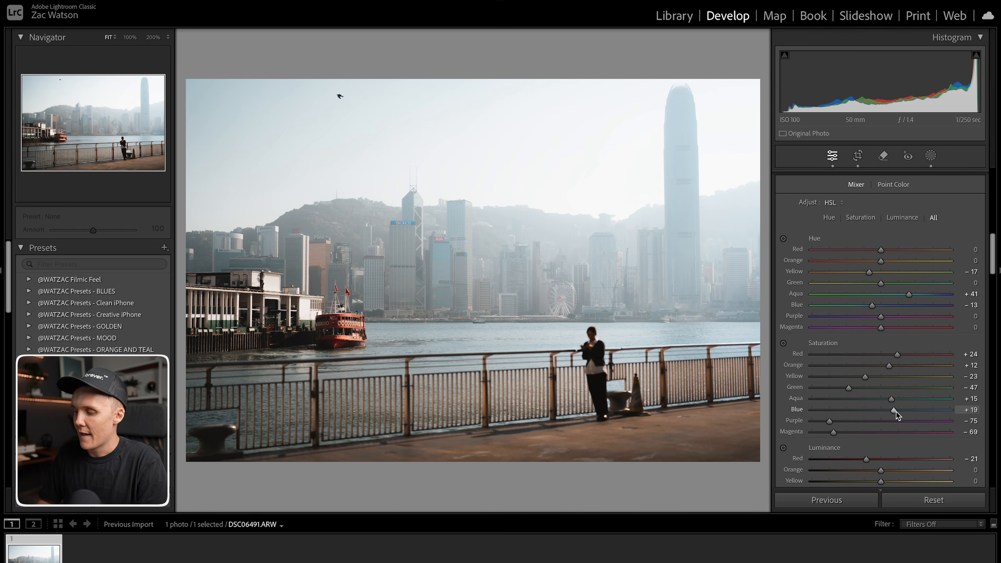
{"action": "left_click_drag", "start_coordinate": [894, 412], "coordinate": [881, 411]}
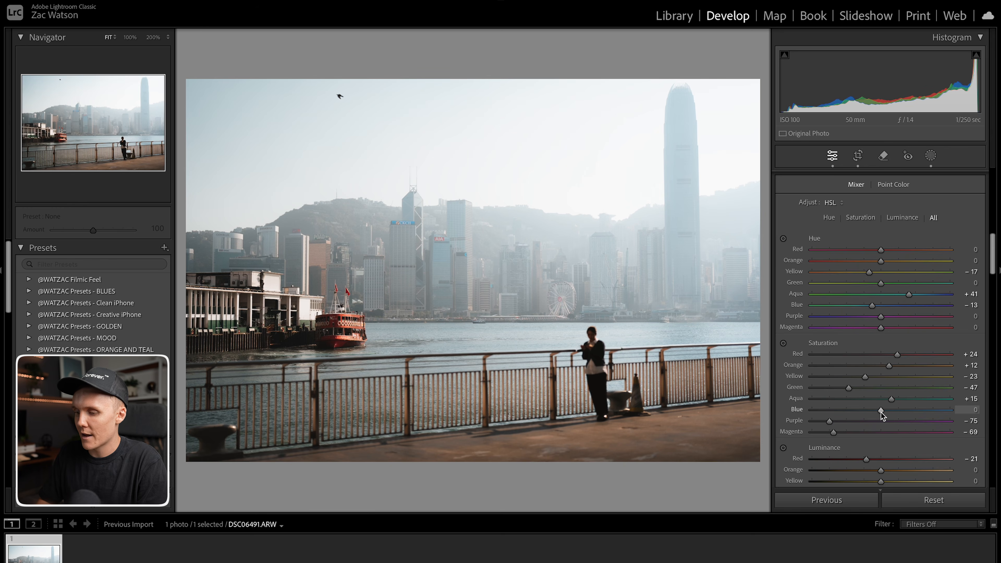
Add a linear gradient from the top of the sky downward and set its dehaze to 8.
{"action": "left_click", "coordinate": [930, 155]}
{"action": "left_click", "coordinate": [791, 192]}
{"action": "left_click", "coordinate": [867, 309]}
{"action": "left_click_drag", "start_coordinate": [194, 99], "coordinate": [255, 358]}
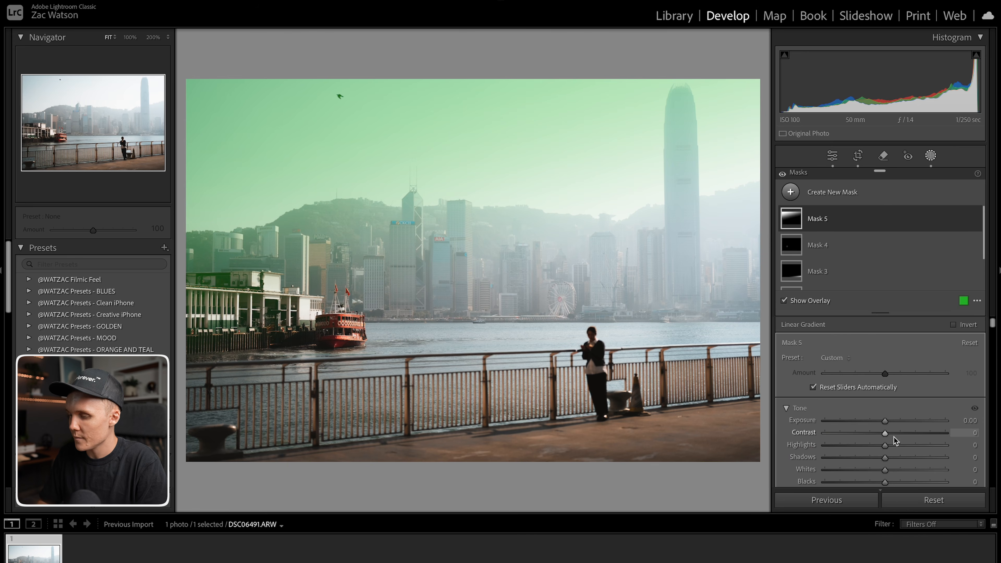
{"action": "scroll", "coordinate": [893, 436], "scroll_direction": "down", "scroll_amount": 10}
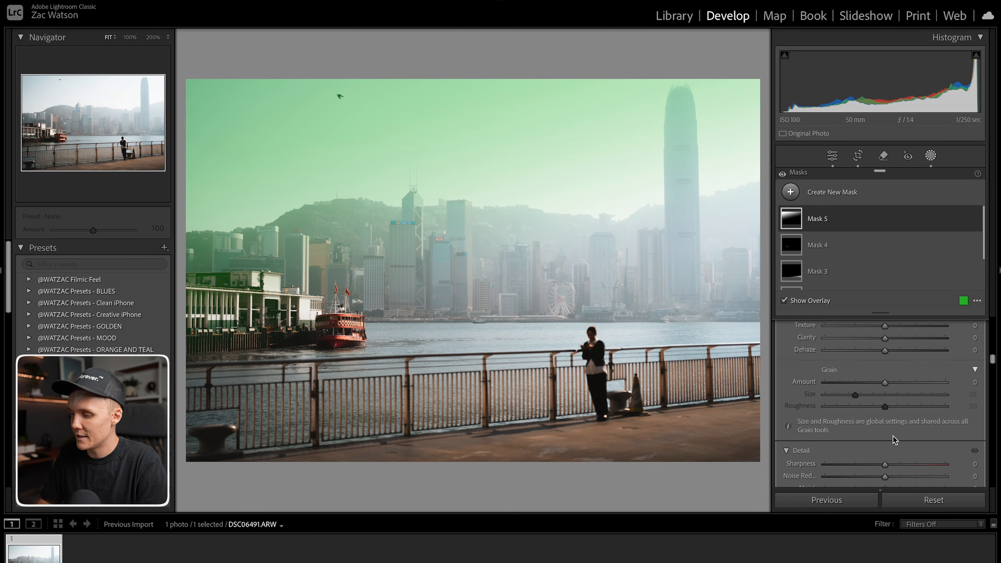
{"action": "key", "text": "o"}
{"action": "left_click_drag", "start_coordinate": [895, 349], "coordinate": [897, 349]}
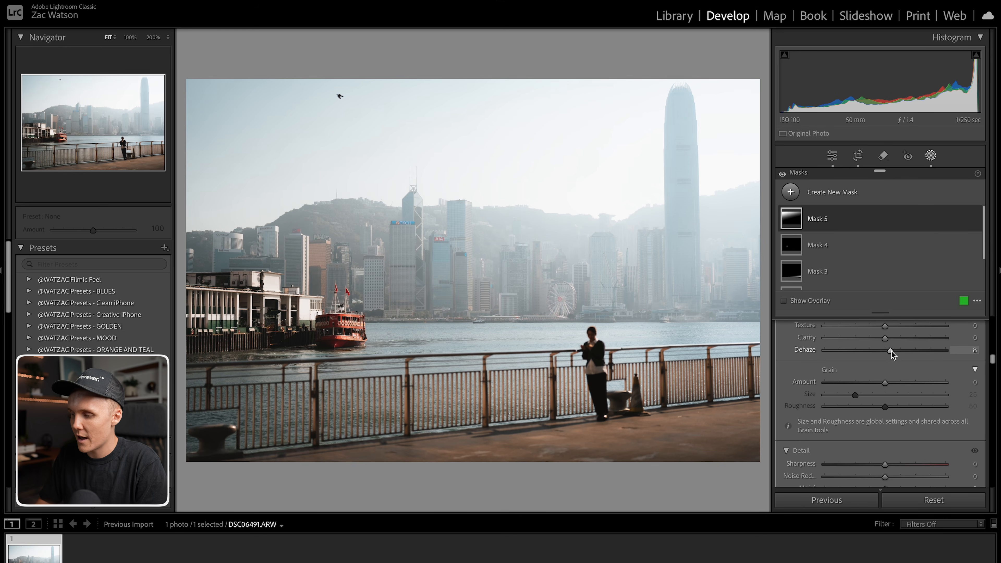
Zoom in to inspect the bird in the sky.
{"action": "left_click", "coordinate": [931, 158]}
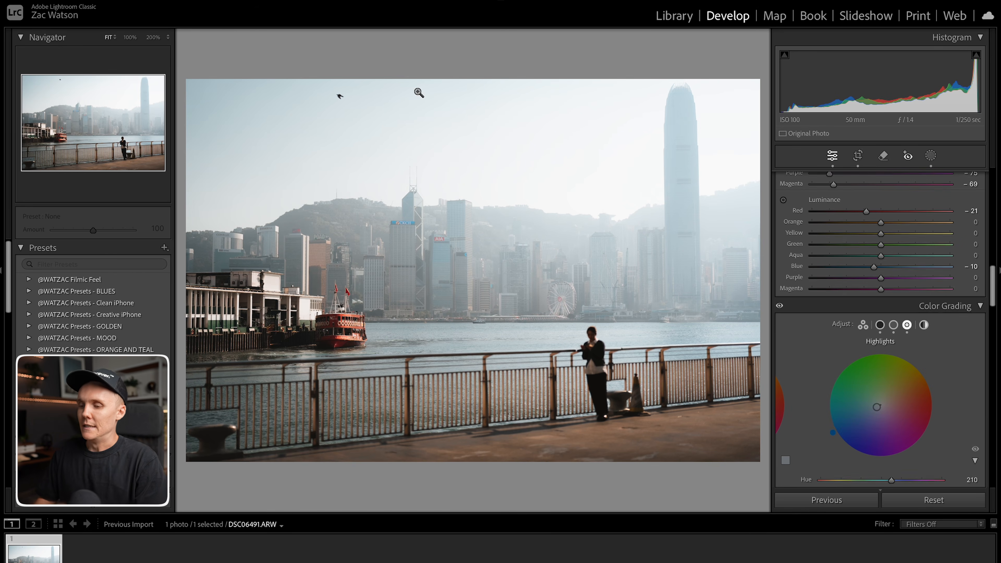
{"action": "left_click", "coordinate": [333, 96]}
{"action": "left_click_drag", "start_coordinate": [335, 96], "coordinate": [557, 185]}
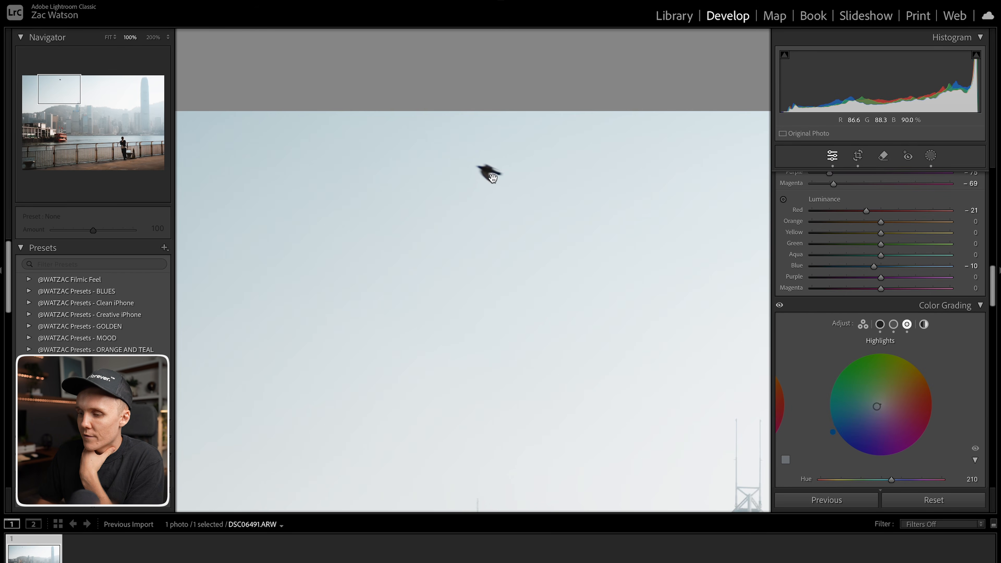
{"action": "left_click", "coordinate": [493, 178]}
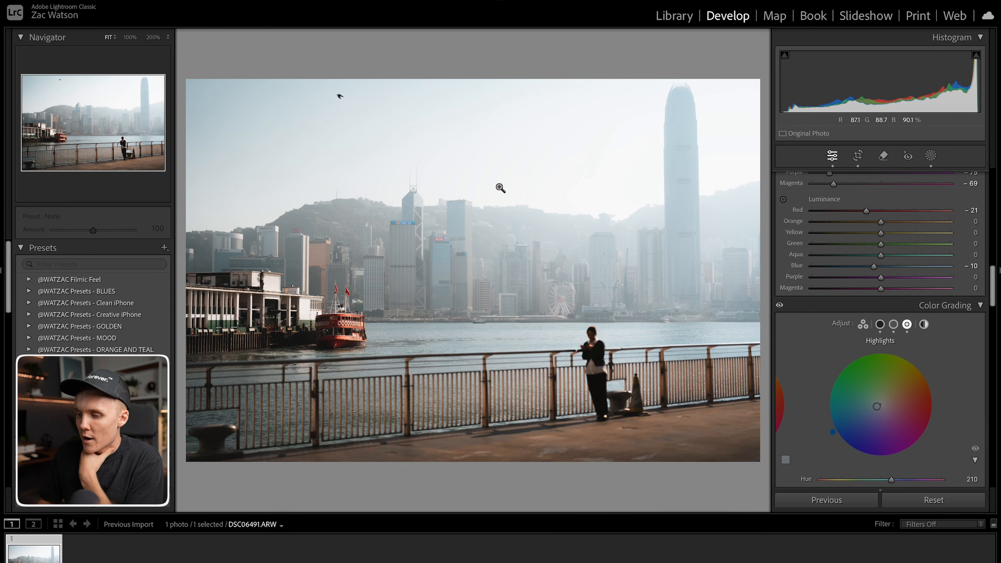
{"action": "left_click", "coordinate": [346, 95]}
{"action": "left_click", "coordinate": [465, 144]}
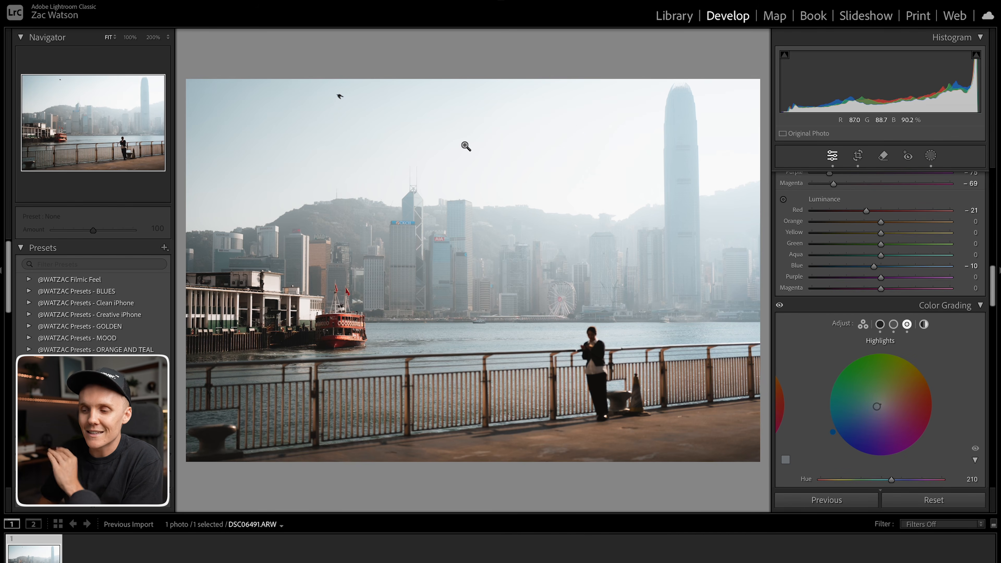
{"action": "left_click", "coordinate": [341, 99]}
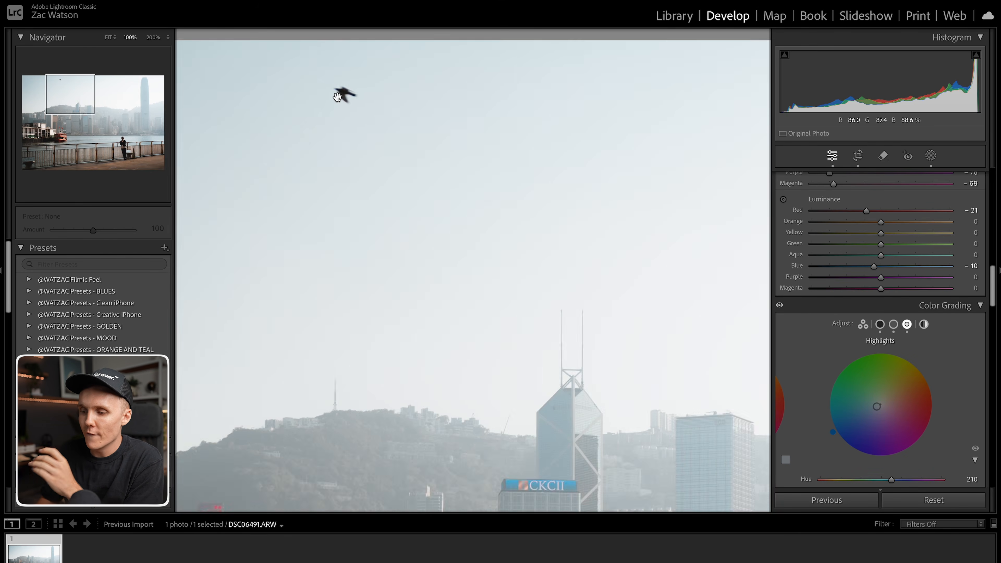
Remove the bird from the sky with the Remove tool at a brush size of about 22, without generative AI.
{"action": "left_click", "coordinate": [883, 157]}
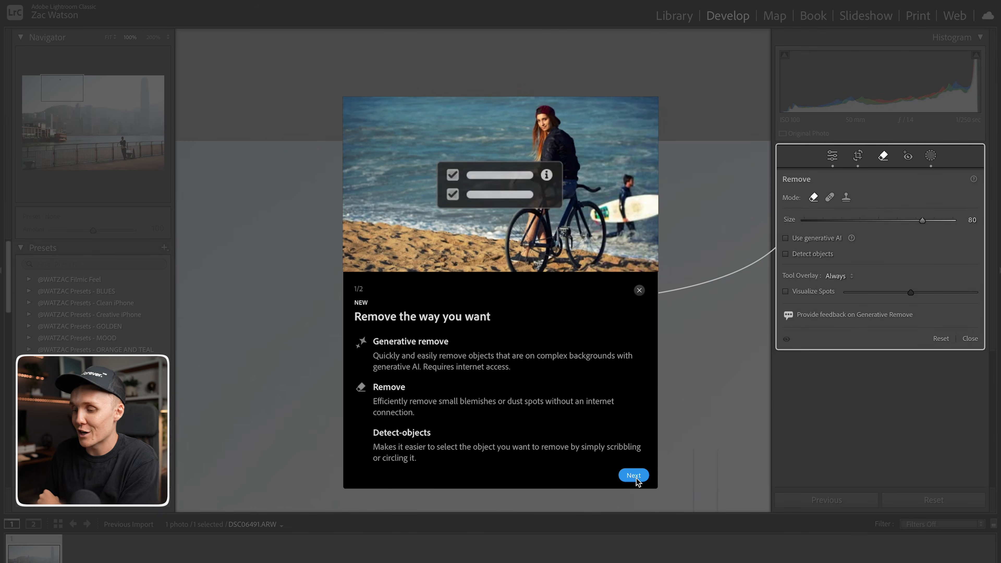
{"action": "left_click", "coordinate": [634, 476]}
{"action": "left_click", "coordinate": [633, 475]}
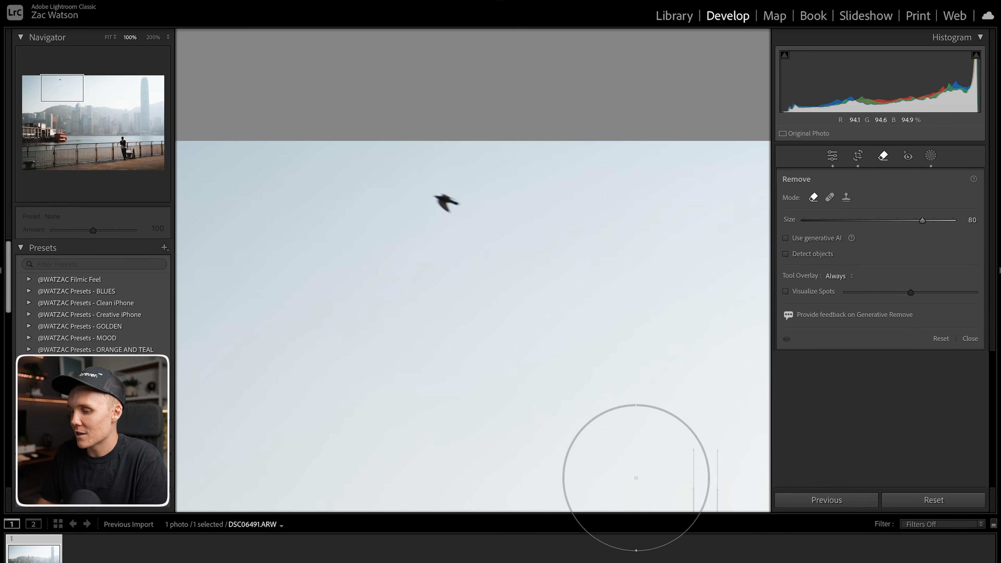
{"action": "scroll", "coordinate": [431, 245], "scroll_direction": "down", "scroll_amount": 5}
{"action": "scroll", "coordinate": [432, 245], "scroll_direction": "down", "scroll_amount": 3}
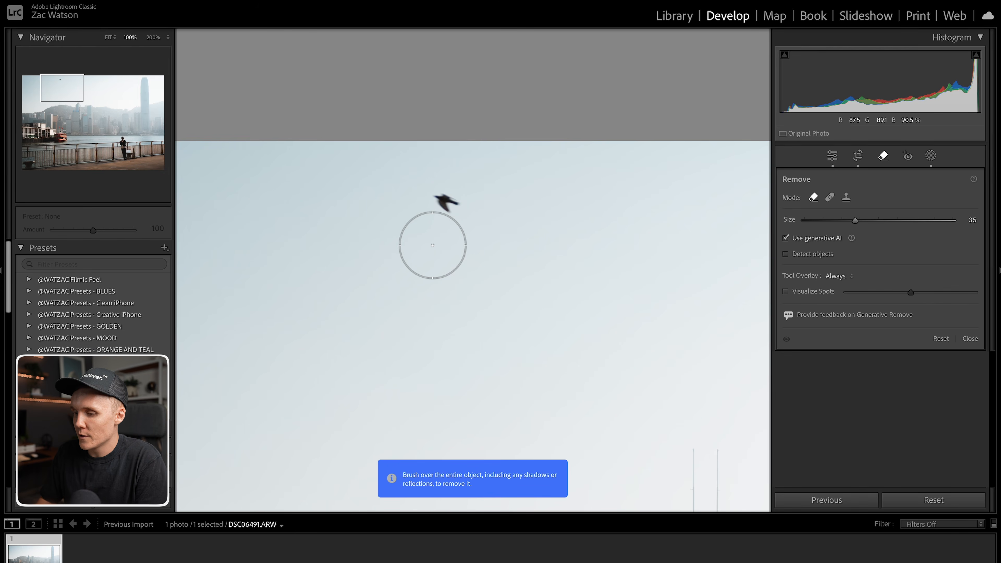
{"action": "left_click", "coordinate": [785, 237]}
{"action": "scroll", "coordinate": [446, 203], "scroll_direction": "down", "scroll_amount": 3}
{"action": "scroll", "coordinate": [446, 203], "scroll_direction": "up", "scroll_amount": 2}
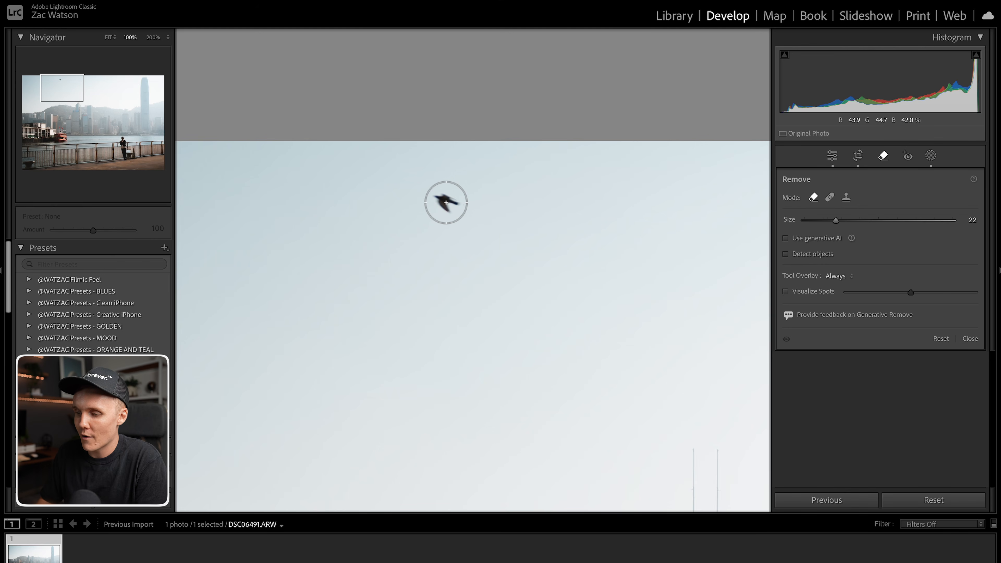
{"action": "left_click", "coordinate": [445, 202]}
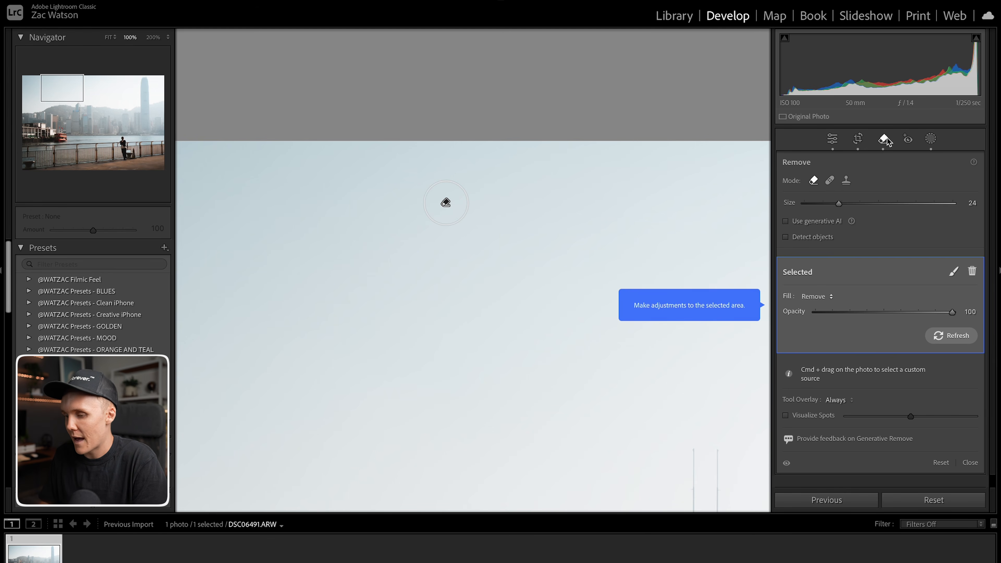
Close the Remove tool, return to the full view and compare the edited photo with the original.
{"action": "left_click", "coordinate": [885, 140]}
{"action": "left_click", "coordinate": [530, 215]}
{"action": "key", "text": "backslash"}
{"action": "key", "text": "backslash"}
{"action": "key", "text": "backslash"}
{"action": "key", "text": "backslash"}
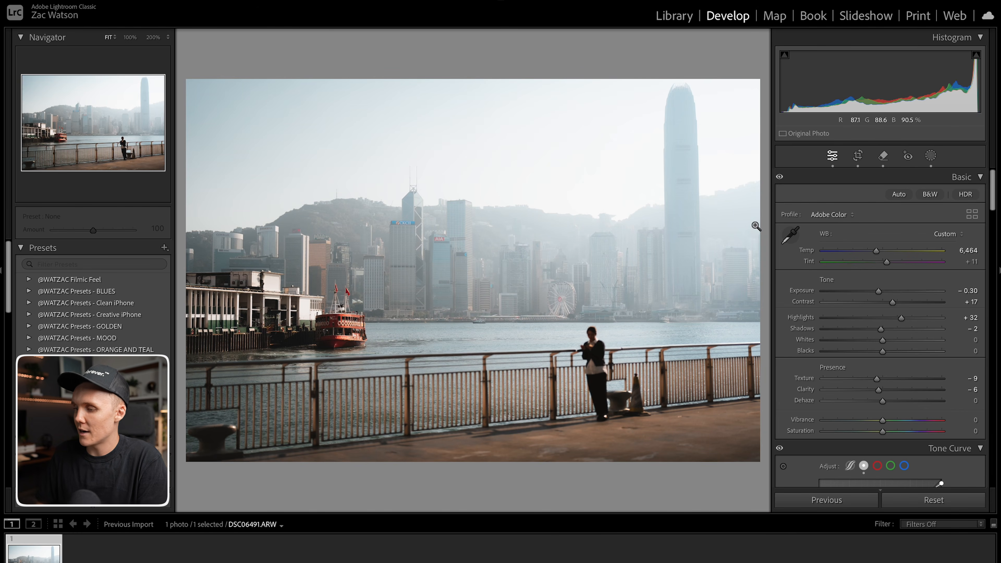
Add a radial gradient mask over the right side of the scene and set its exposure to -0.35.
{"action": "left_click", "coordinate": [930, 155]}
{"action": "left_click", "coordinate": [791, 191]}
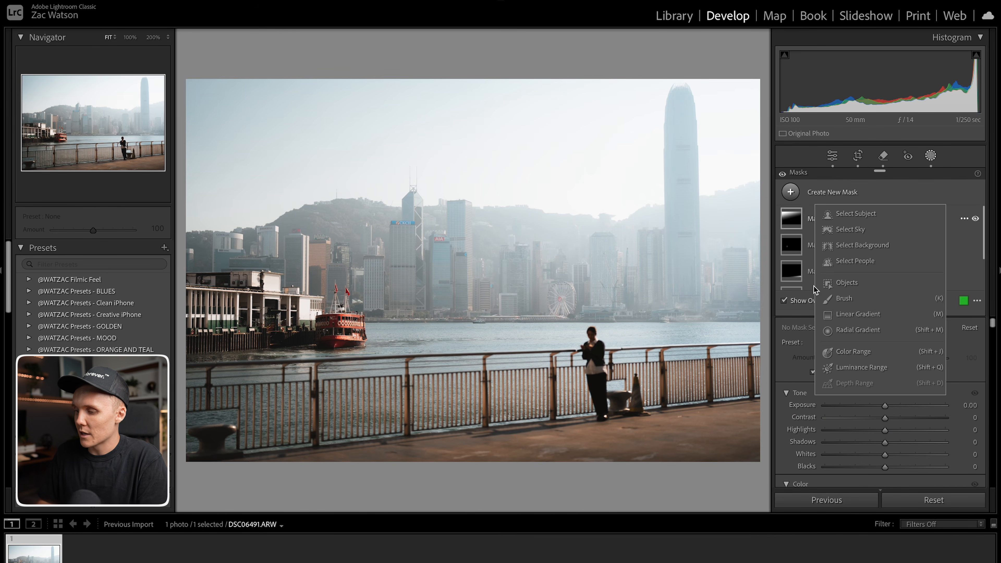
{"action": "left_click", "coordinate": [818, 332]}
{"action": "left_click_drag", "start_coordinate": [754, 311], "coordinate": [906, 510]}
{"action": "left_click_drag", "start_coordinate": [751, 357], "coordinate": [788, 440]}
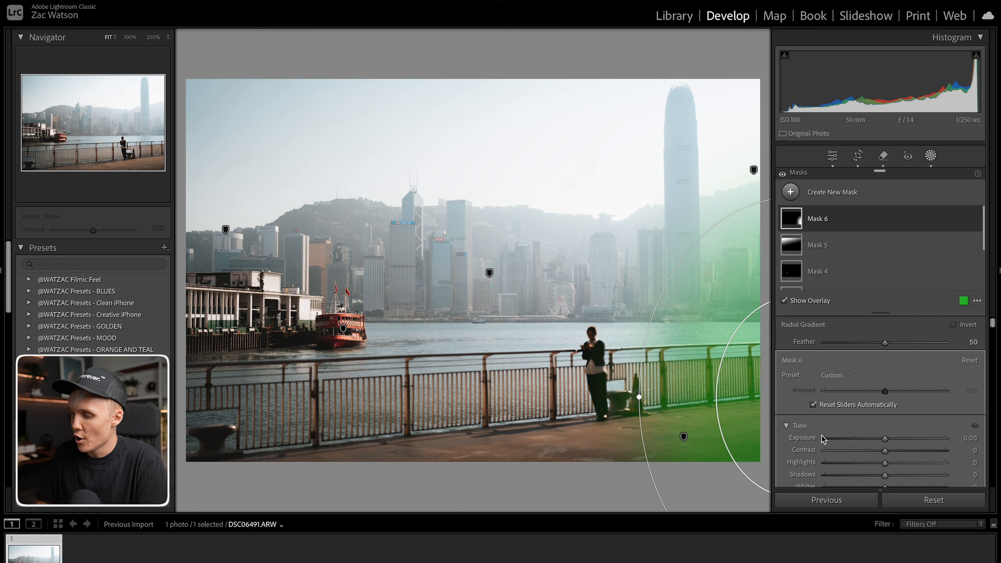
{"action": "left_click_drag", "start_coordinate": [886, 438], "coordinate": [879, 439]}
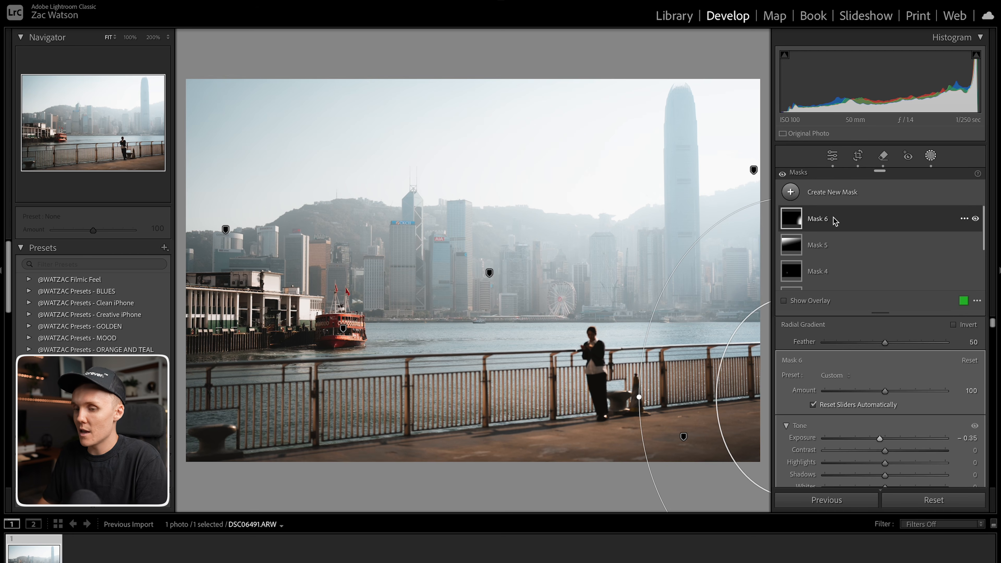
Add a radial gradient mask over the lower-left foreground and set its exposure to -1.17.
{"action": "left_click", "coordinate": [794, 198]}
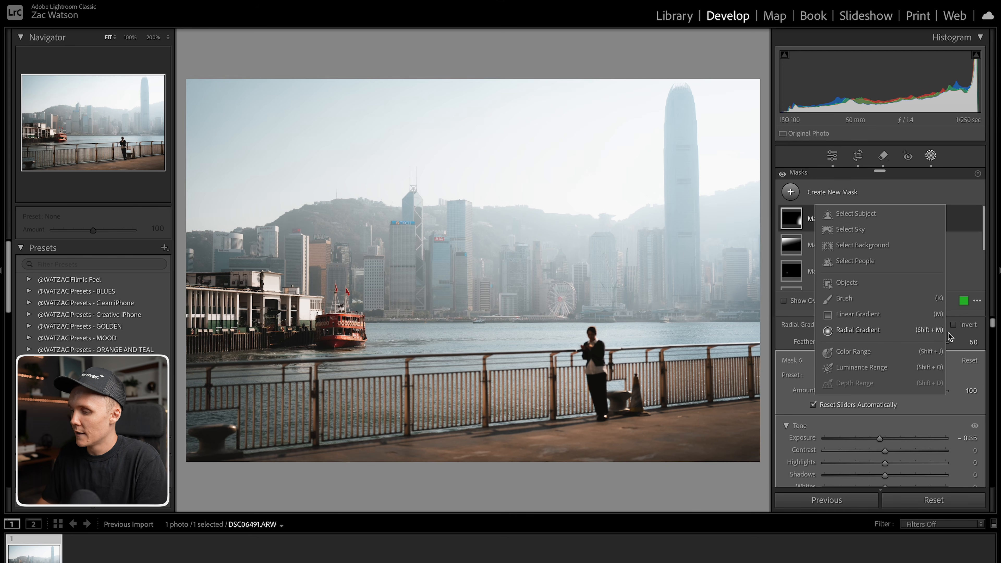
{"action": "left_click", "coordinate": [834, 335]}
{"action": "left_click_drag", "start_coordinate": [247, 473], "coordinate": [633, 413]}
{"action": "left_click_drag", "start_coordinate": [355, 445], "coordinate": [377, 475]}
{"action": "left_click_drag", "start_coordinate": [884, 439], "coordinate": [868, 439]}
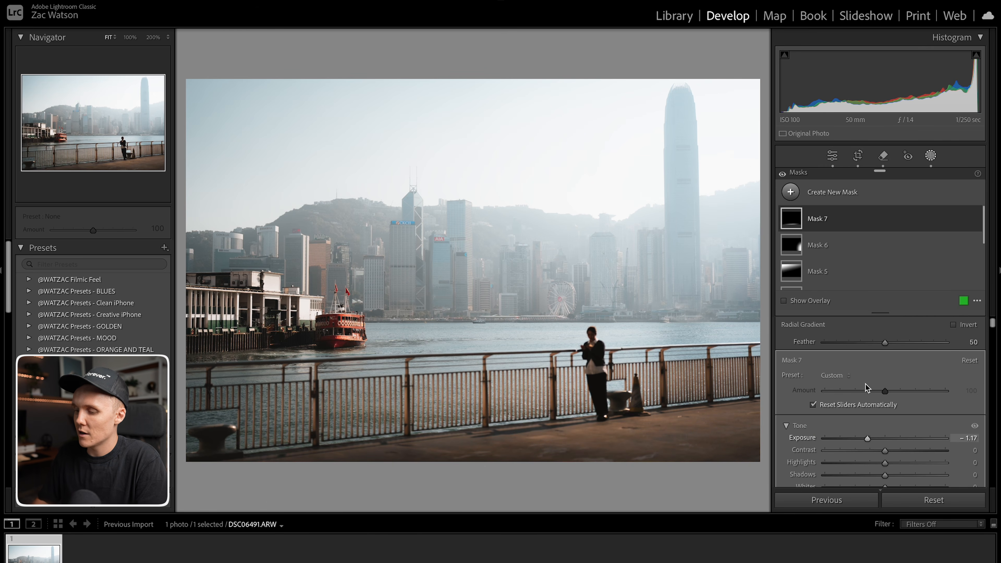
Add a small radial gradient mask around the standing woman and set its shadows to 6.
{"action": "left_click", "coordinate": [793, 193]}
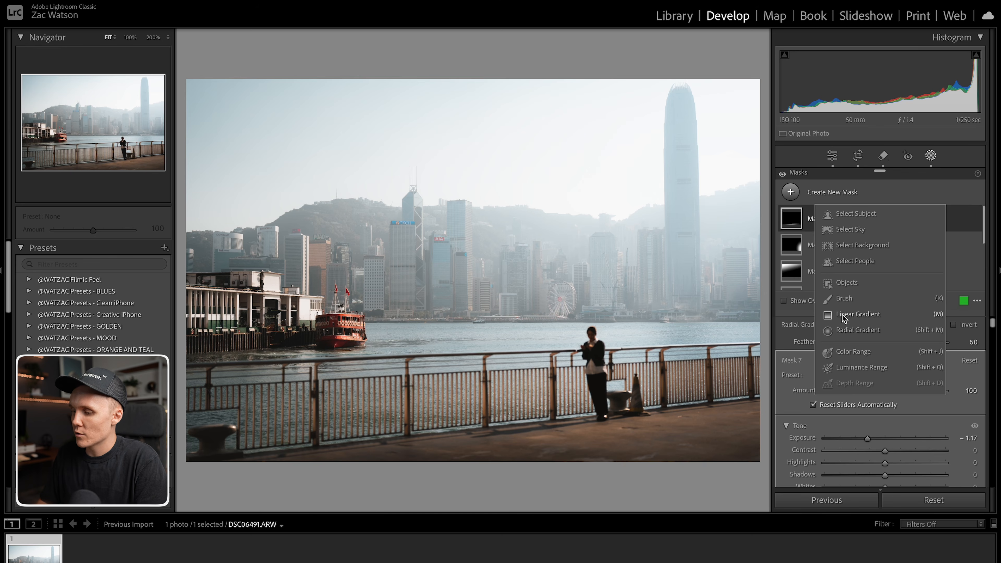
{"action": "left_click", "coordinate": [851, 330]}
{"action": "left_click_drag", "start_coordinate": [594, 360], "coordinate": [617, 414]}
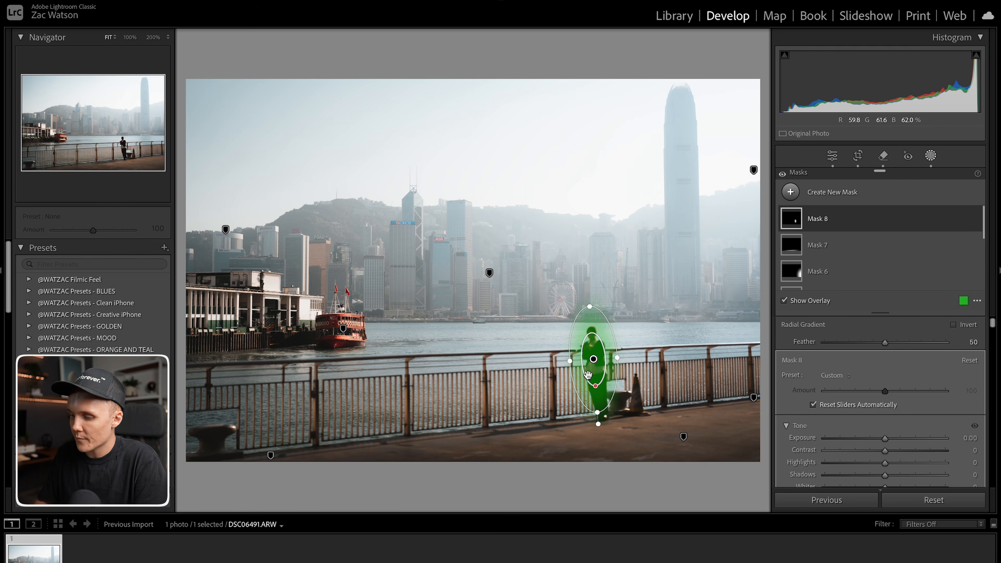
{"action": "scroll", "coordinate": [894, 418], "scroll_direction": "down", "scroll_amount": 1}
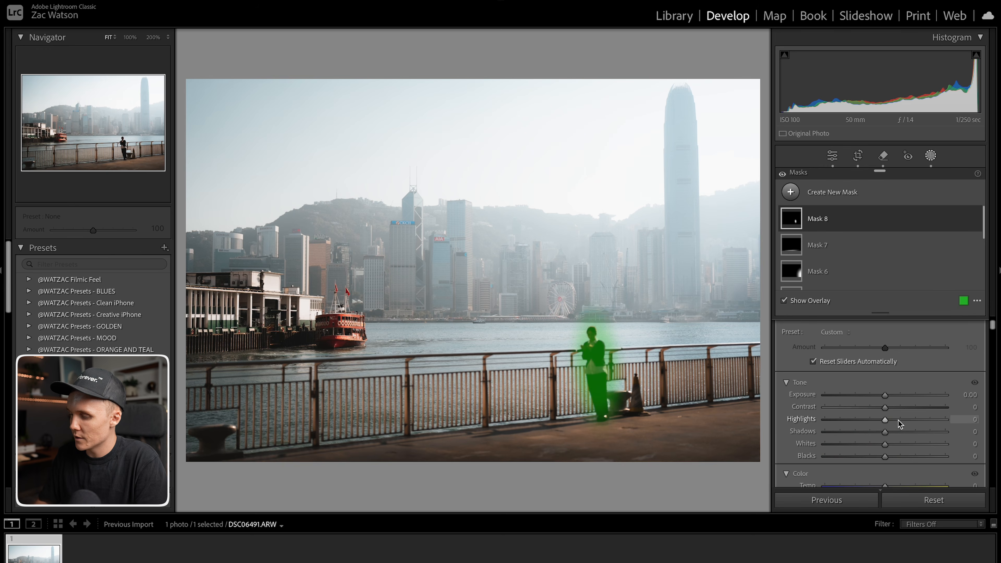
{"action": "left_click_drag", "start_coordinate": [885, 432], "coordinate": [891, 435]}
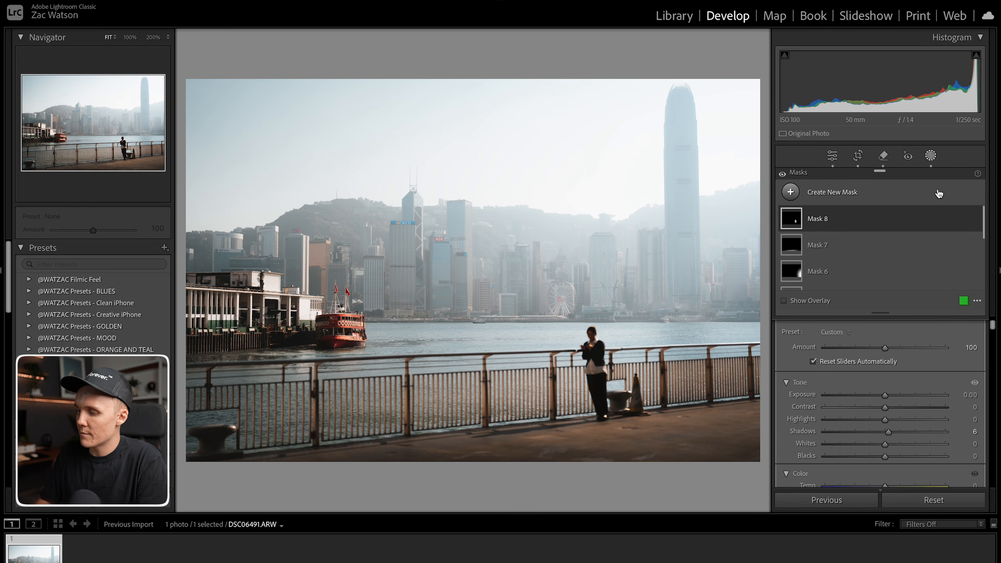
Close masking and toggle the before/after view to compare the edit with the original.
{"action": "left_click", "coordinate": [930, 157]}
{"action": "key", "text": "backslash"}
{"action": "key", "text": "backslash"}
{"action": "key", "text": "backslash"}
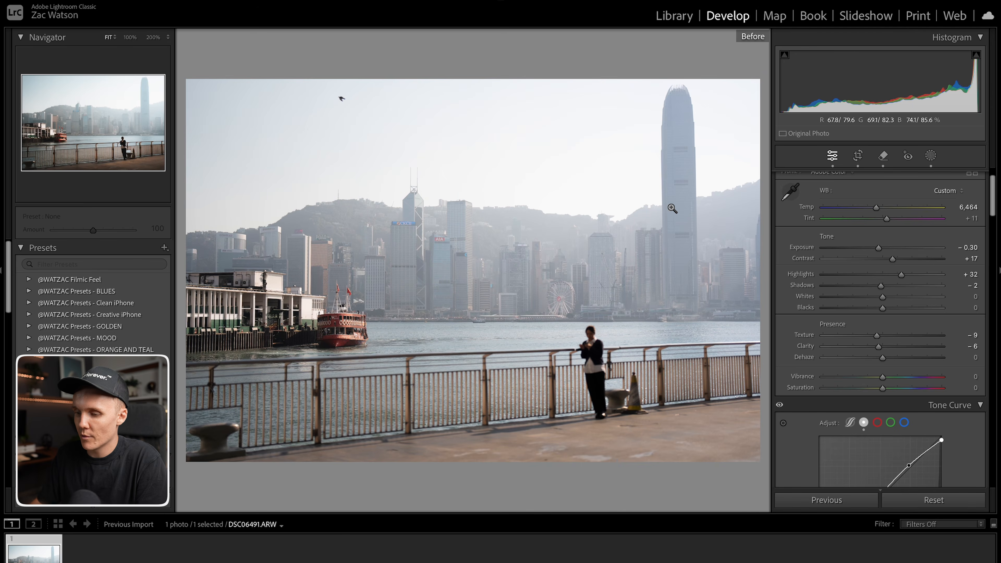
{"action": "key", "text": "backslash"}
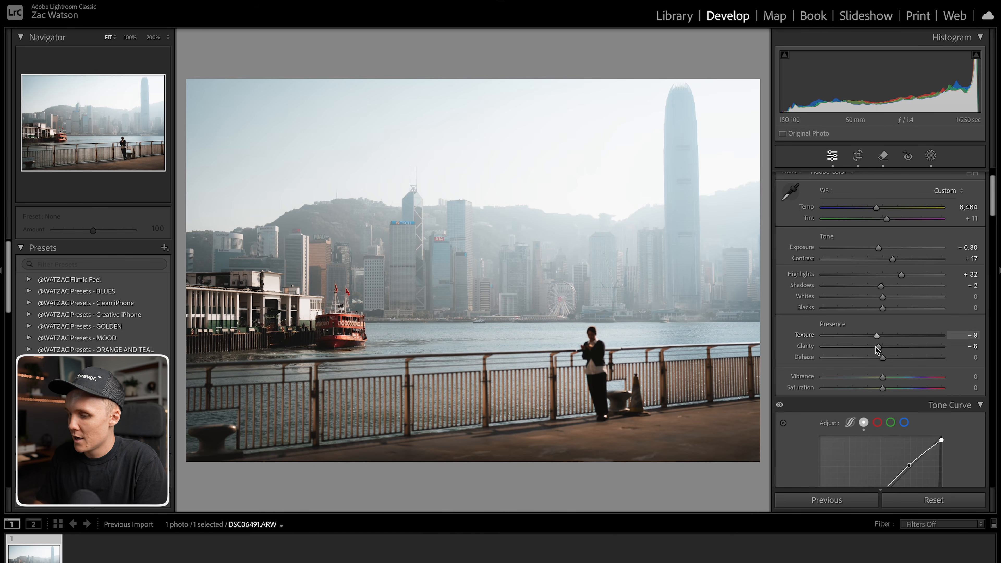
Set the blue hue to -2 in the HSL color mixer.
{"action": "scroll", "coordinate": [932, 403], "scroll_direction": "down", "scroll_amount": 10}
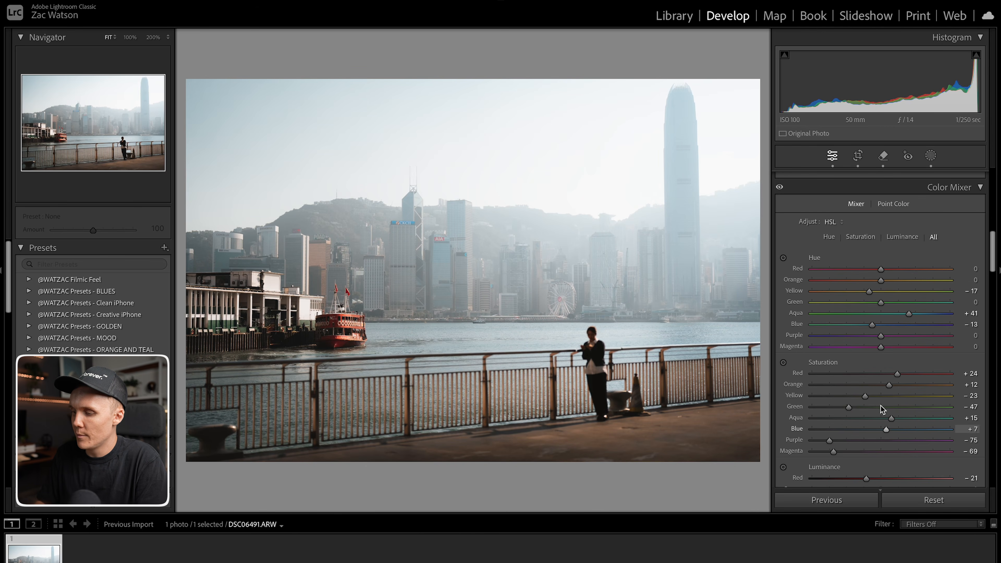
{"action": "left_click_drag", "start_coordinate": [873, 325], "coordinate": [877, 326]}
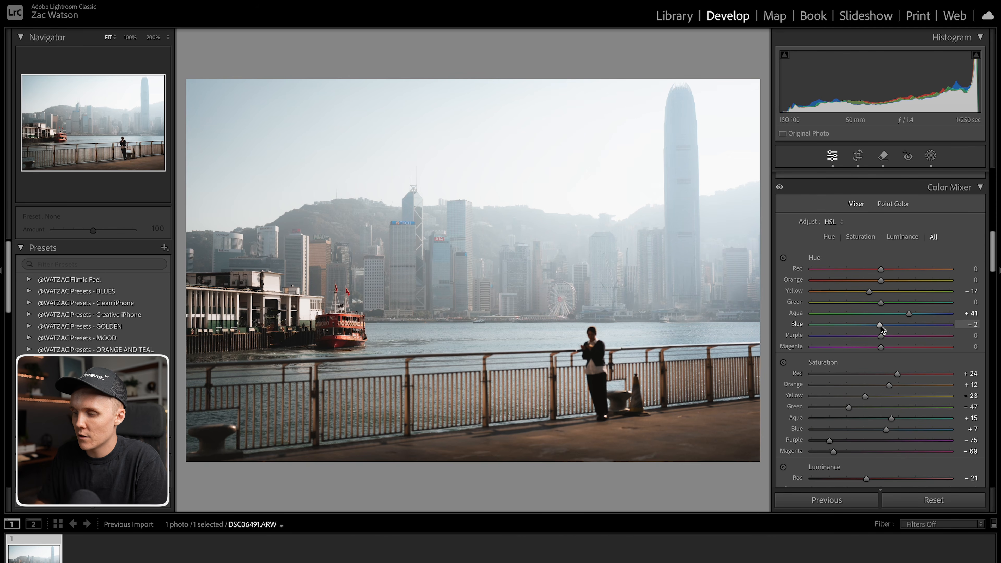
{"action": "left_click_drag", "start_coordinate": [879, 327], "coordinate": [880, 327]}
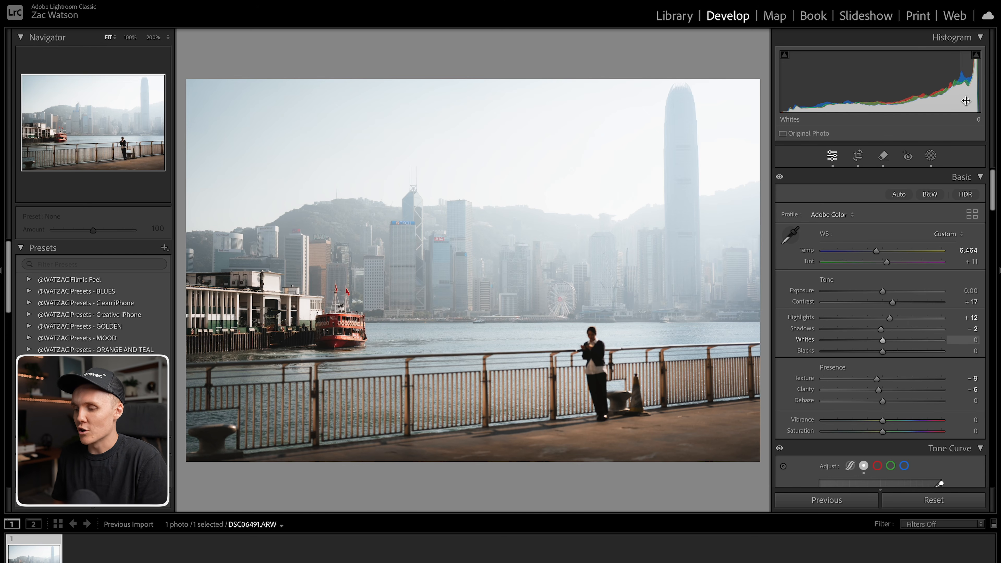
Inspect the skyline up close, then set the overall exposure to -0.30.
{"action": "left_click_drag", "start_coordinate": [545, 290], "coordinate": [446, 347]}
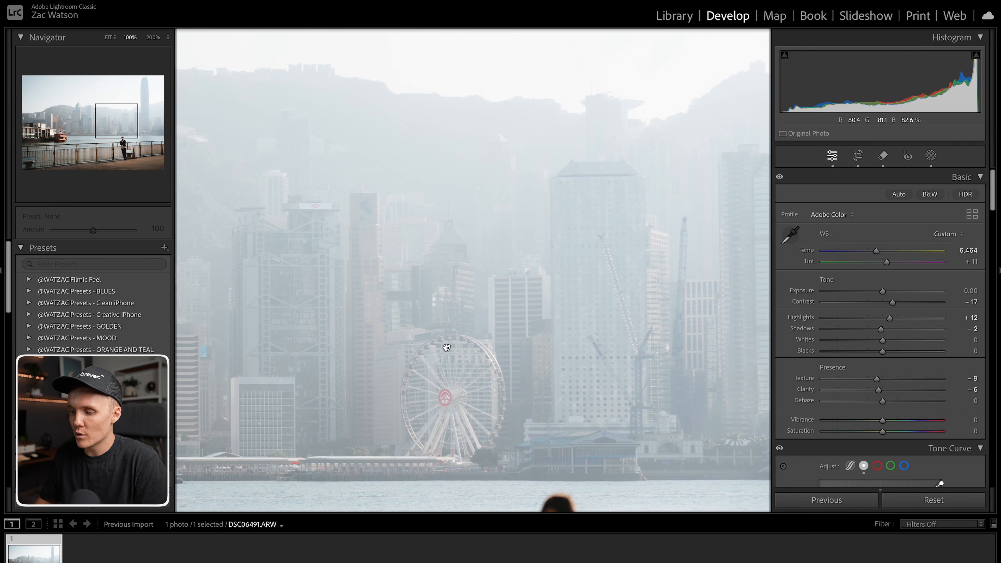
{"action": "left_click", "coordinate": [551, 281]}
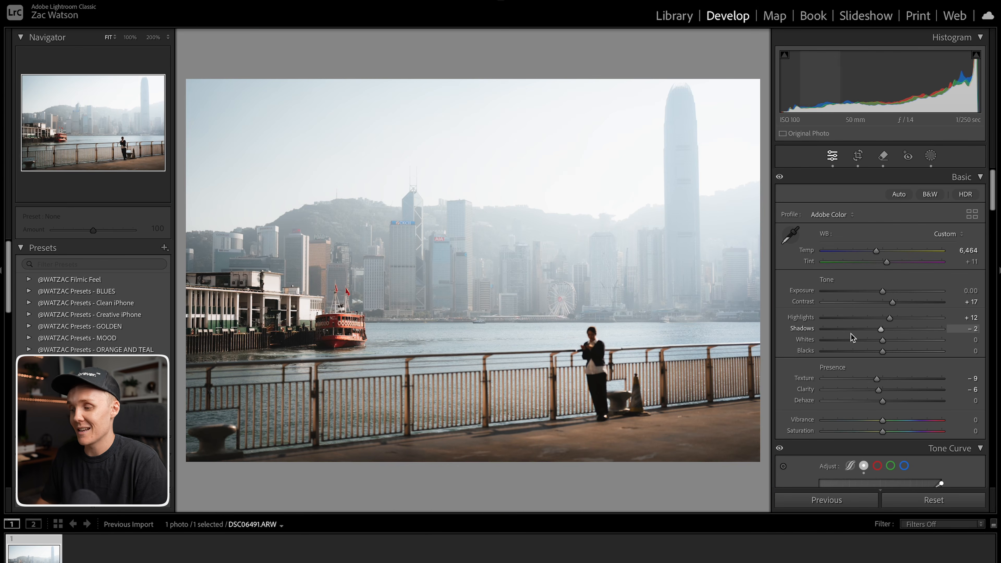
{"action": "left_click_drag", "start_coordinate": [883, 293], "coordinate": [879, 292]}
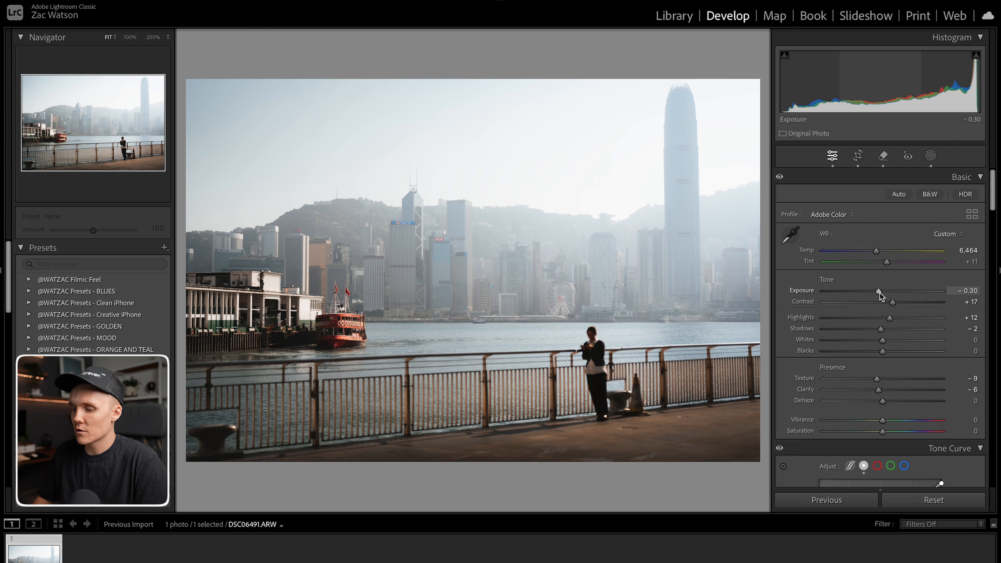